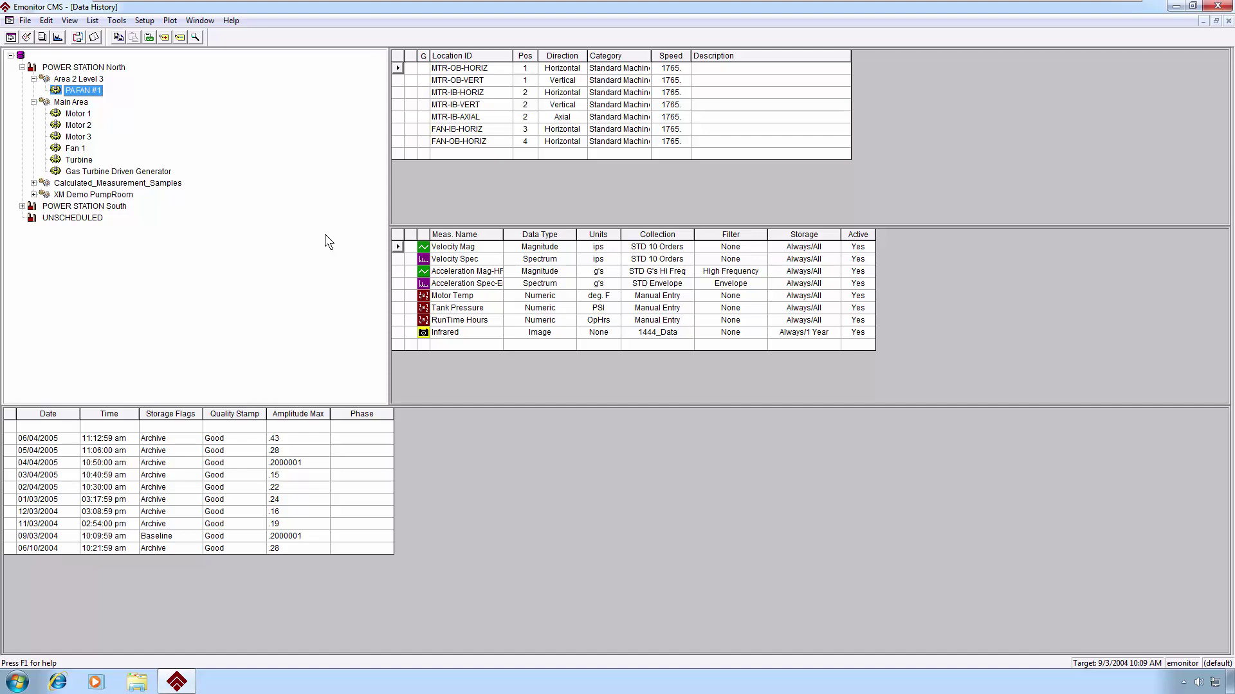
# Open the (auto View) plot for the PA FAN #1 measurements.
pyautogui.click(58, 38)
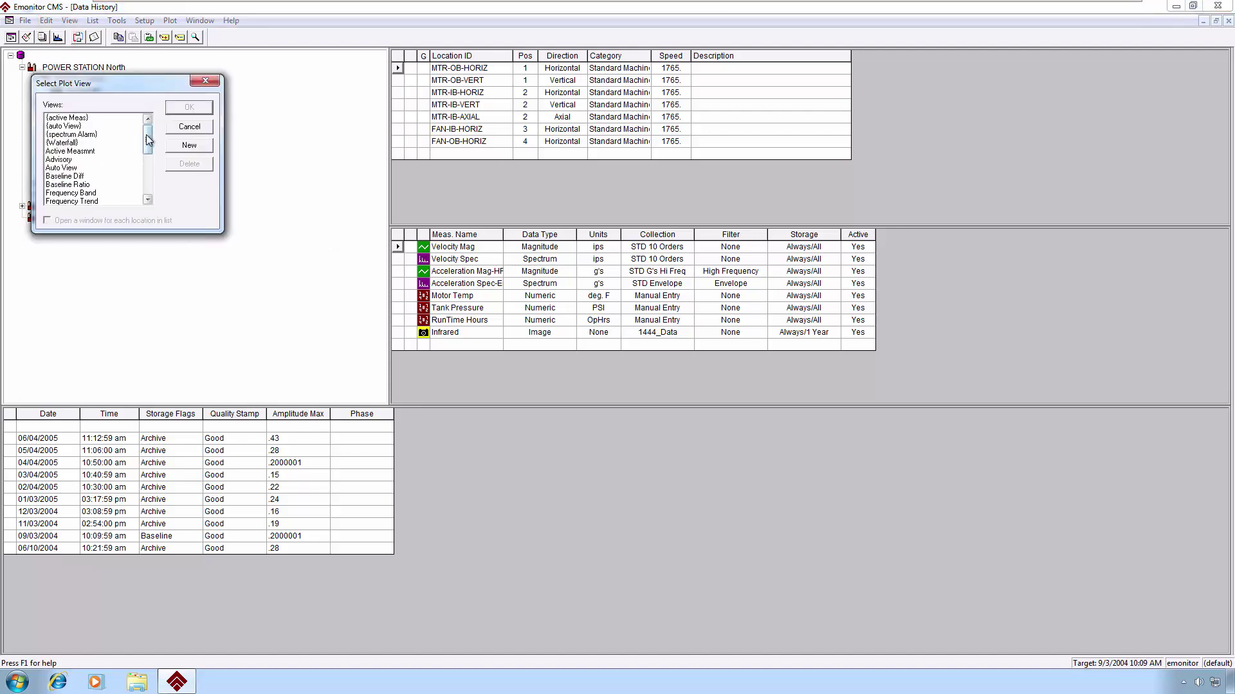
pyautogui.moveTo(148, 139); pyautogui.dragTo(156, 110)
pyautogui.click(77, 127)
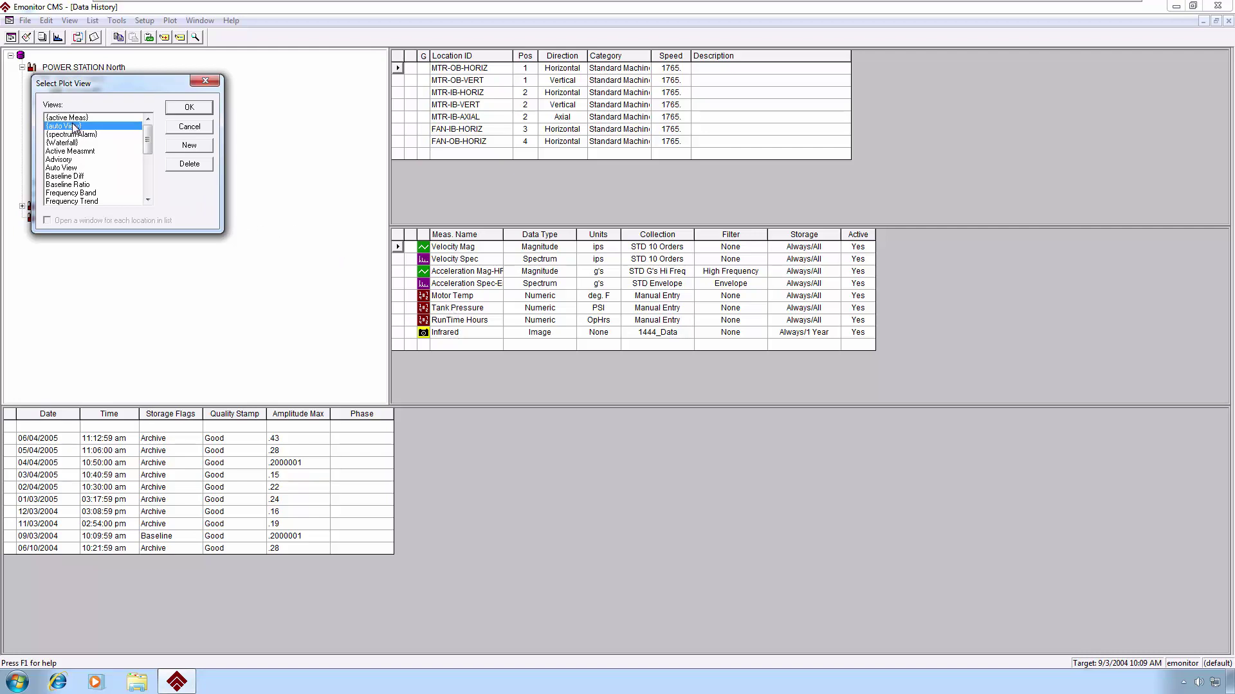
pyautogui.click(185, 110)
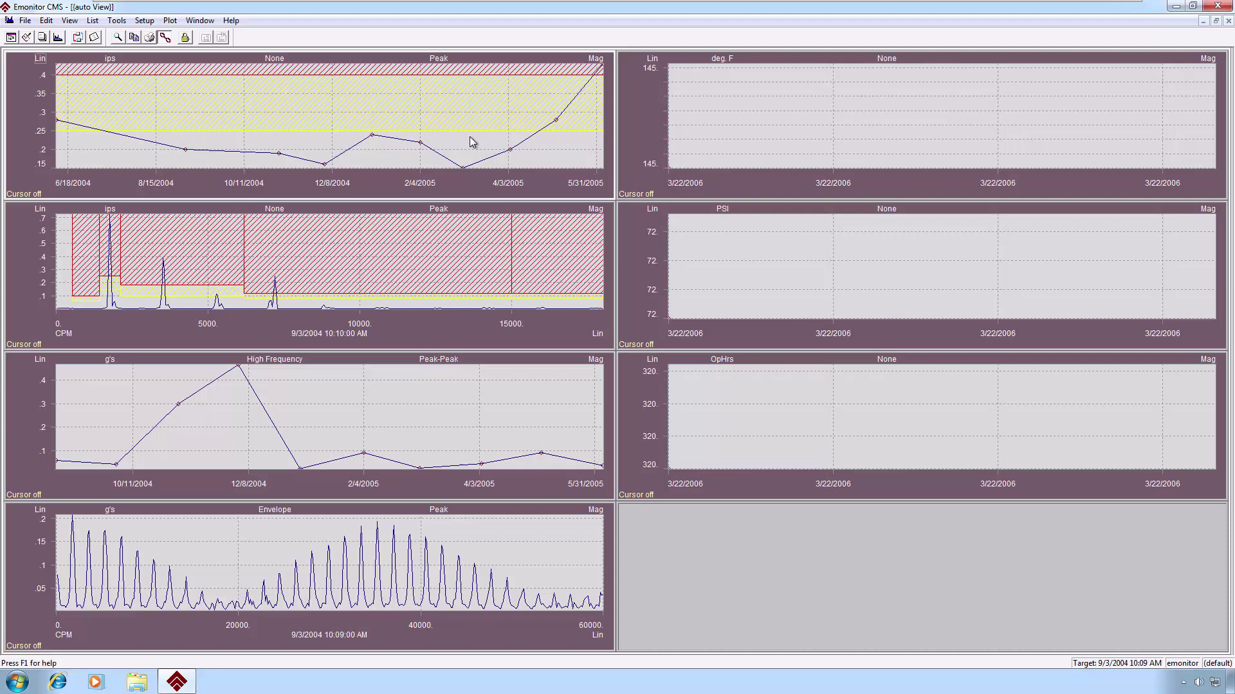
# Place the cursor on the velocity trend's 9/3/2004, 11/3/2004, 12/3/2004 and 3/4/2005 points in turn, and close the plot.
pyautogui.click(165, 38)
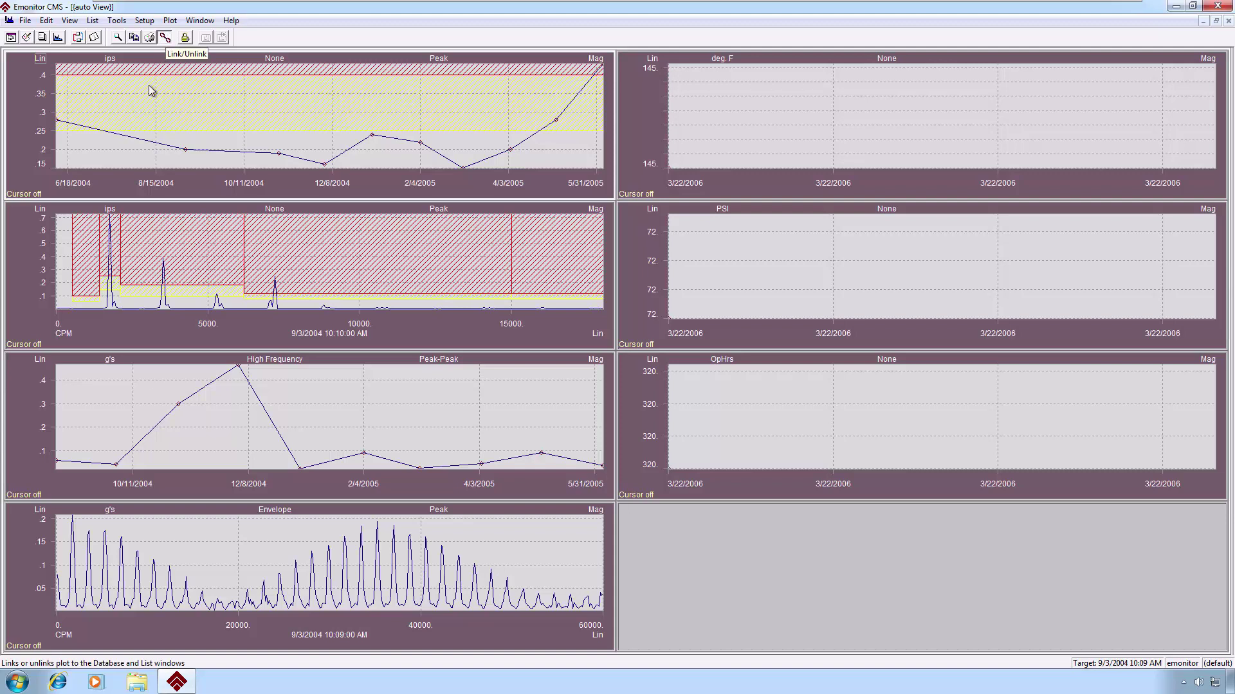
pyautogui.click(185, 156)
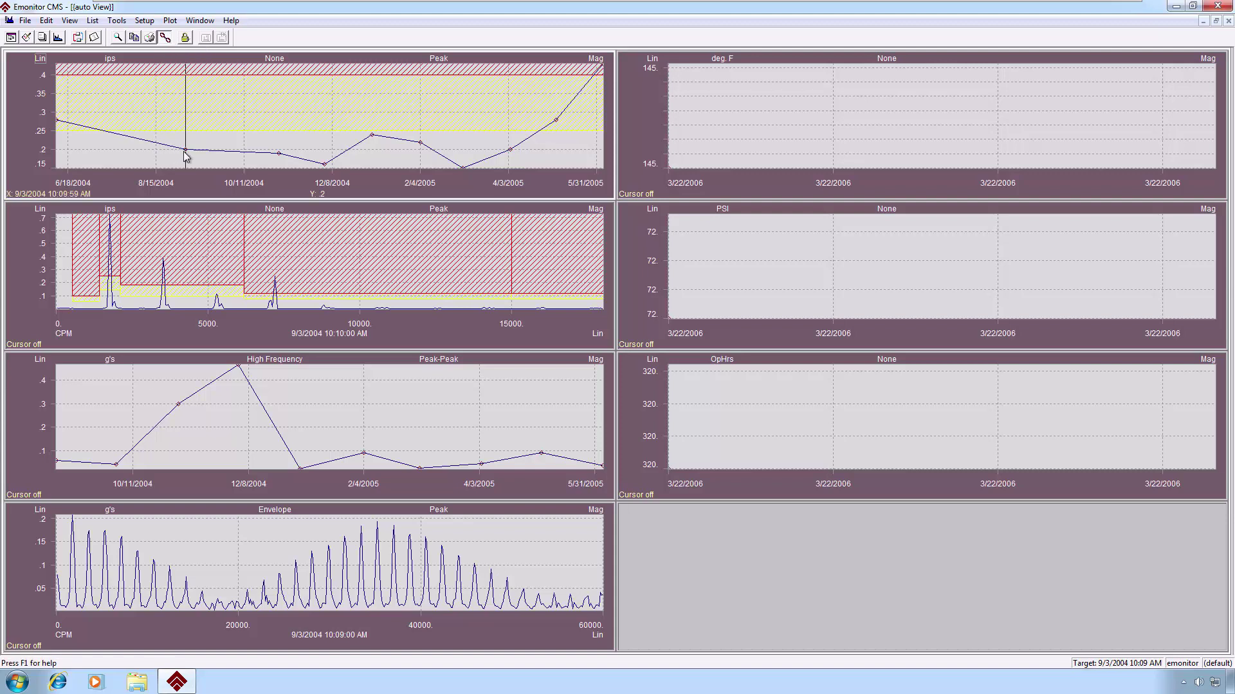
pyautogui.click(278, 159)
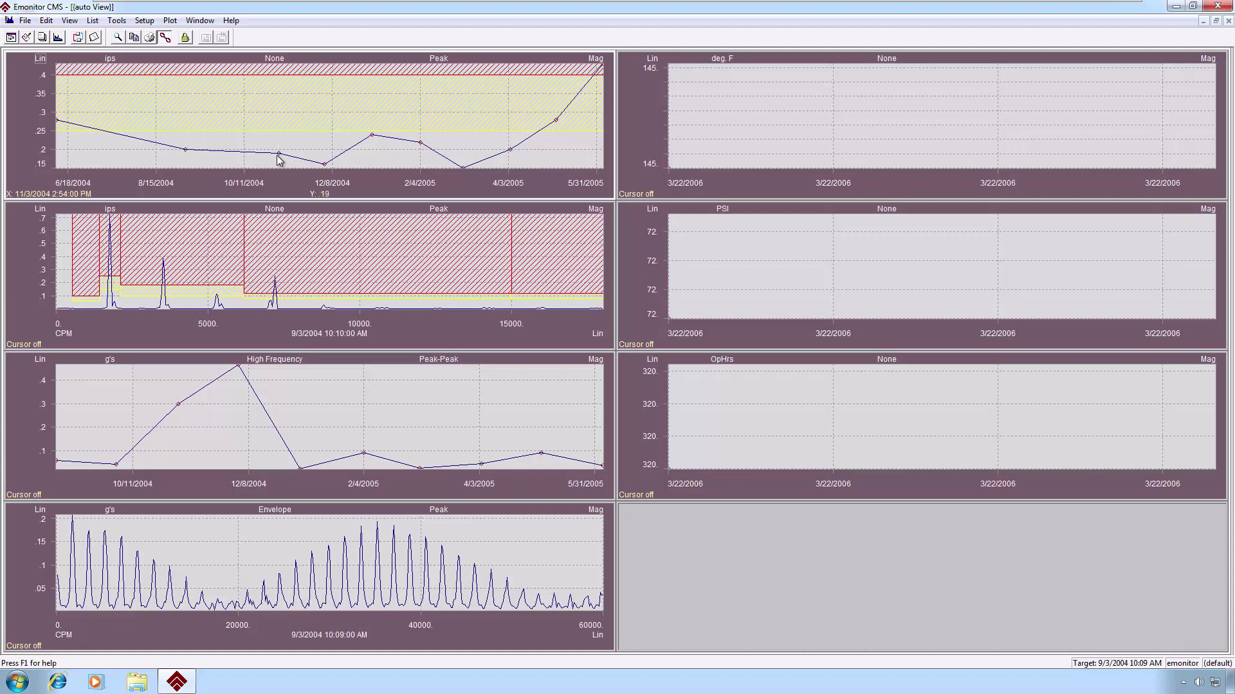
pyautogui.click(323, 166)
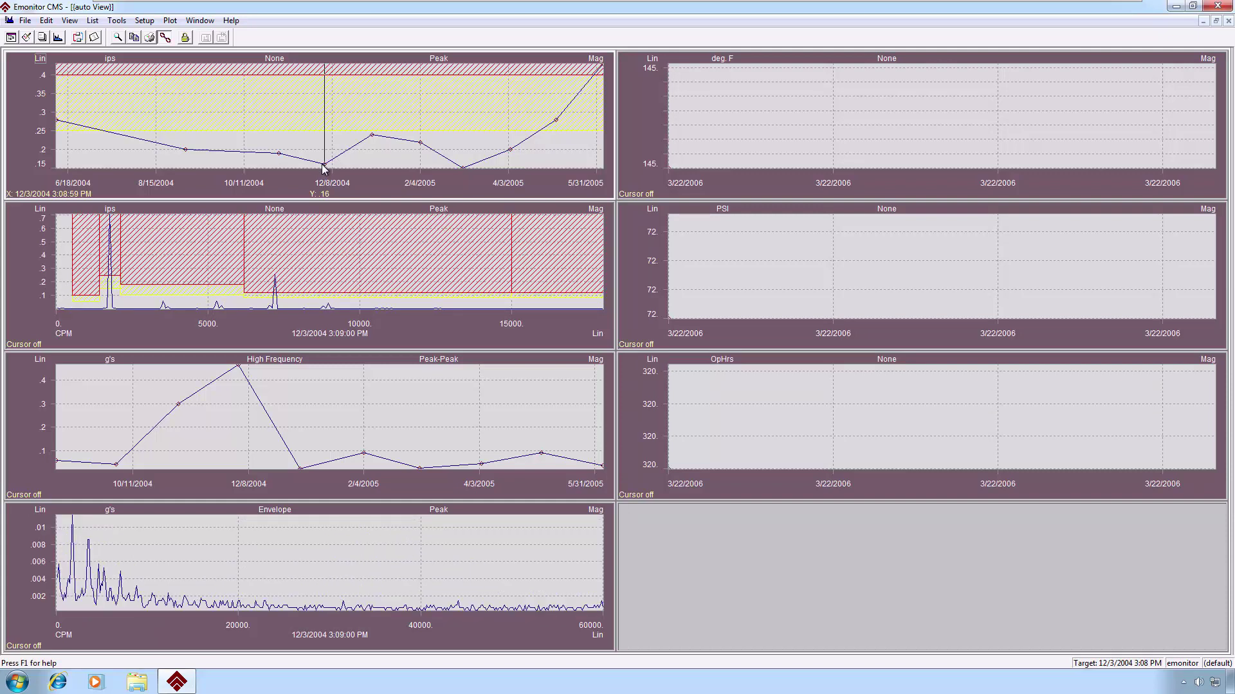
pyautogui.click(469, 164)
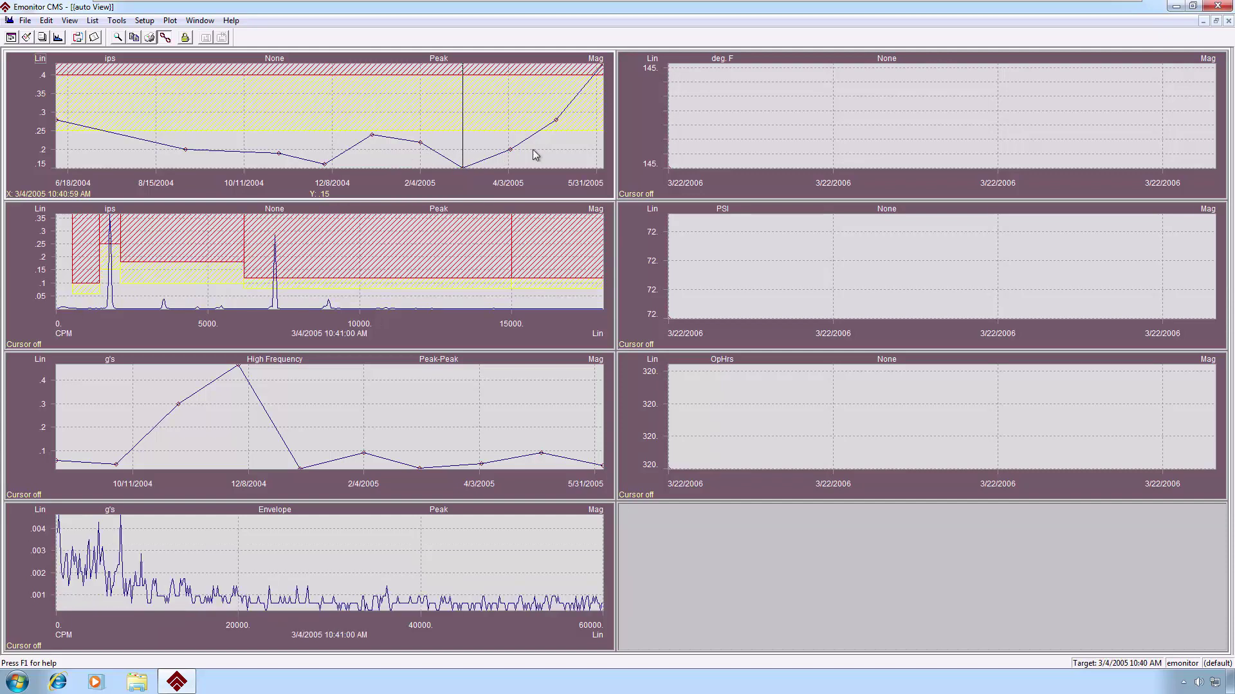
pyautogui.click(1228, 21)
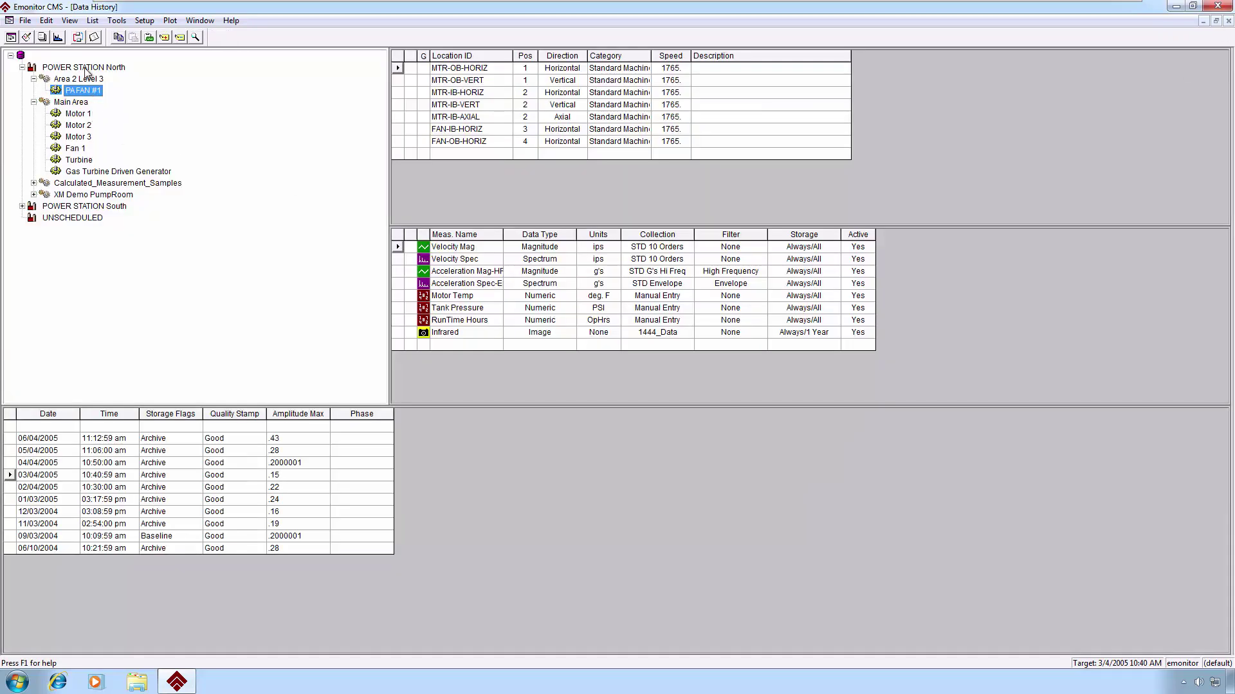
# Open the (Waterfall) plot view and reshape its 3D perspective from the back corner of the plot.
pyautogui.click(57, 37)
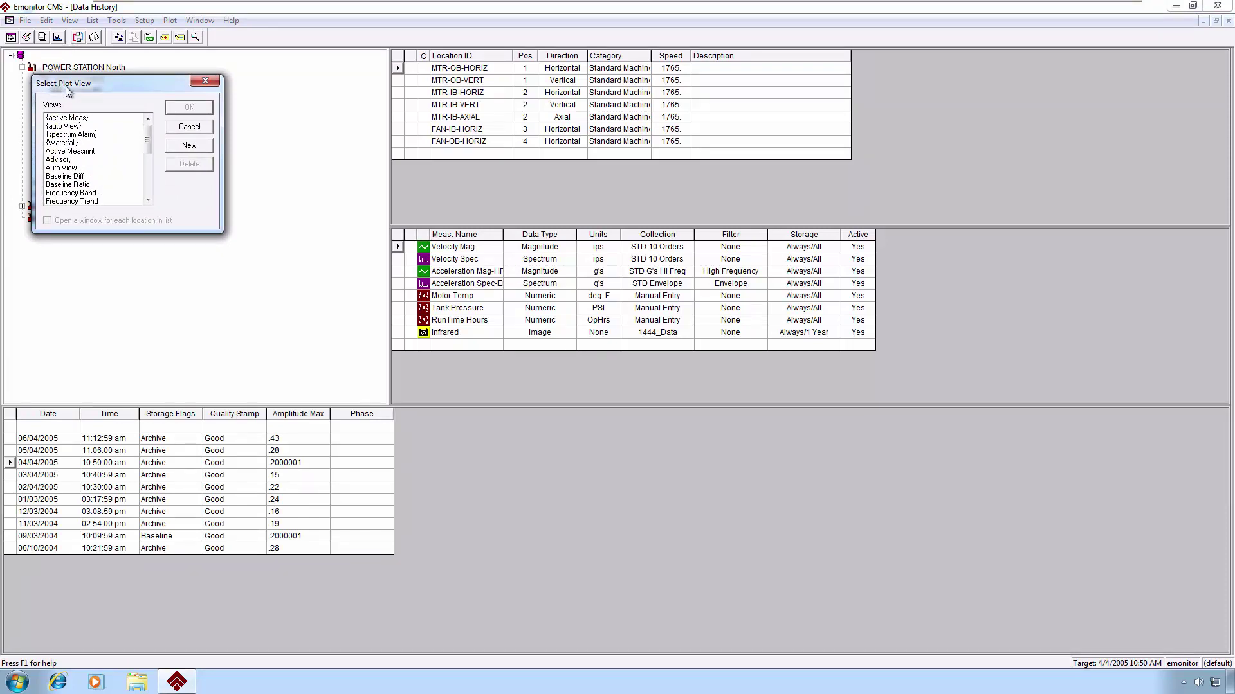
pyautogui.click(72, 143)
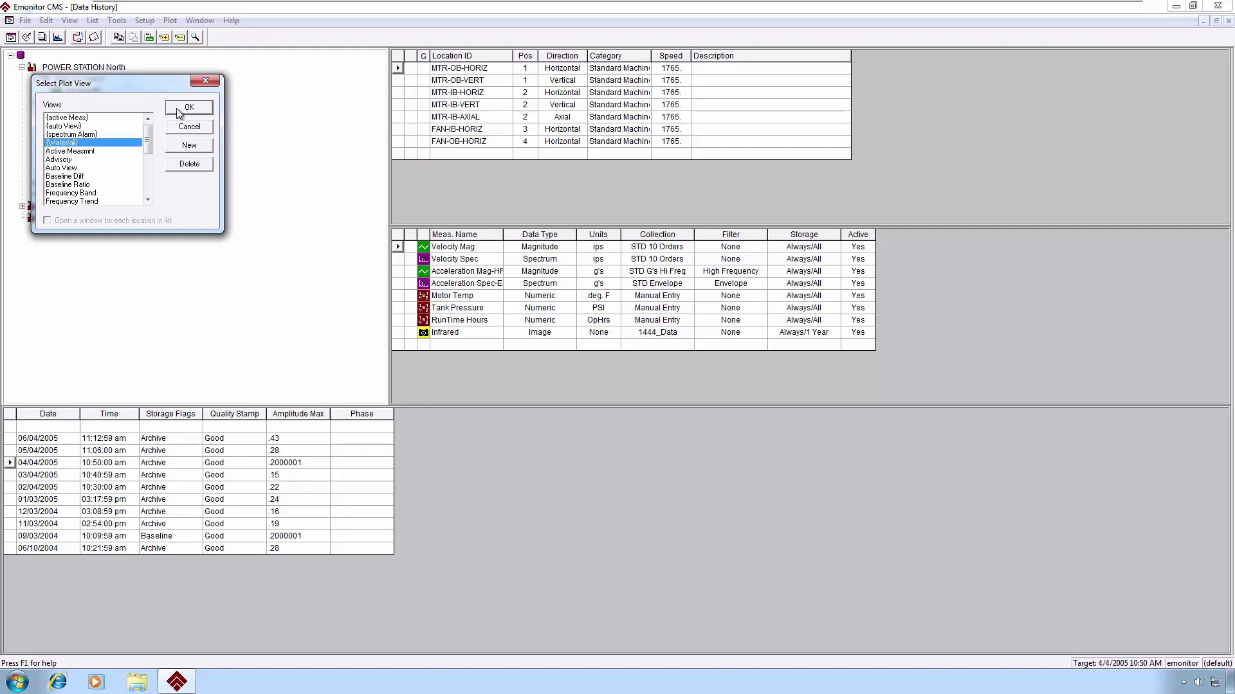
pyautogui.click(189, 110)
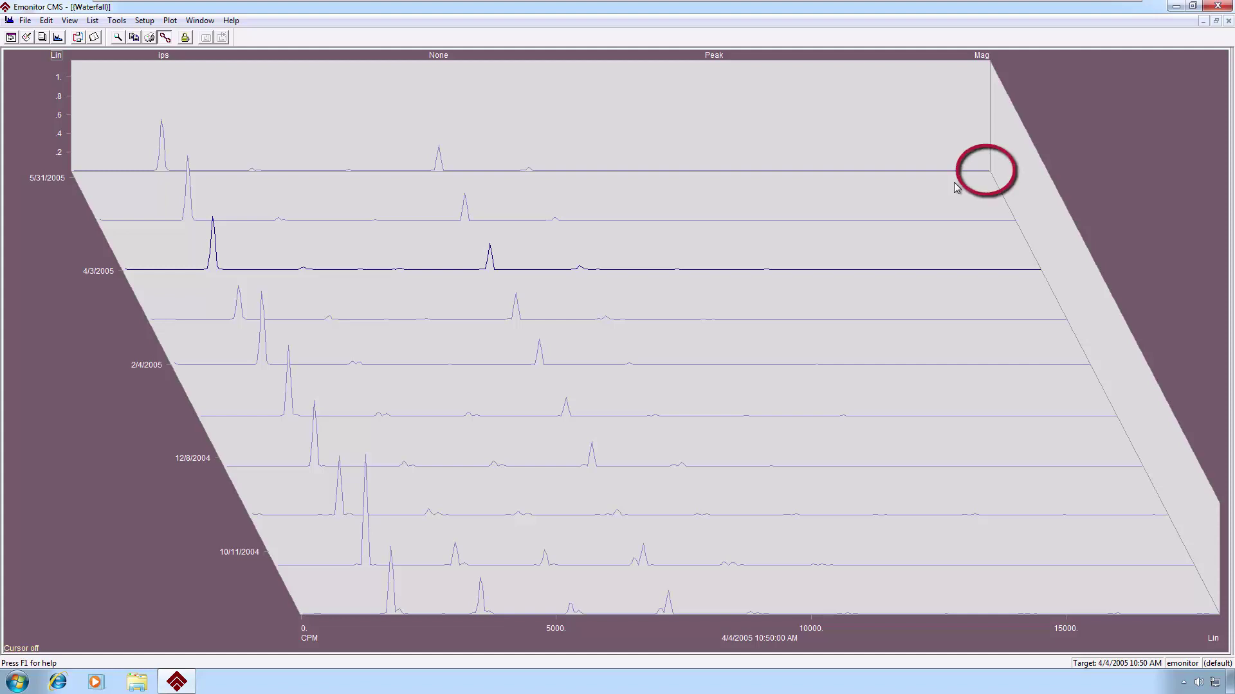
pyautogui.click(990, 177)
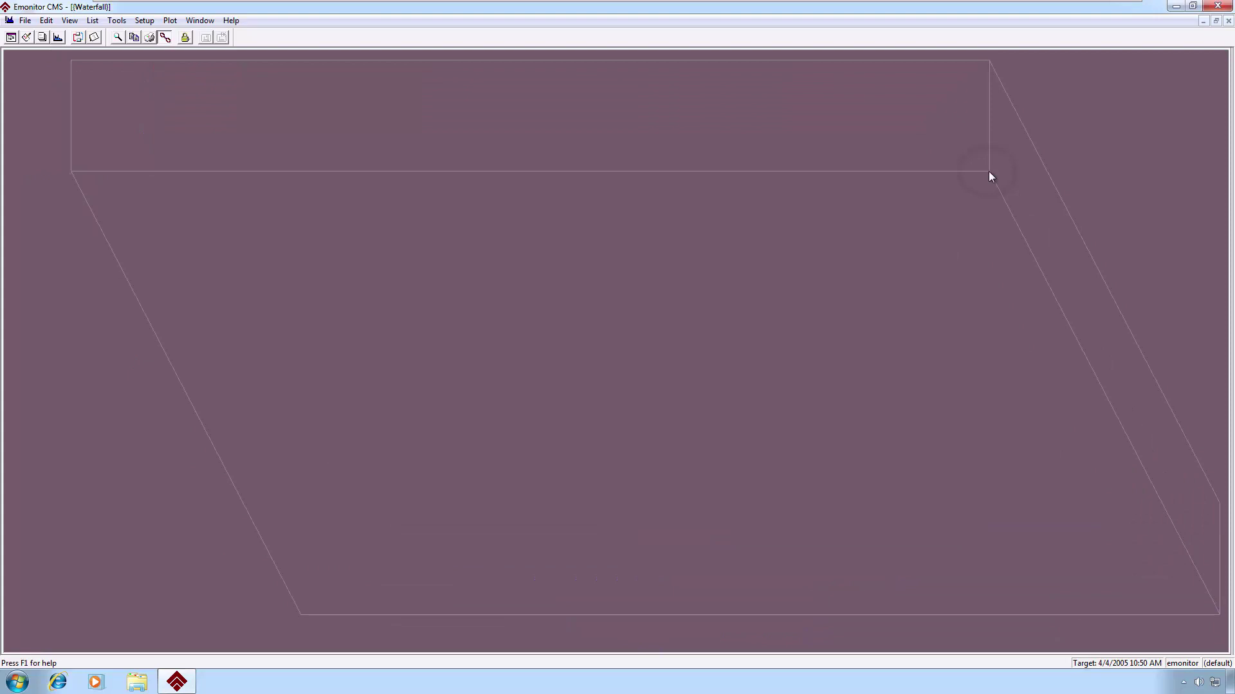
pyautogui.moveTo(990, 178); pyautogui.dragTo(1081, 276)
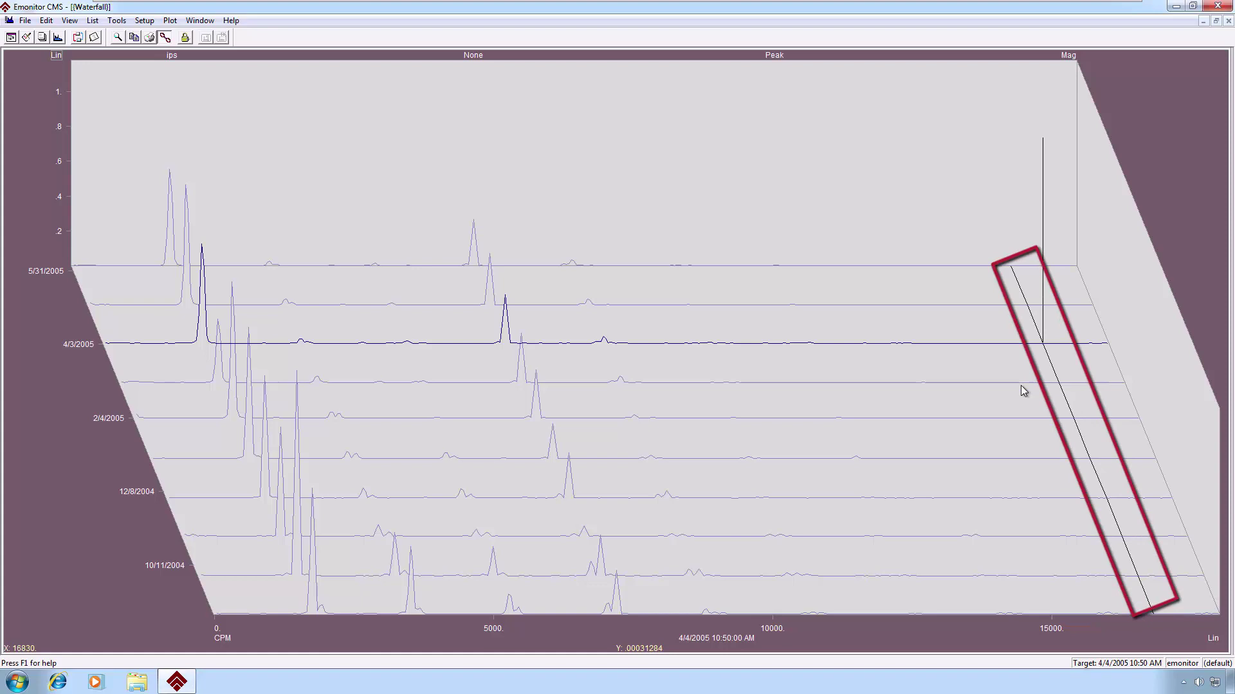
# Move the waterfall cursor down the frequency axis to the large peak at 1755 CPM.
pyautogui.press('Left')
pyautogui.press('Left')
pyautogui.press('Left')
pyautogui.press('Left')
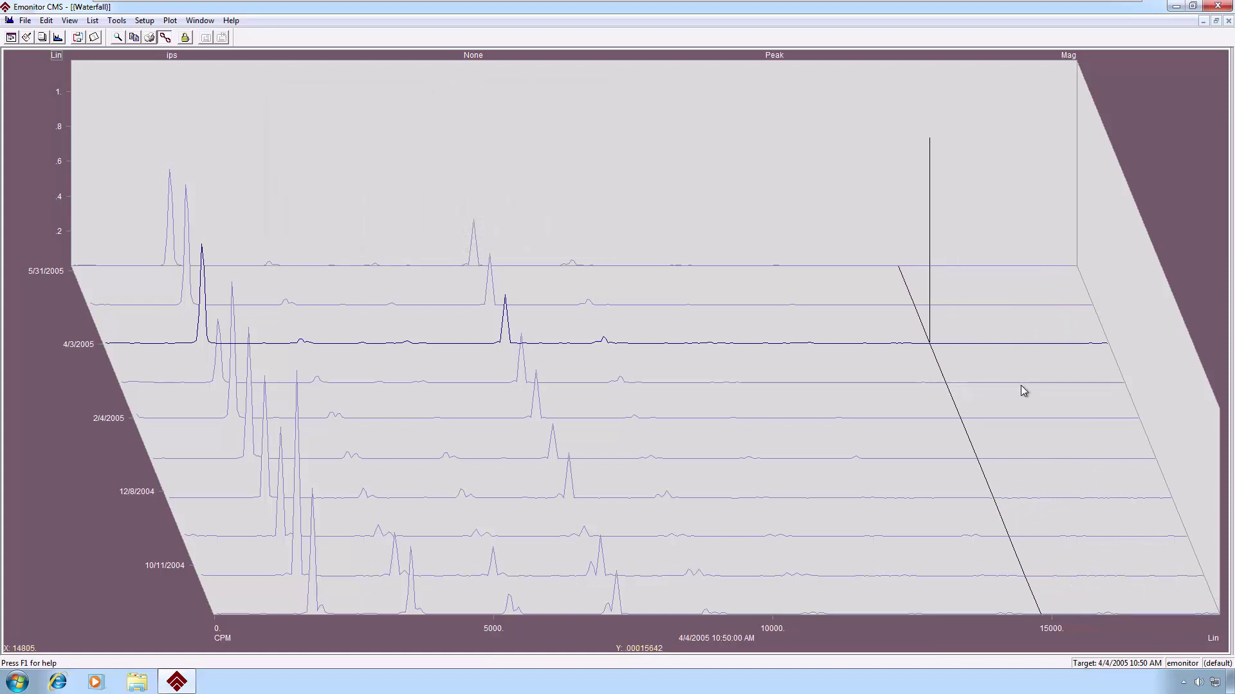
pyautogui.hotkey('shift', 'Left')
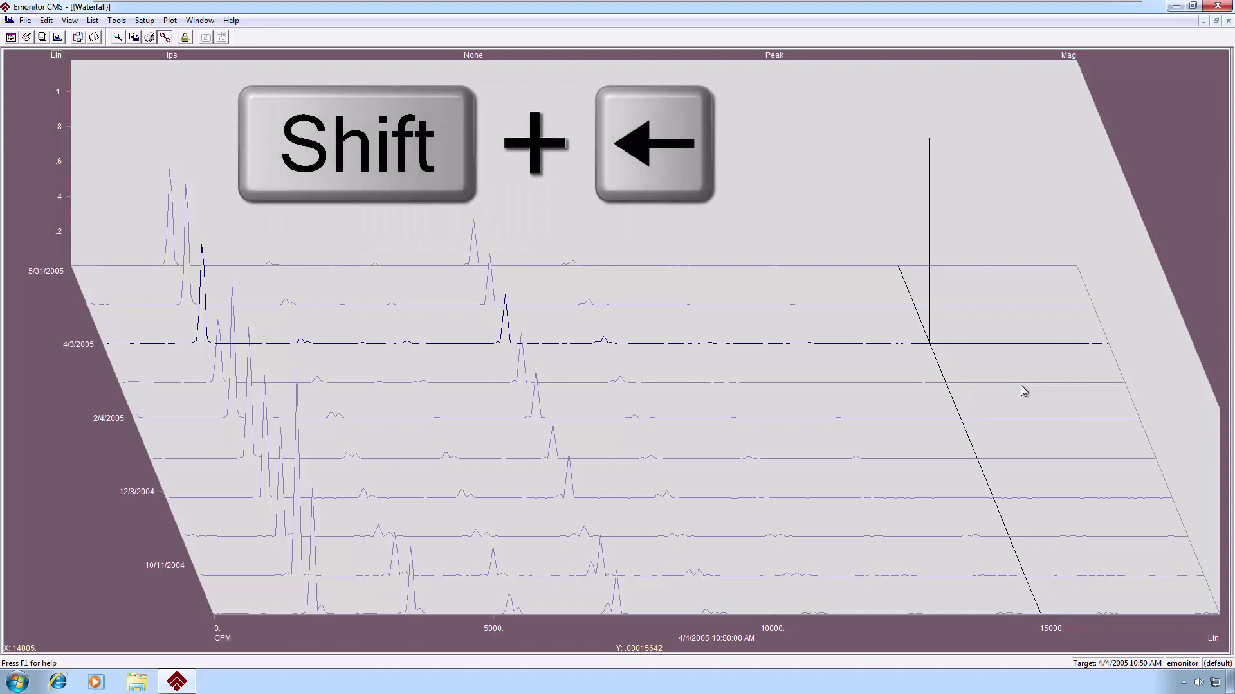
pyautogui.hotkey('shift', 'Left')
pyautogui.hotkey('shift', 'Left')
pyautogui.hotkey('shift', 'Left')
pyautogui.hotkey('shift', 'Left')
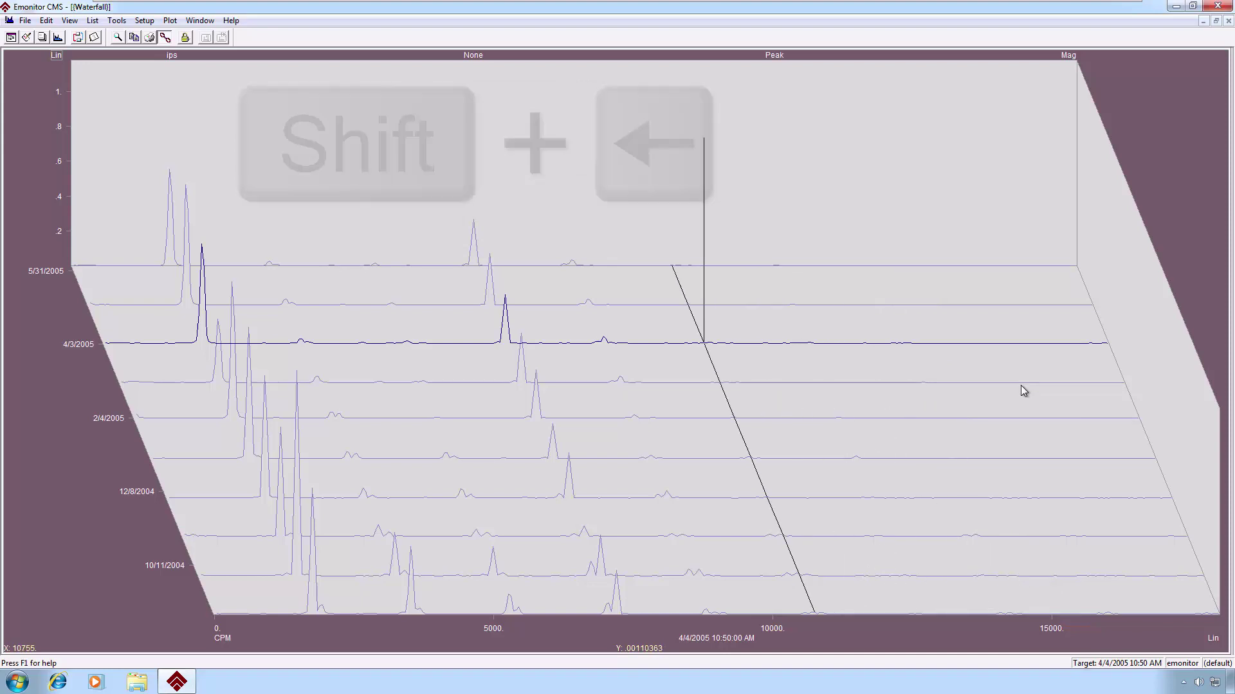
pyautogui.hotkey('shift', 'Left')
pyautogui.hotkey('shift', 'Left')
pyautogui.hotkey('shift', 'Left')
pyautogui.hotkey('shift', 'Left')
pyautogui.hotkey('shift', 'Left')
pyautogui.hotkey('shift', 'Left')
pyautogui.hotkey('shift', 'Left')
pyautogui.hotkey('shift', 'Left')
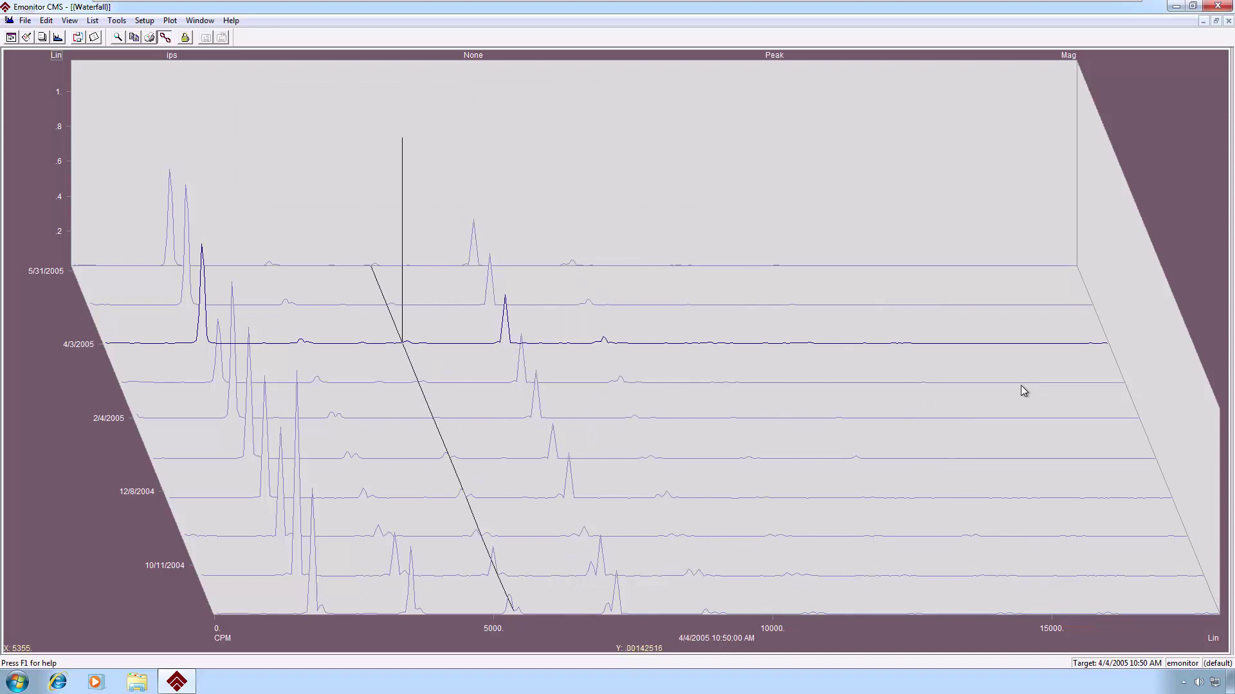
pyautogui.hotkey('shift', 'Left')
pyautogui.hotkey('shift', 'Left')
pyautogui.hotkey('shift', 'Left')
pyautogui.hotkey('shift', 'Left')
pyautogui.hotkey('shift', 'Left')
pyautogui.hotkey('shift', 'Left')
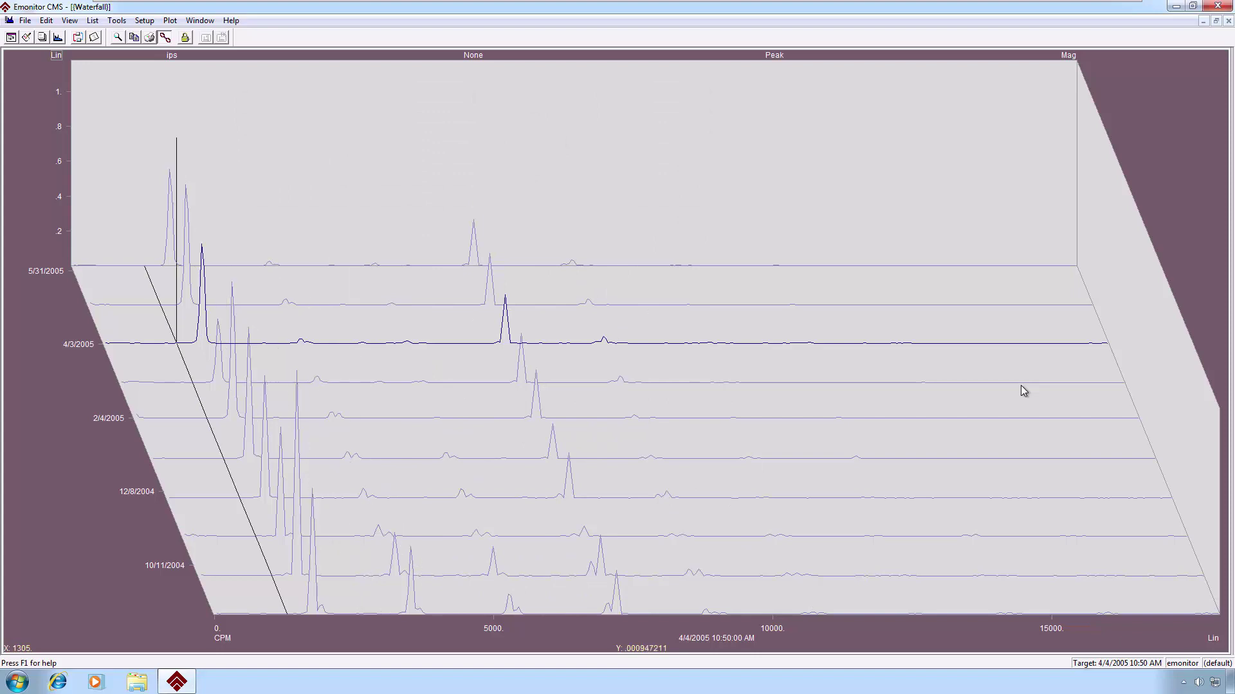
pyautogui.press('Right')
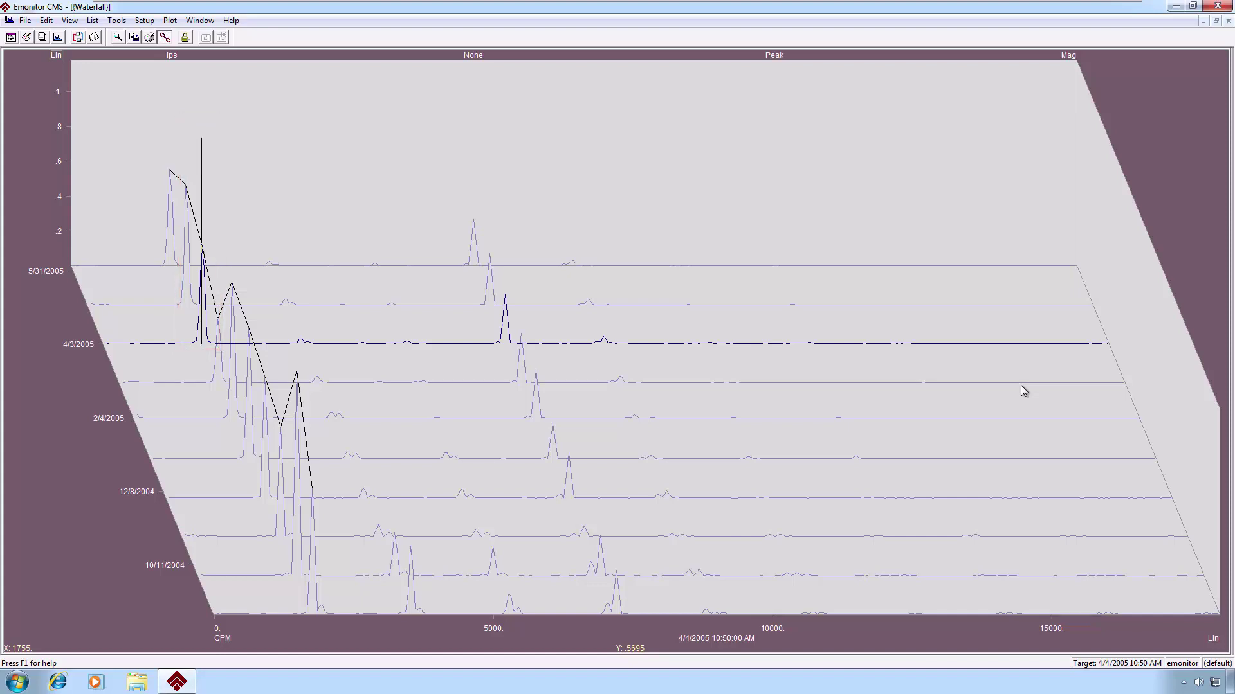
# Step the waterfall cursor back and forth between the spectra of neighbouring dates, ending on the 4/4/2005 spectrum.
pyautogui.press('Up')
pyautogui.press('Down')
pyautogui.press('Down')
pyautogui.press('Down')
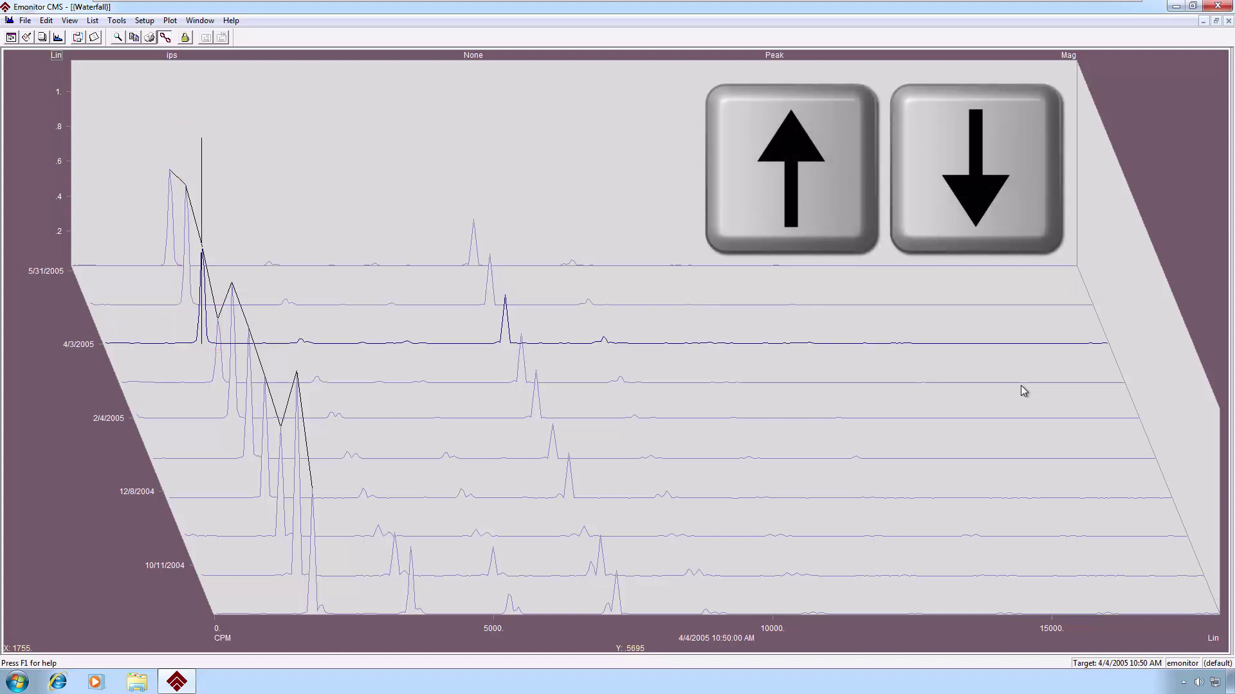
pyautogui.press('Up')
pyautogui.press('Up')
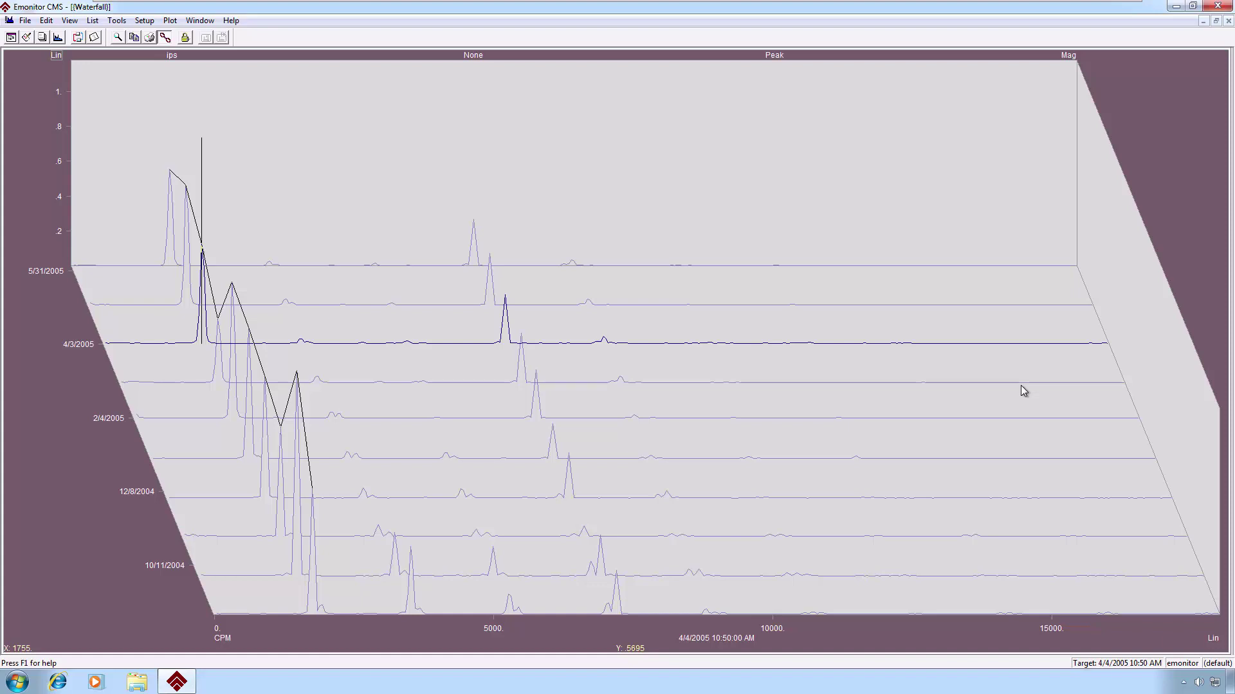
pyautogui.press('Up')
pyautogui.press('Down')
# Cycle the waterfall's amplitude units through mm/sec, mils and the remaining options back to ips.
pyautogui.doubleClick(174, 56)
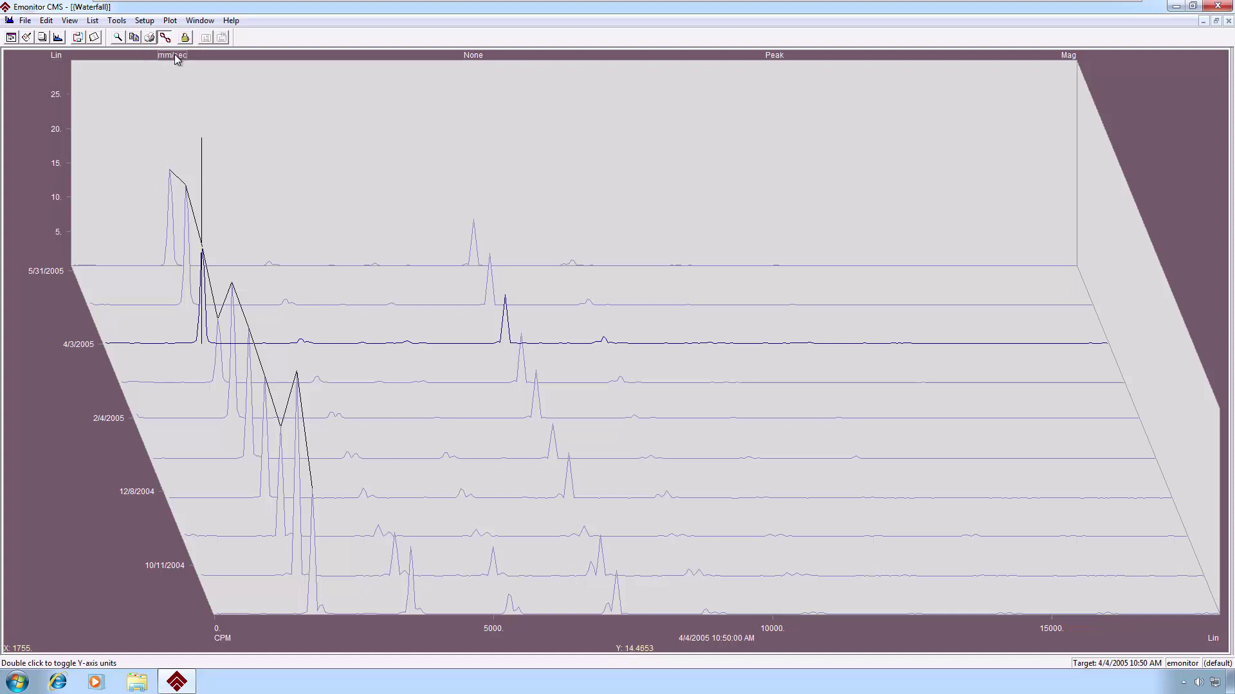
pyautogui.doubleClick(174, 55)
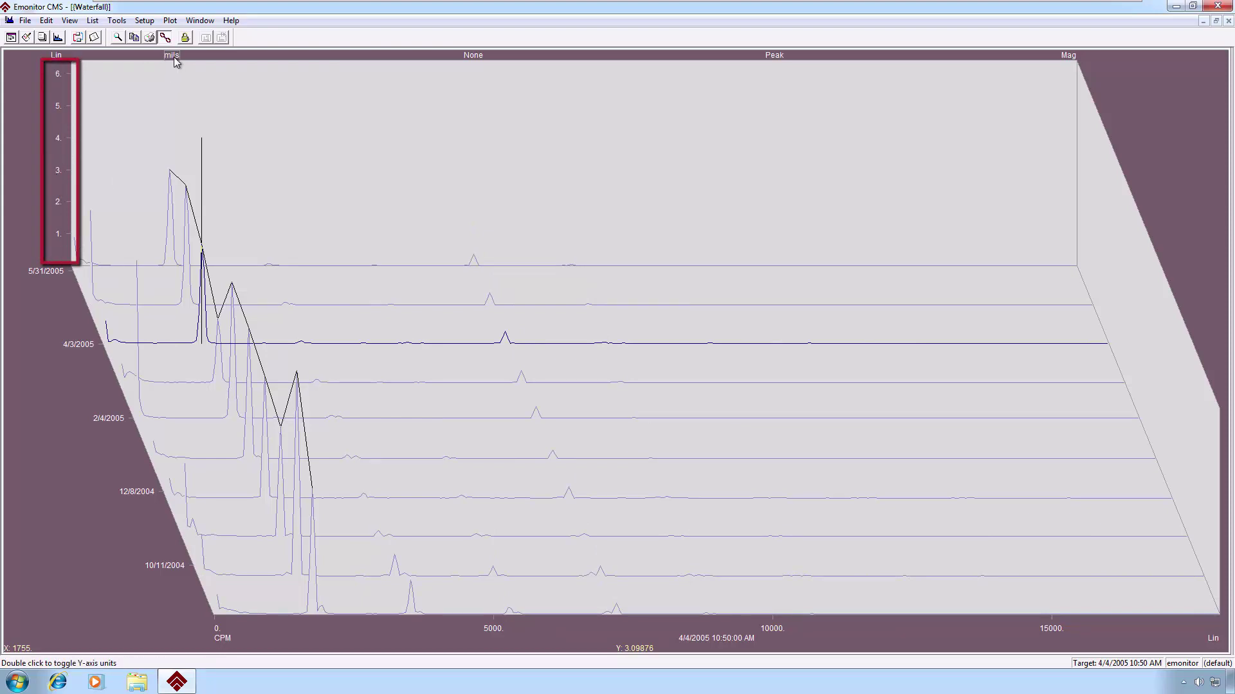
pyautogui.doubleClick(174, 57)
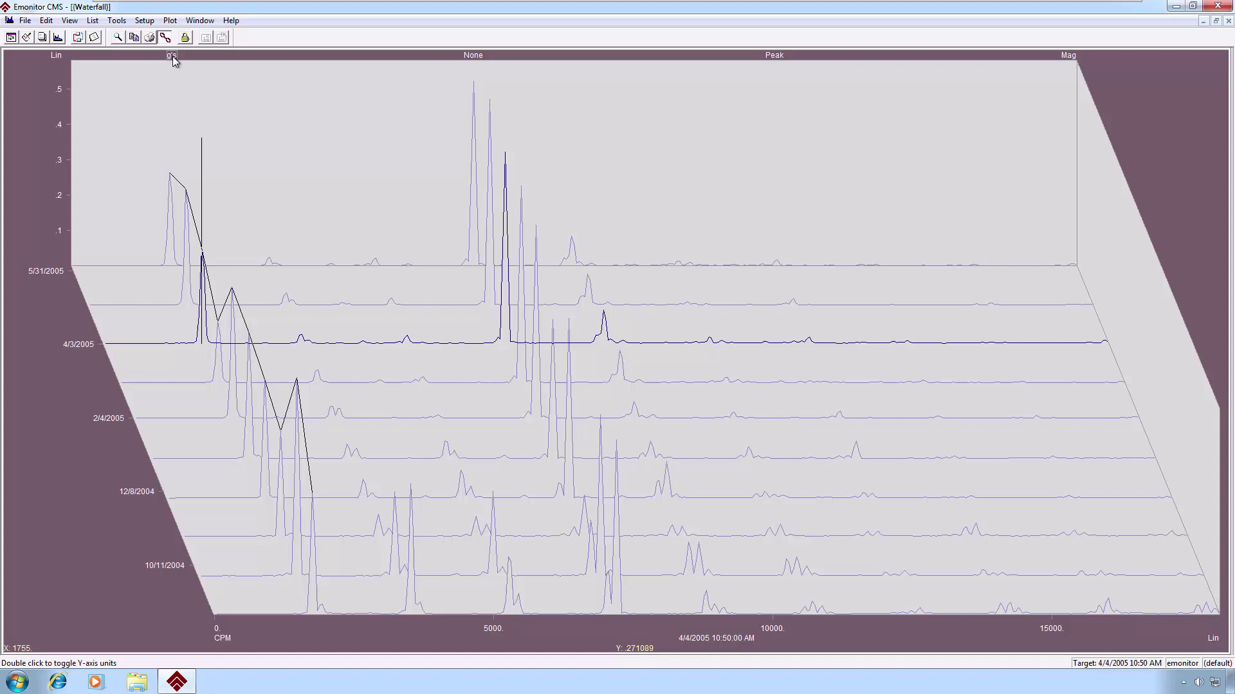
pyautogui.doubleClick(172, 56)
pyautogui.doubleClick(172, 56)
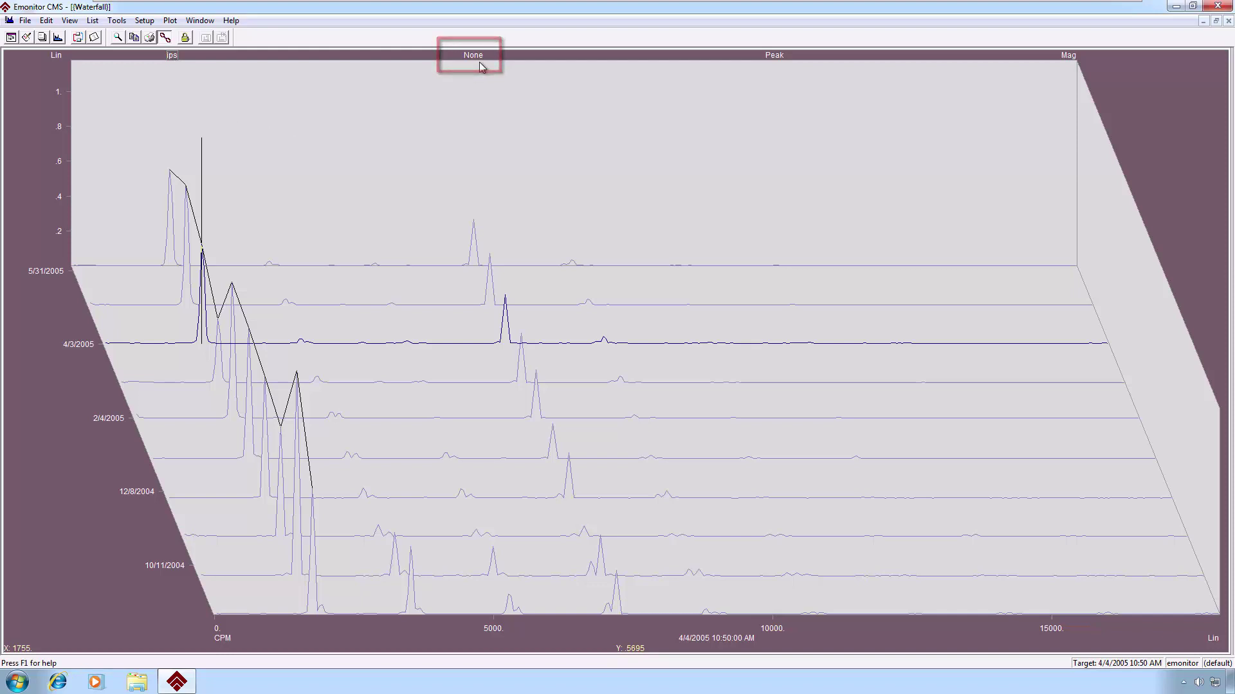
# Cycle the waterfall's signal detection through Peak-Peak and the remaining option back to Peak.
pyautogui.doubleClick(777, 55)
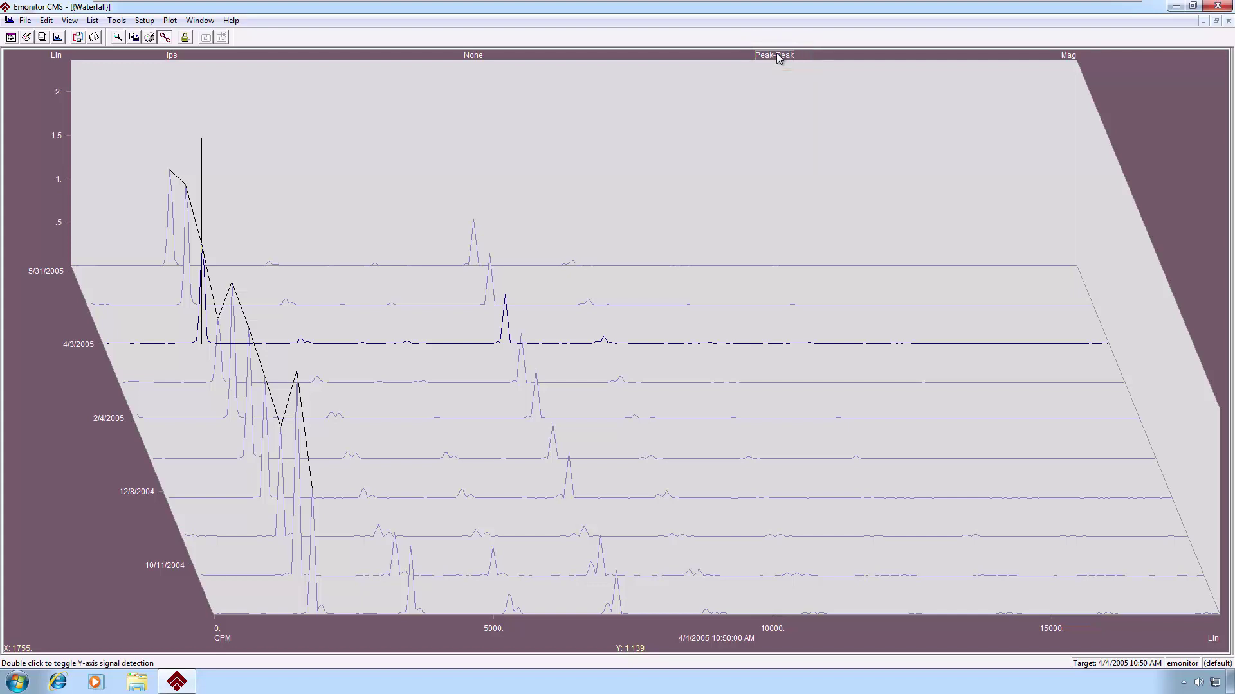
pyautogui.doubleClick(778, 57)
pyautogui.doubleClick(777, 54)
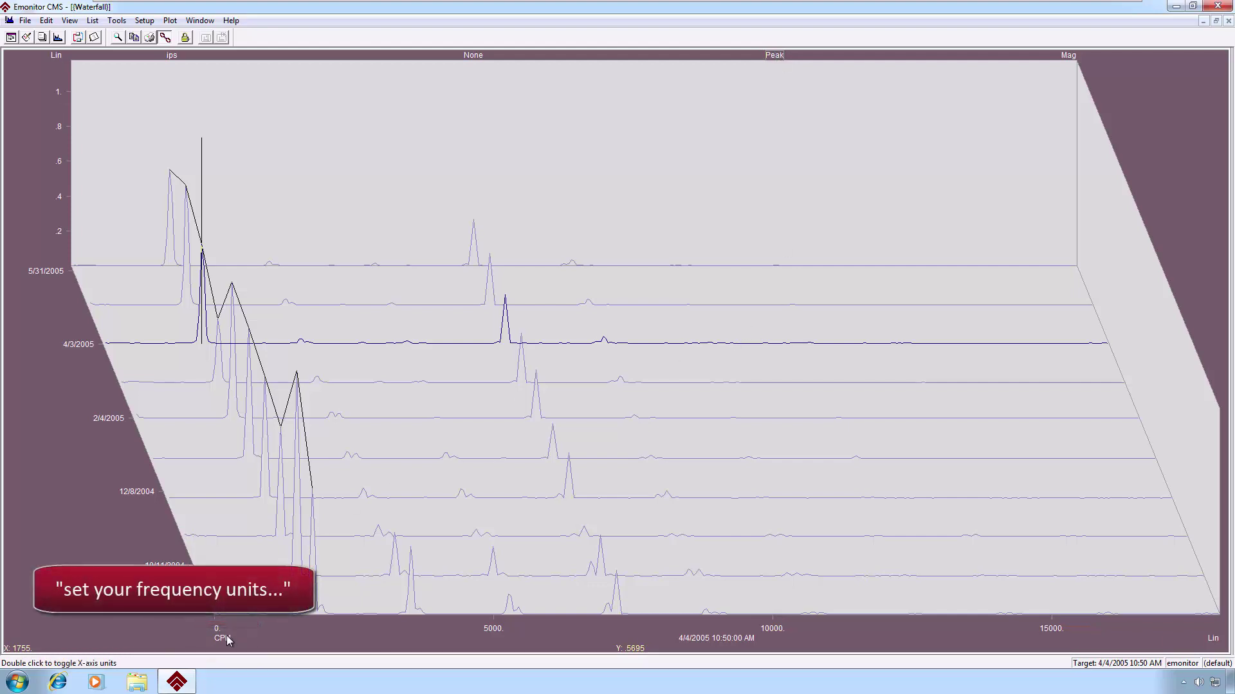
# Cycle the waterfall's frequency units through orders and Hz back to CPM, and close the plot.
pyautogui.doubleClick(223, 639)
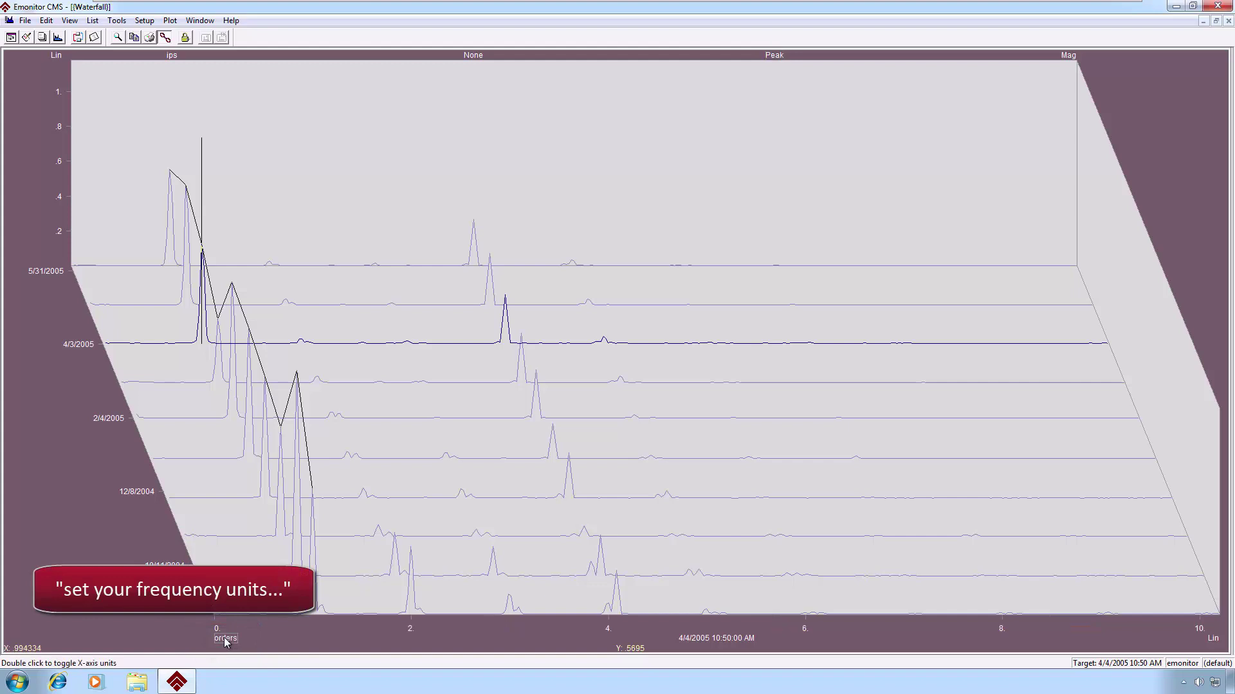
pyautogui.doubleClick(225, 638)
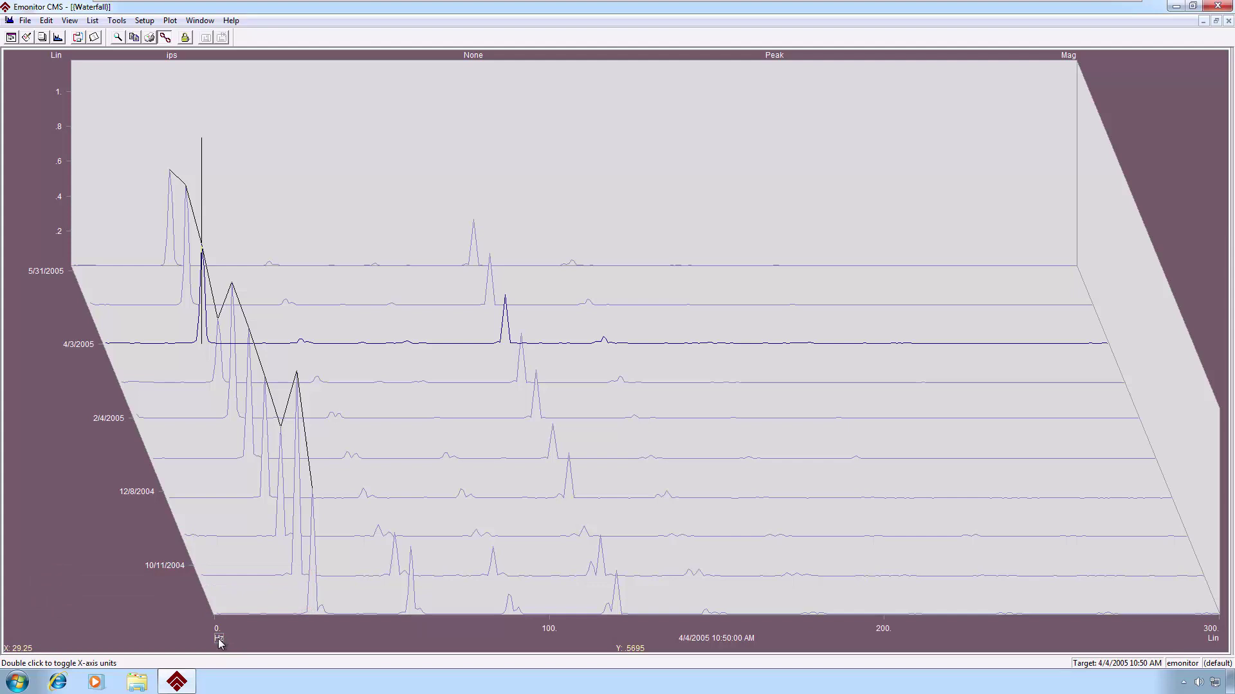
pyautogui.doubleClick(220, 639)
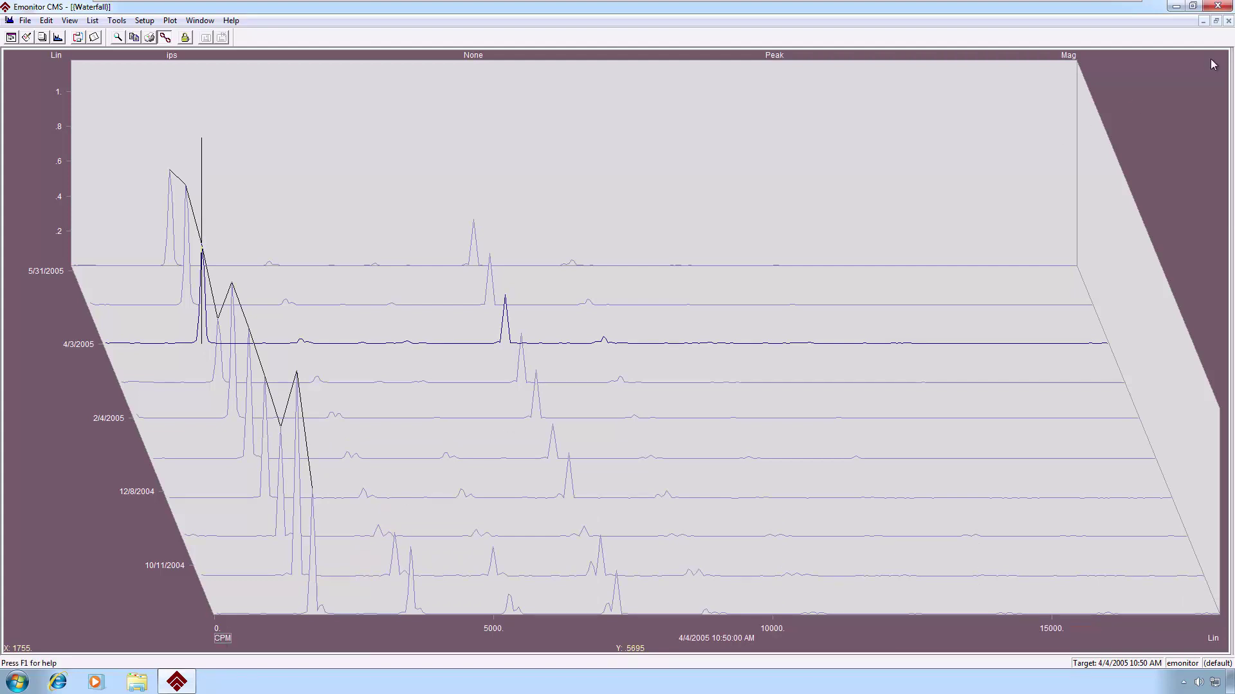
pyautogui.click(1228, 20)
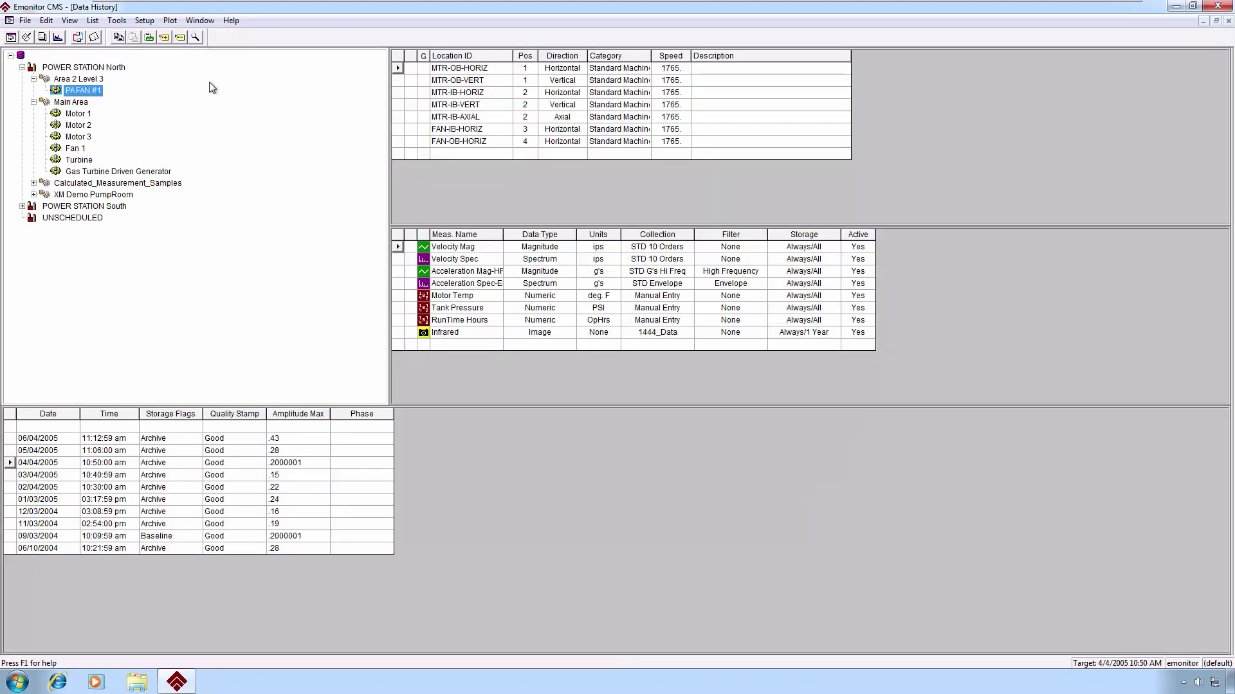
# Open the Frequency Band plot view for the same fan location.
pyautogui.click(57, 37)
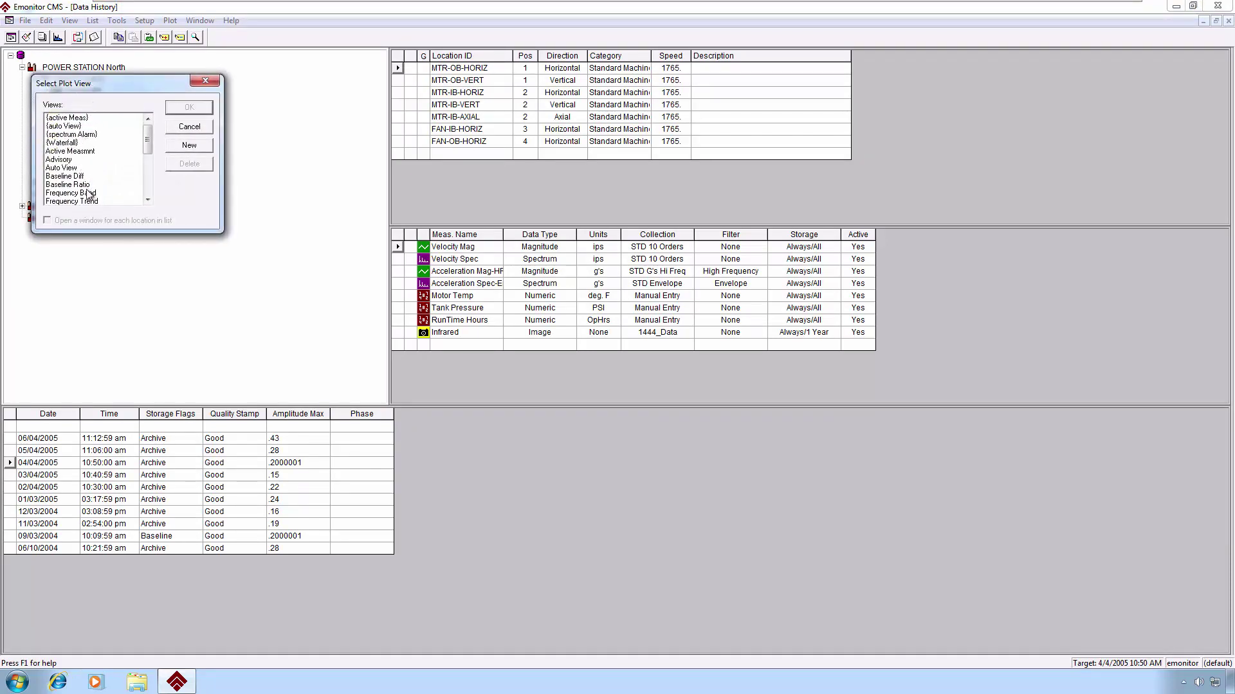
pyautogui.click(87, 194)
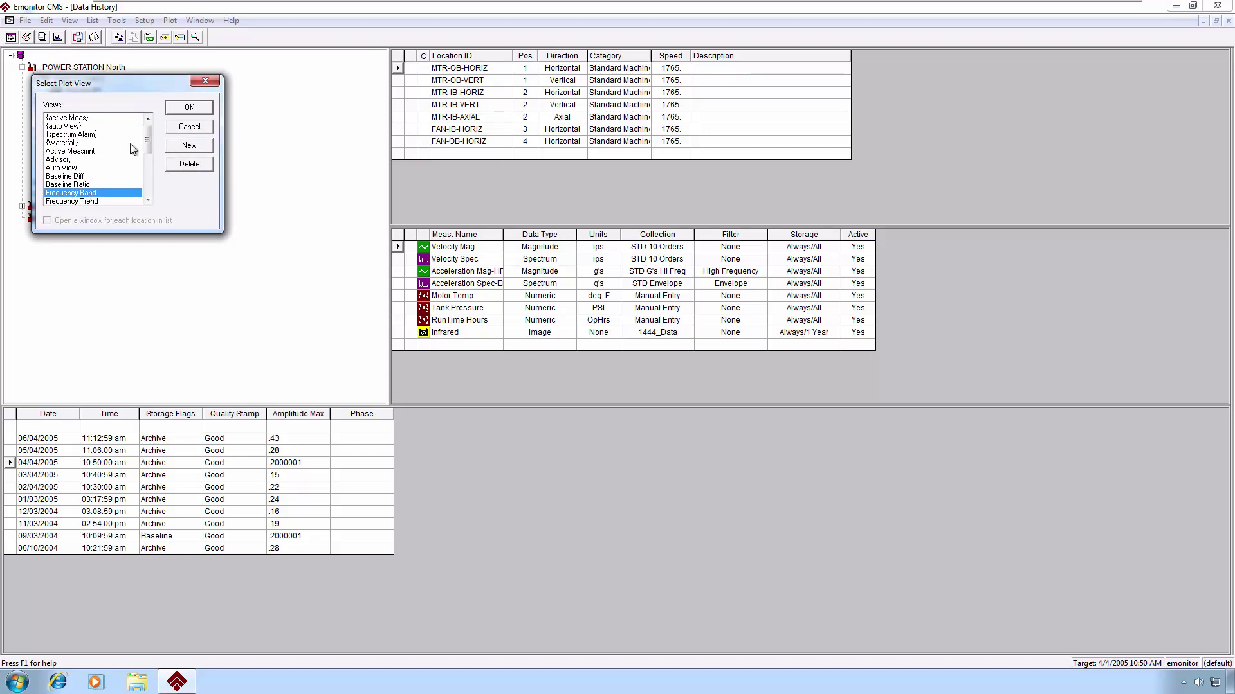
pyautogui.click(189, 107)
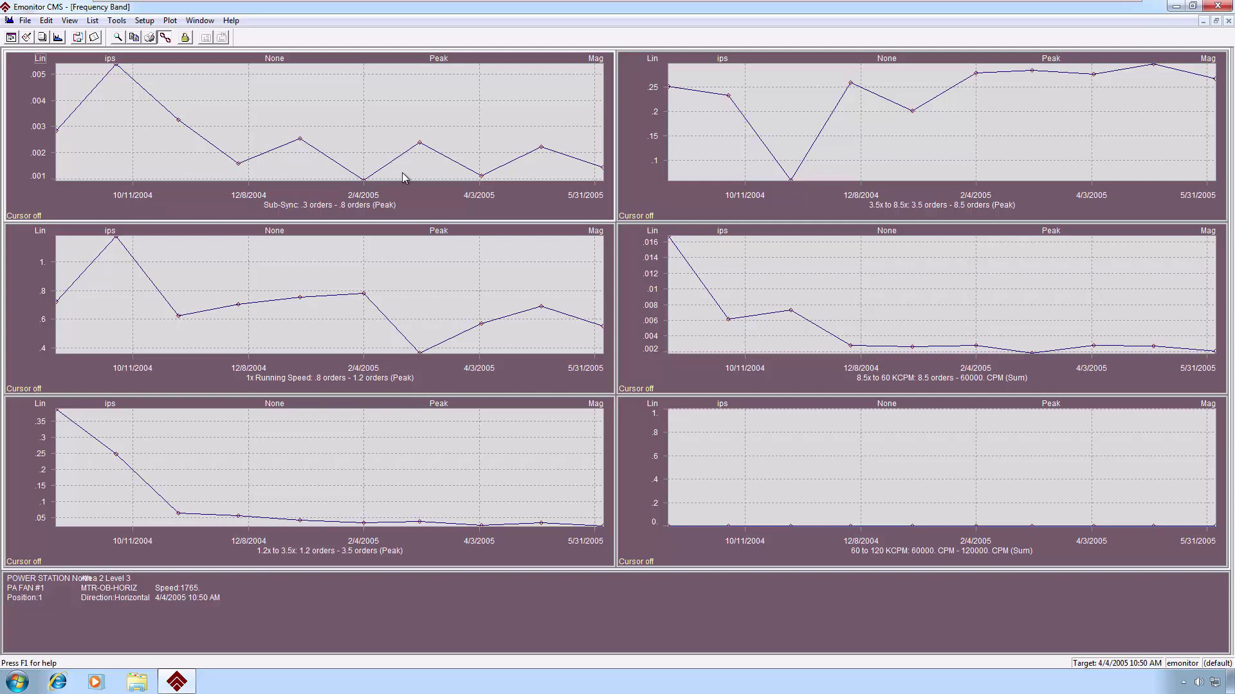
# Close the Frequency Band plot and open the Frequency Trend plot view for the same fan location.
pyautogui.click(1227, 22)
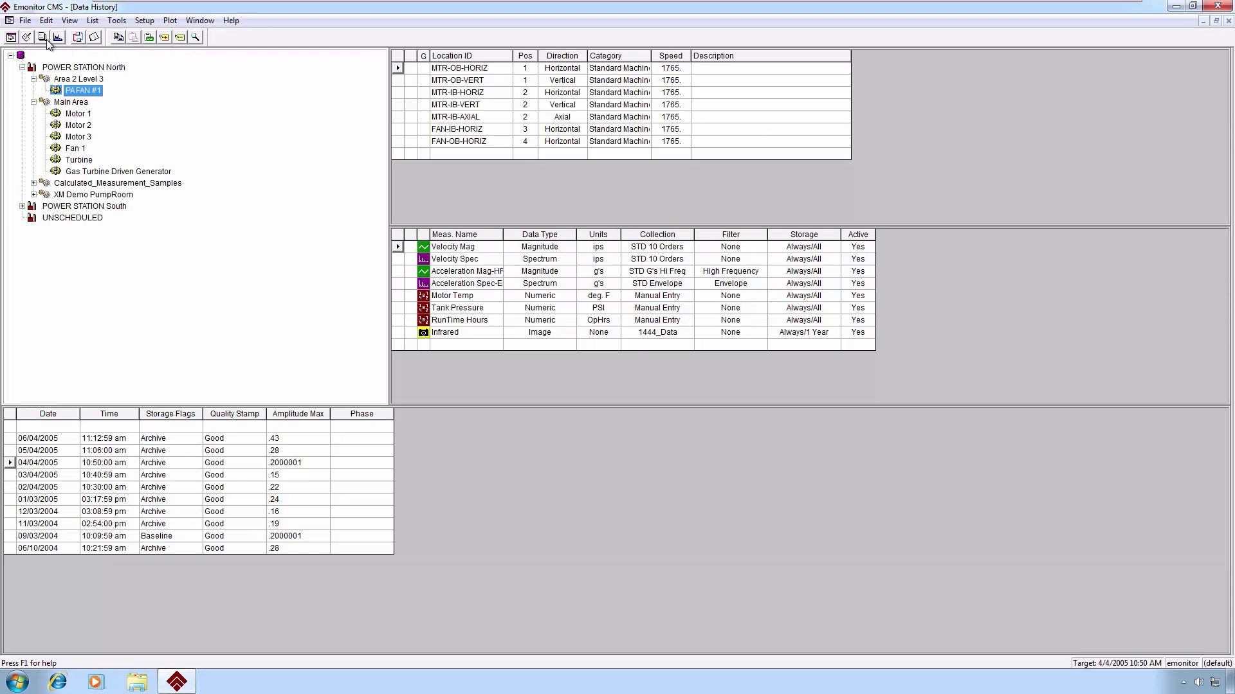
pyautogui.click(57, 37)
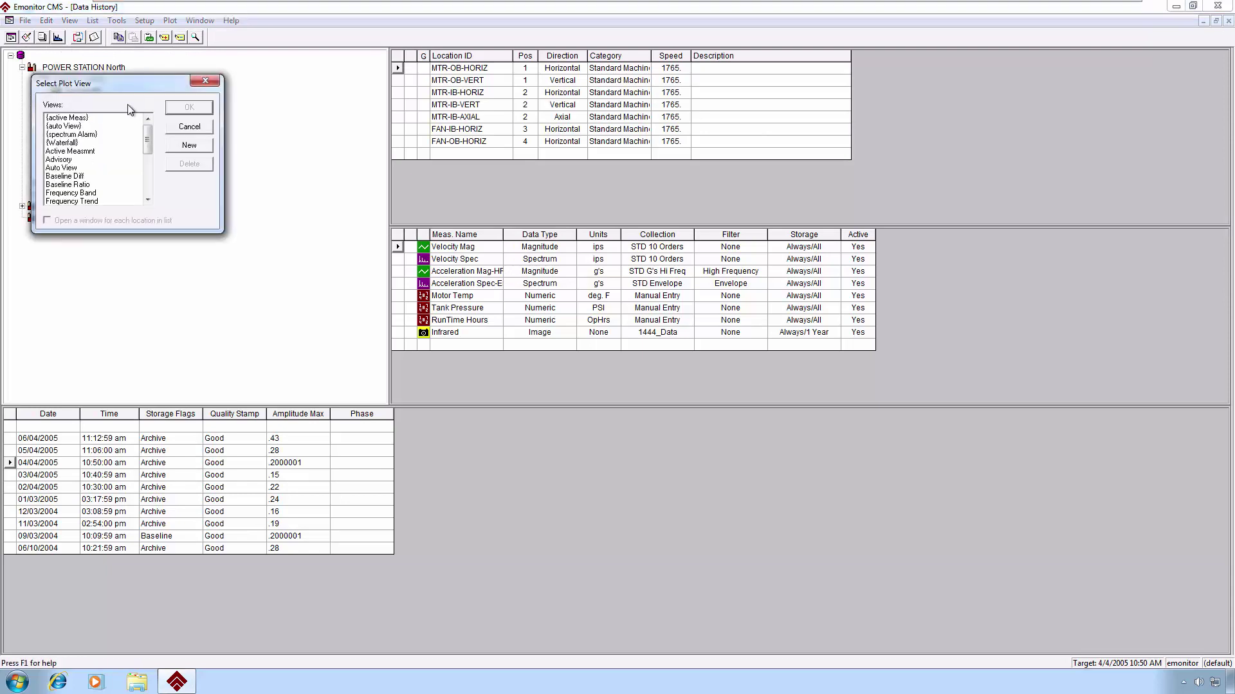
pyautogui.moveTo(147, 145); pyautogui.dragTo(152, 160)
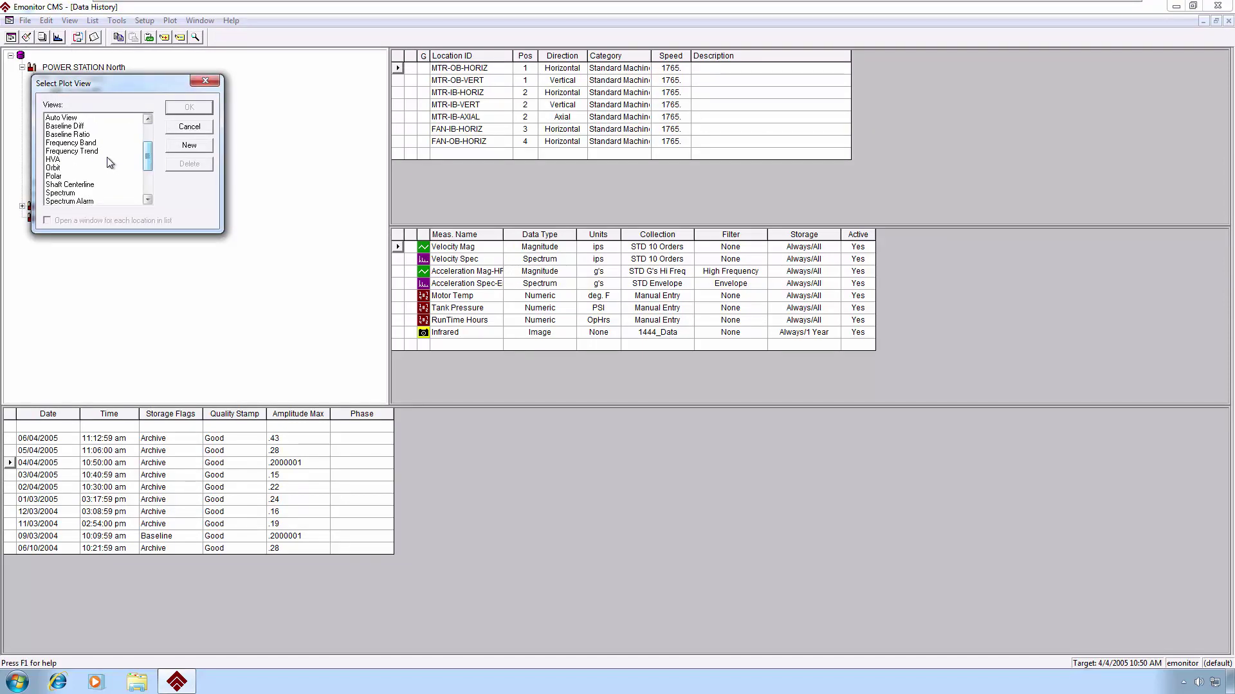
pyautogui.click(64, 152)
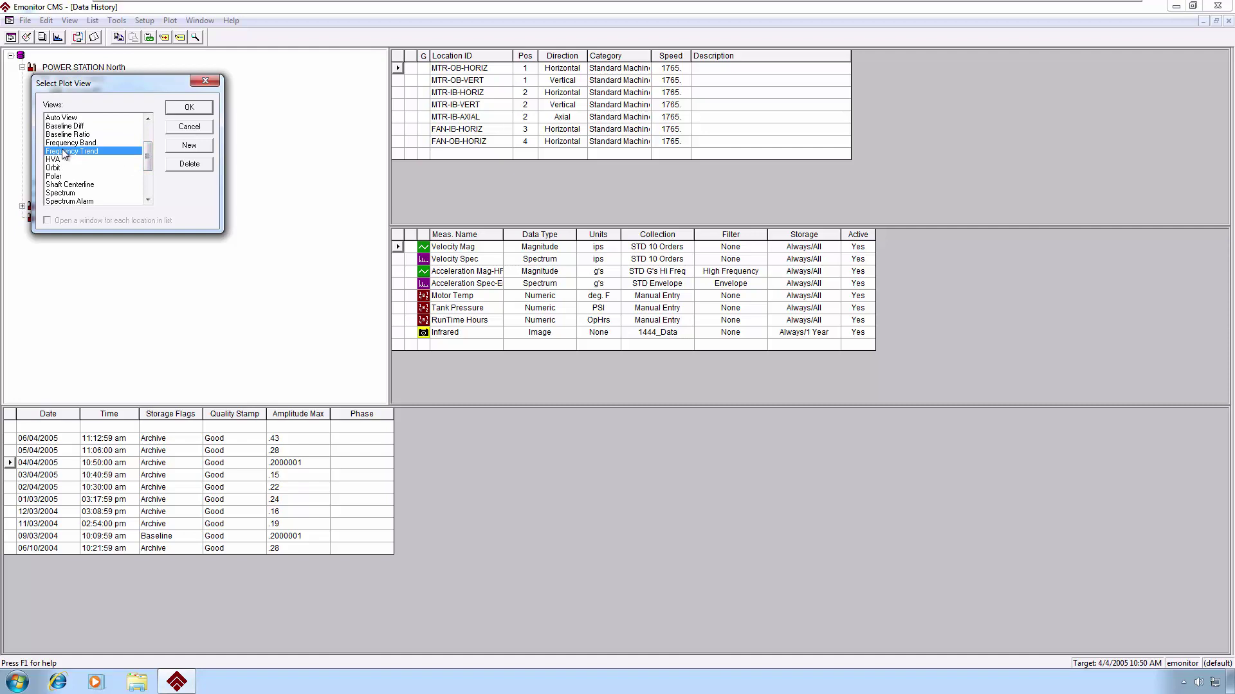
pyautogui.click(188, 108)
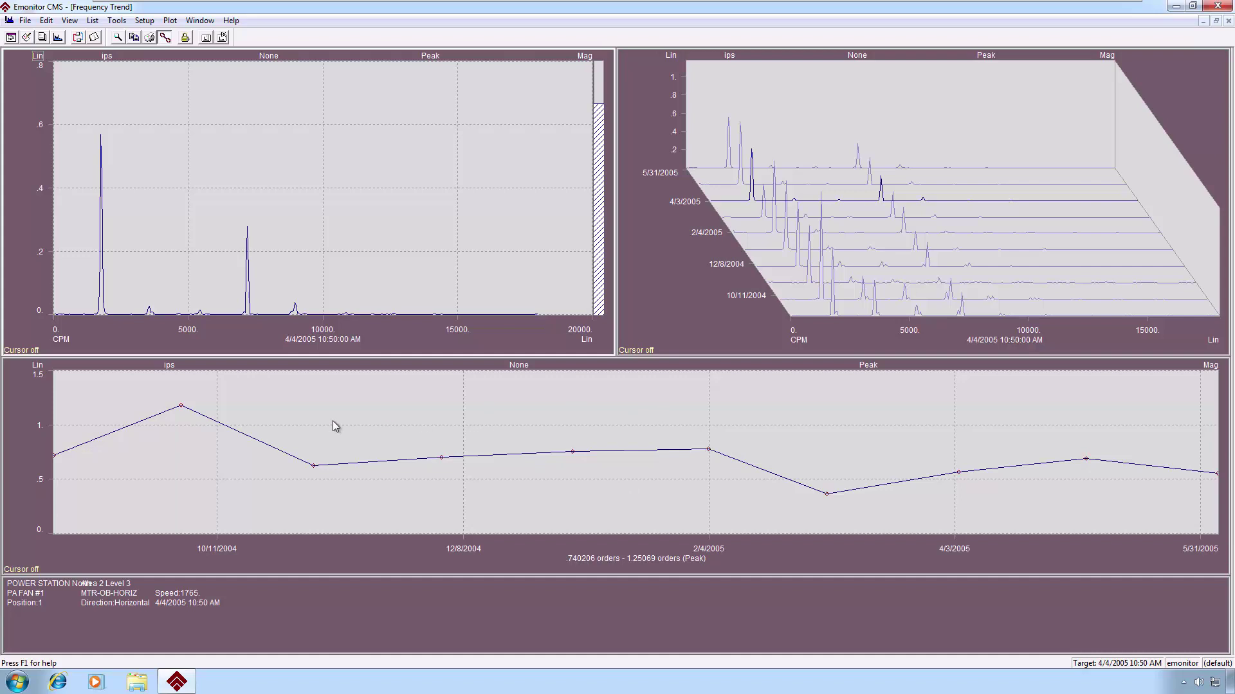
pyautogui.click(902, 239)
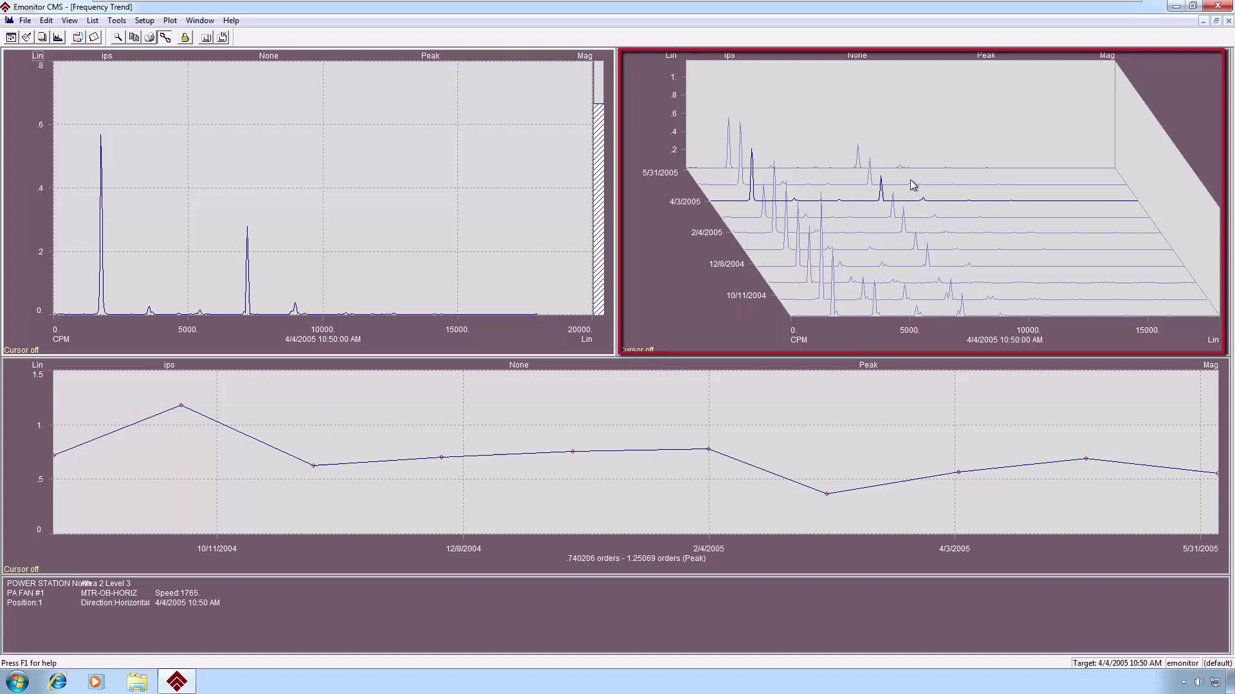
pyautogui.press('Tab')
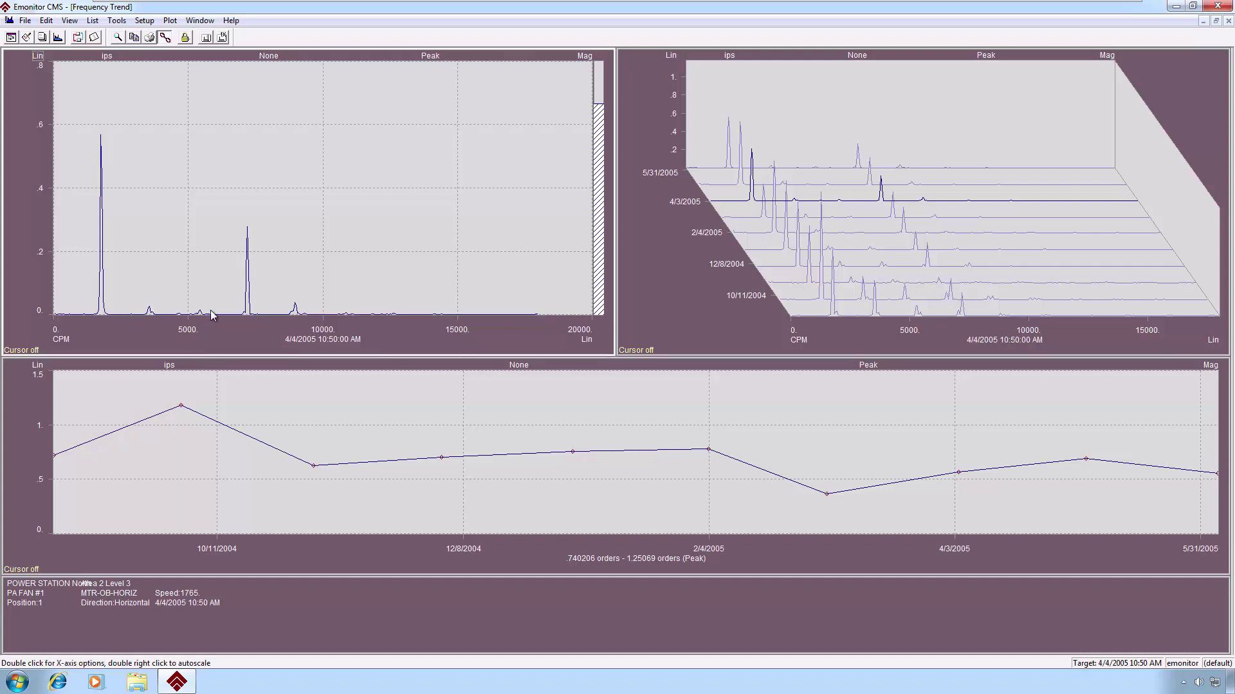
# Place the trend band cursor on the spectrum peak at 7200 CPM and widen the band to 630 CPM.
pyautogui.click(249, 270)
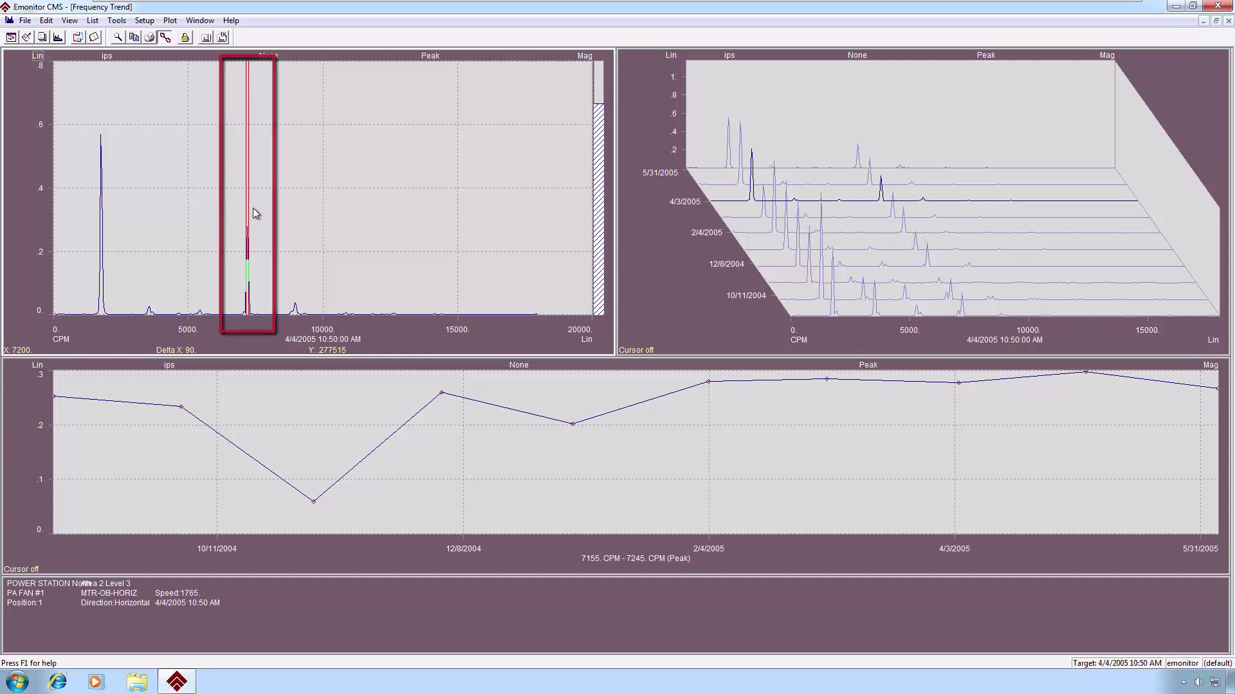
pyautogui.hotkey('ctrl', 'Right')
pyautogui.hotkey('ctrl', 'Right')
pyautogui.hotkey('ctrl', 'Right')
pyautogui.hotkey('ctrl', 'Right')
pyautogui.hotkey('ctrl', 'Right')
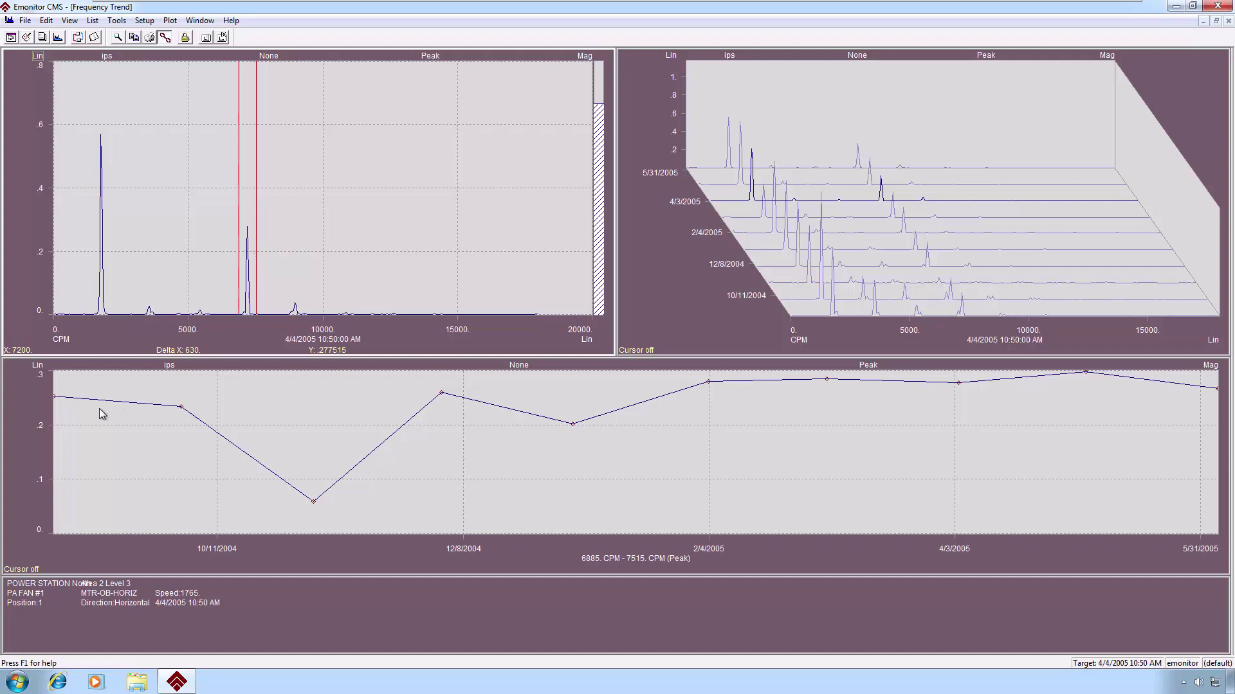
pyautogui.click(283, 498)
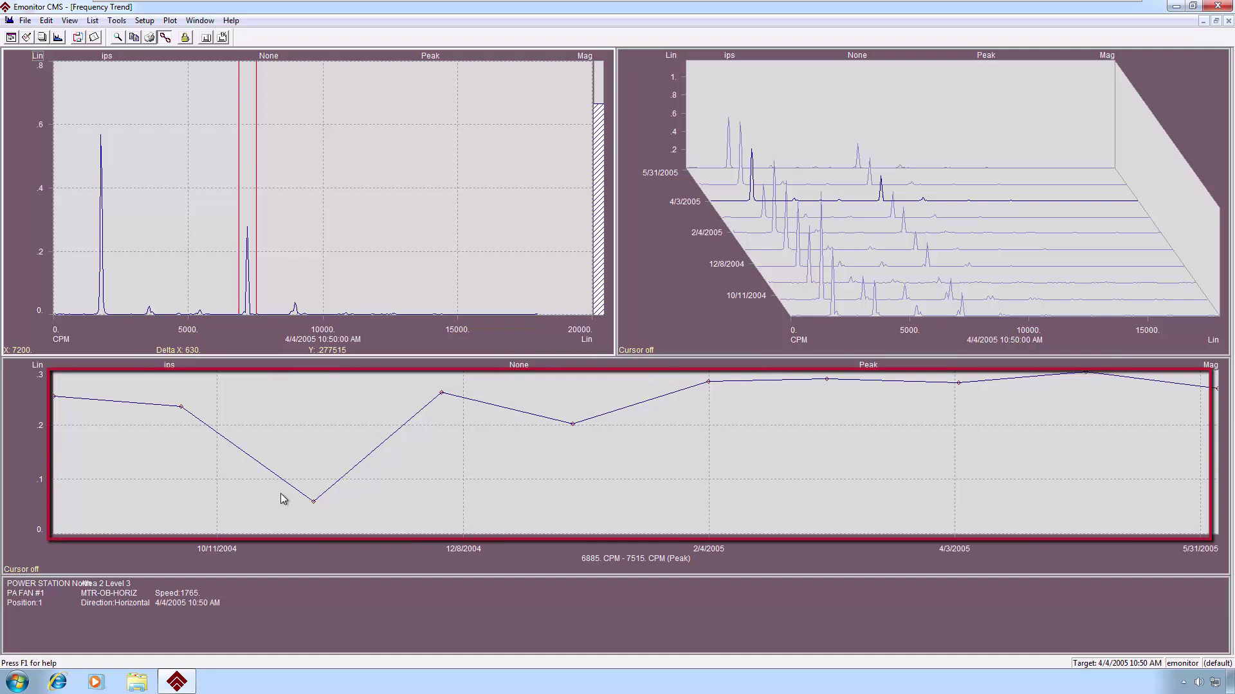
pyautogui.click(246, 241)
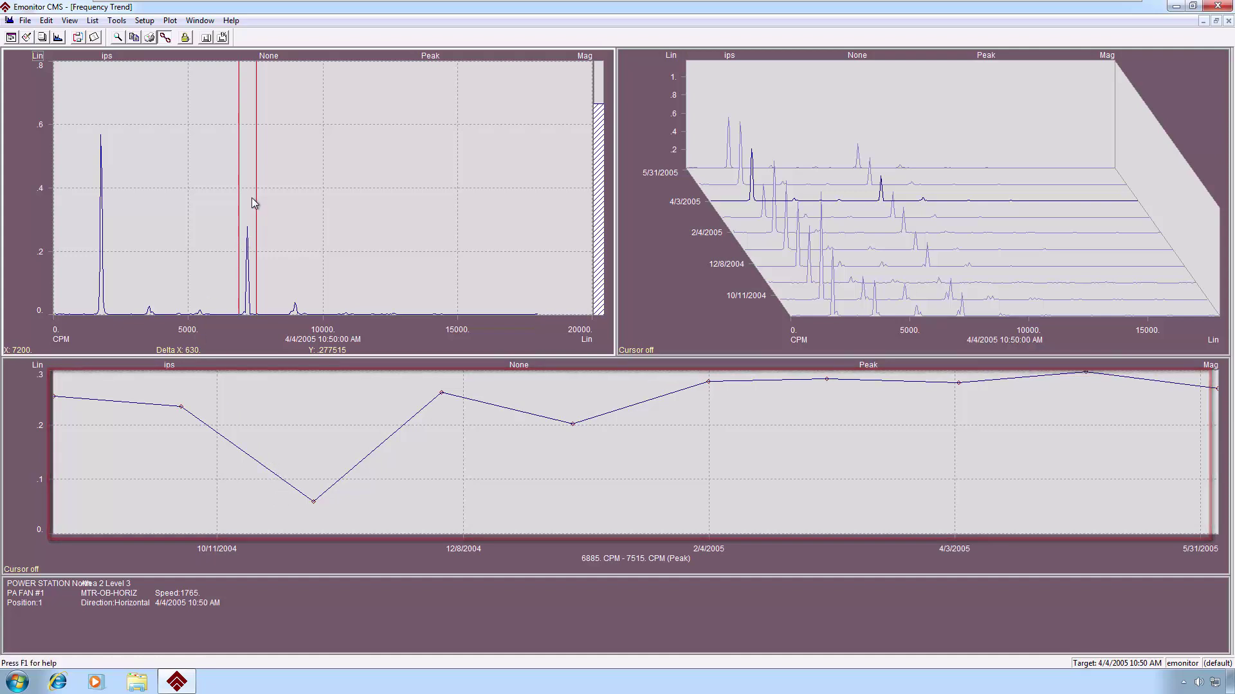
# Trend other frequencies by moving the band to 1620 CPM, back to 7065 CPM and up to 8685 CPM.
pyautogui.moveTo(245, 206); pyautogui.dragTo(94, 236)
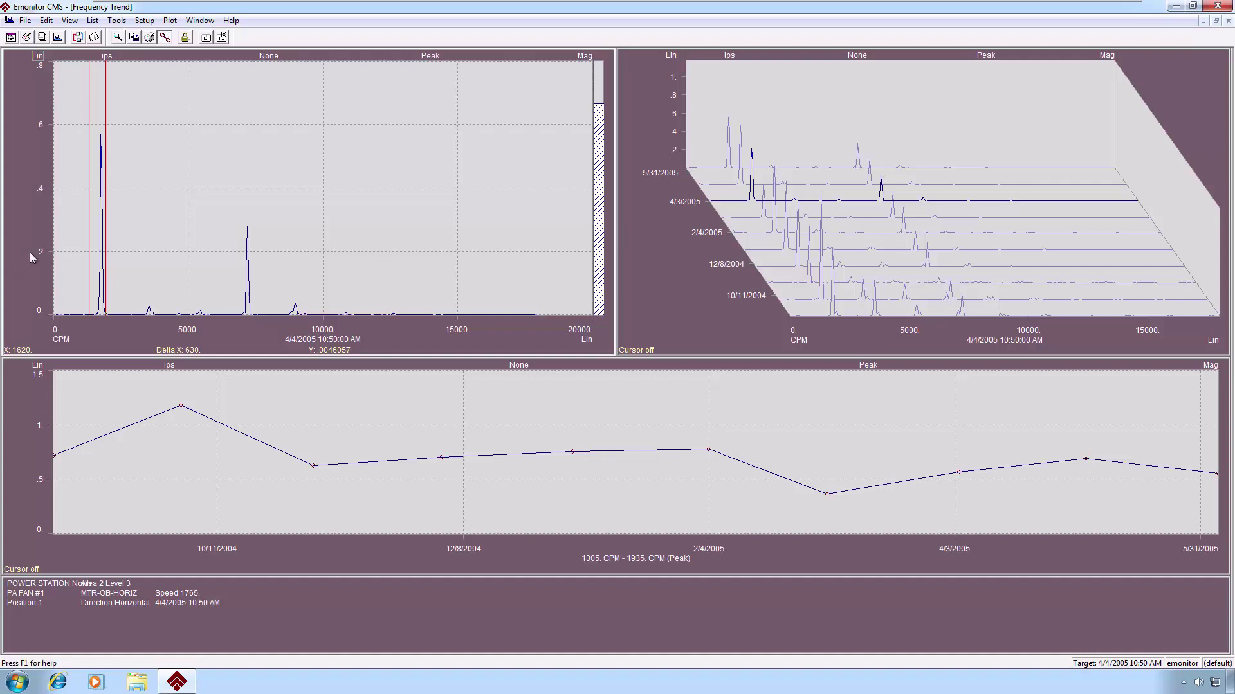
pyautogui.moveTo(99, 248); pyautogui.dragTo(245, 270)
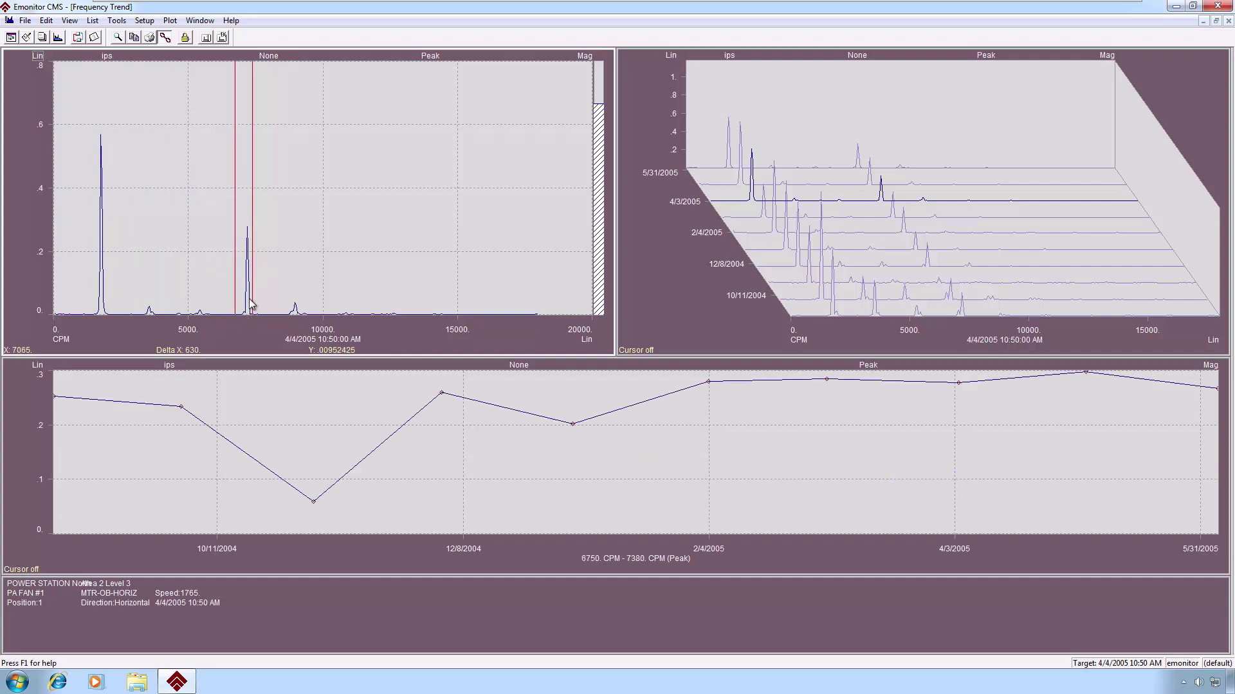
pyautogui.press('Right')
pyautogui.press('Right')
pyautogui.press('Right')
pyautogui.press('Right')
pyautogui.press('Right')
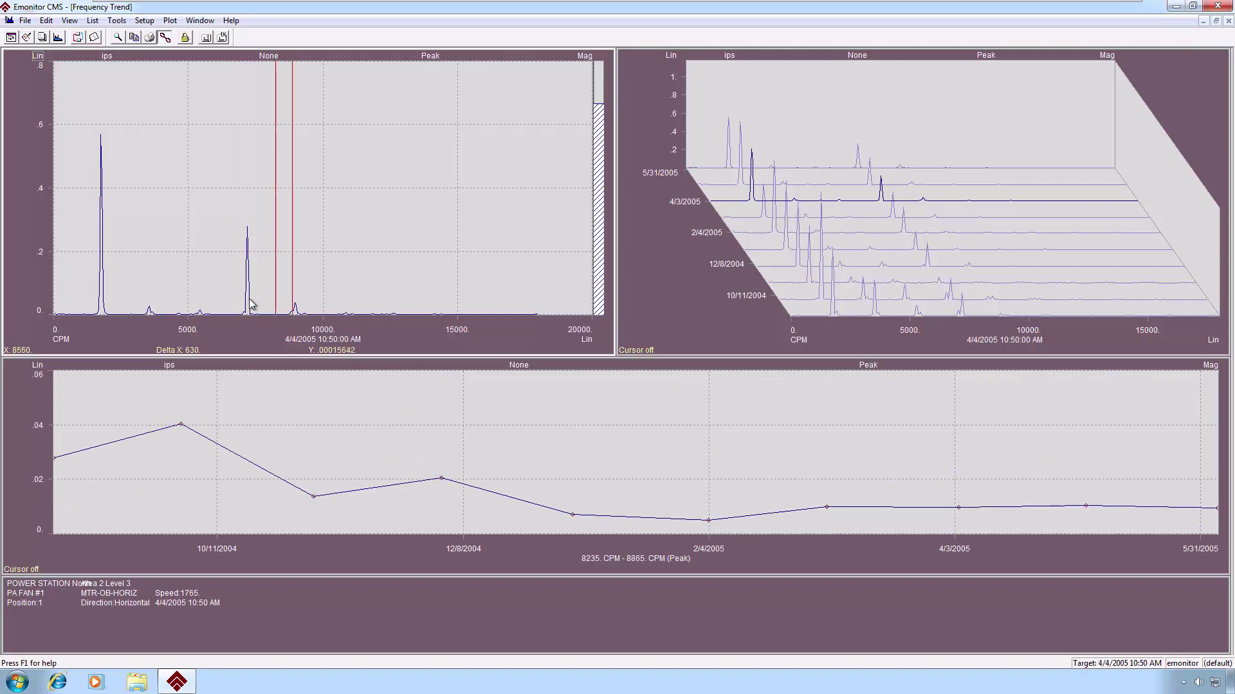
pyautogui.press('Right')
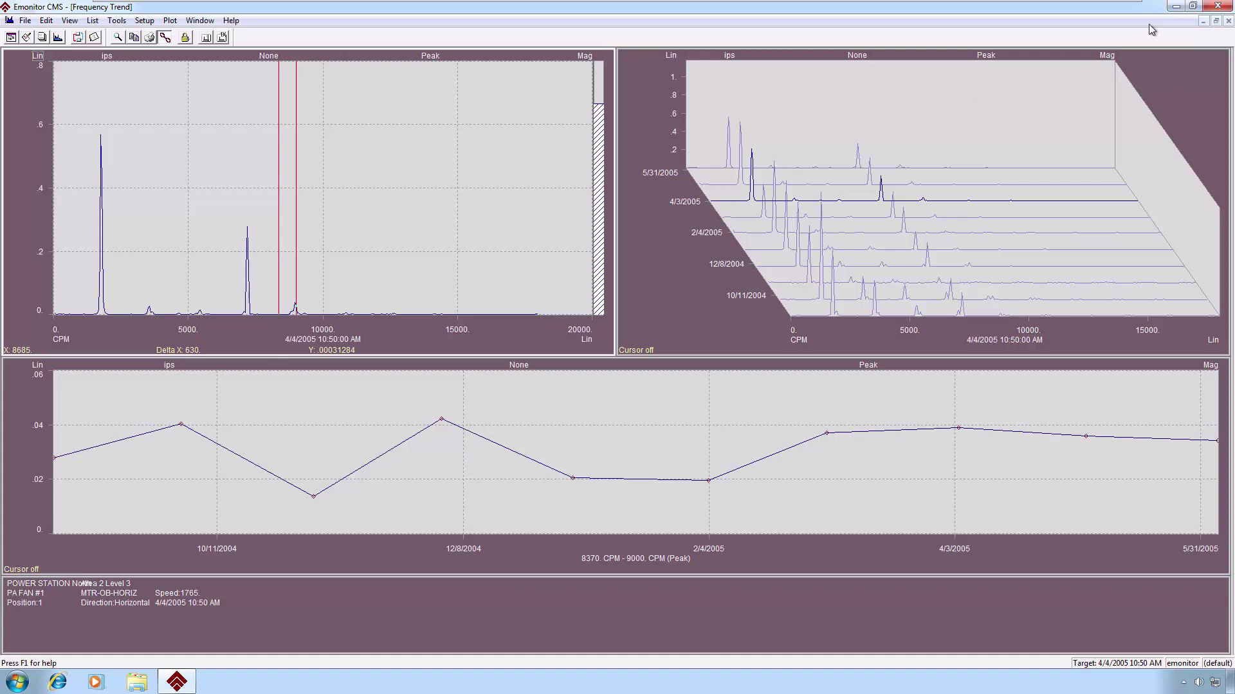
pyautogui.click(1228, 22)
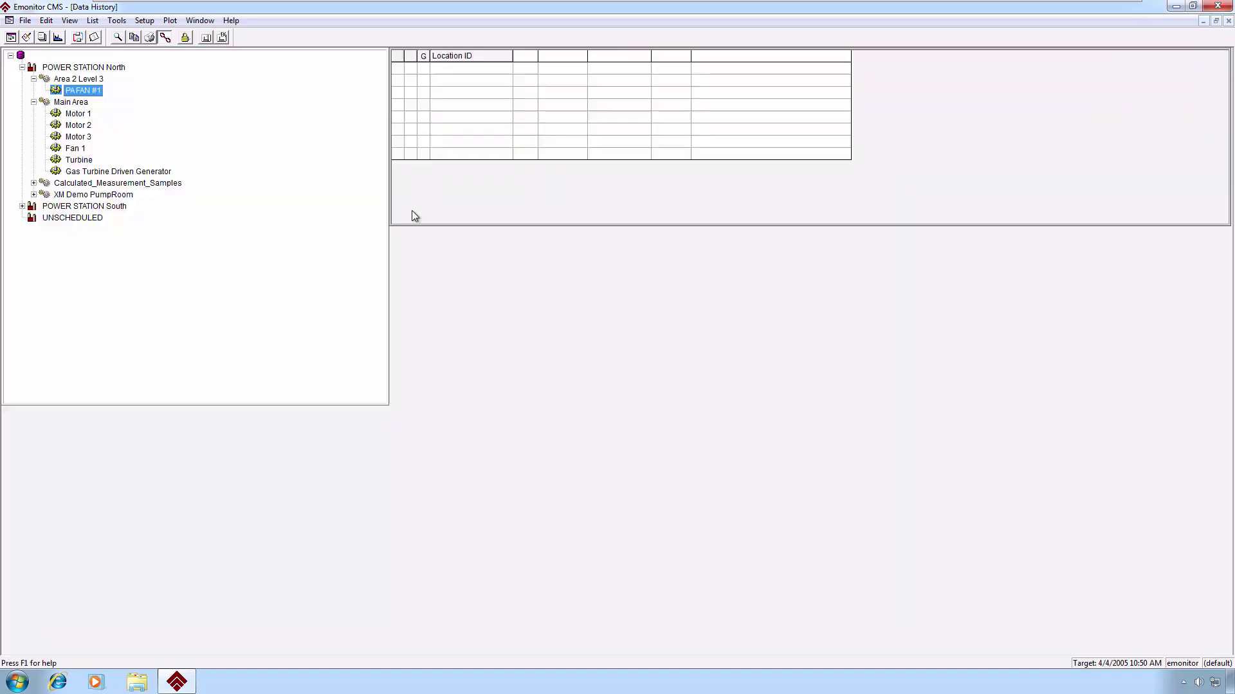
# Open the Orbit plot view for the Gas Turbine Driven Generator's Bearing 1 X time waveform.
pyautogui.click(58, 37)
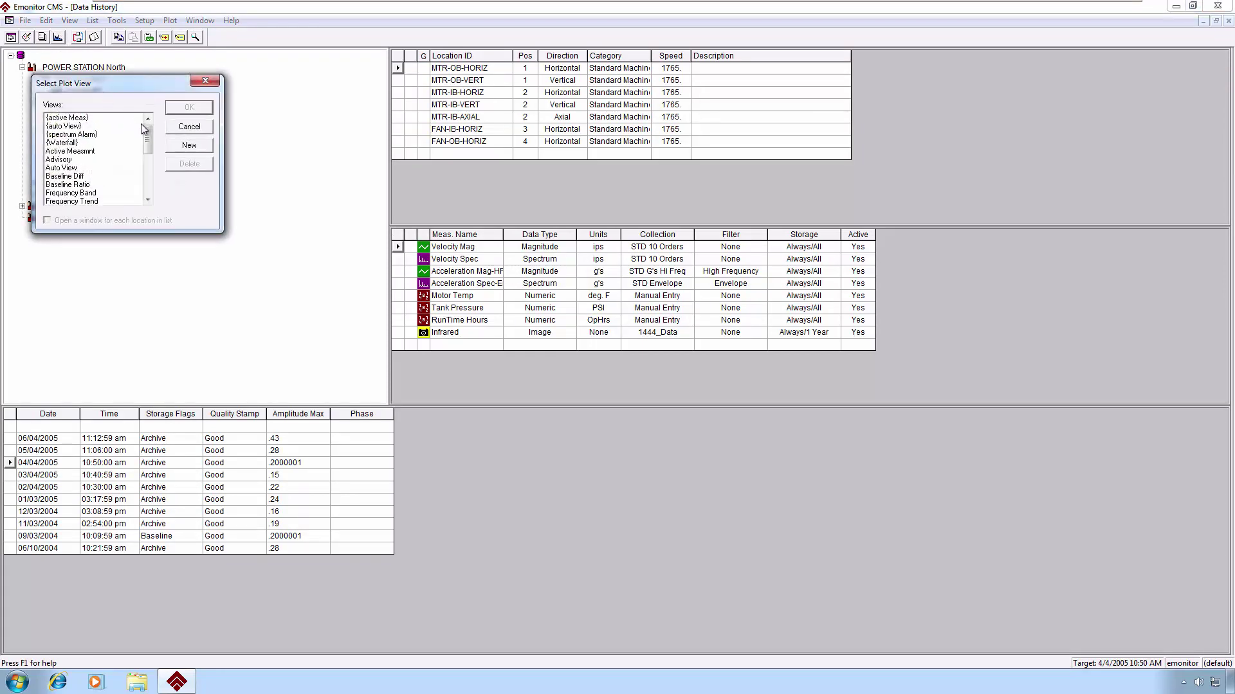
pyautogui.click(139, 127)
pyautogui.click(138, 159)
pyautogui.scroll(-4, 149, 174)
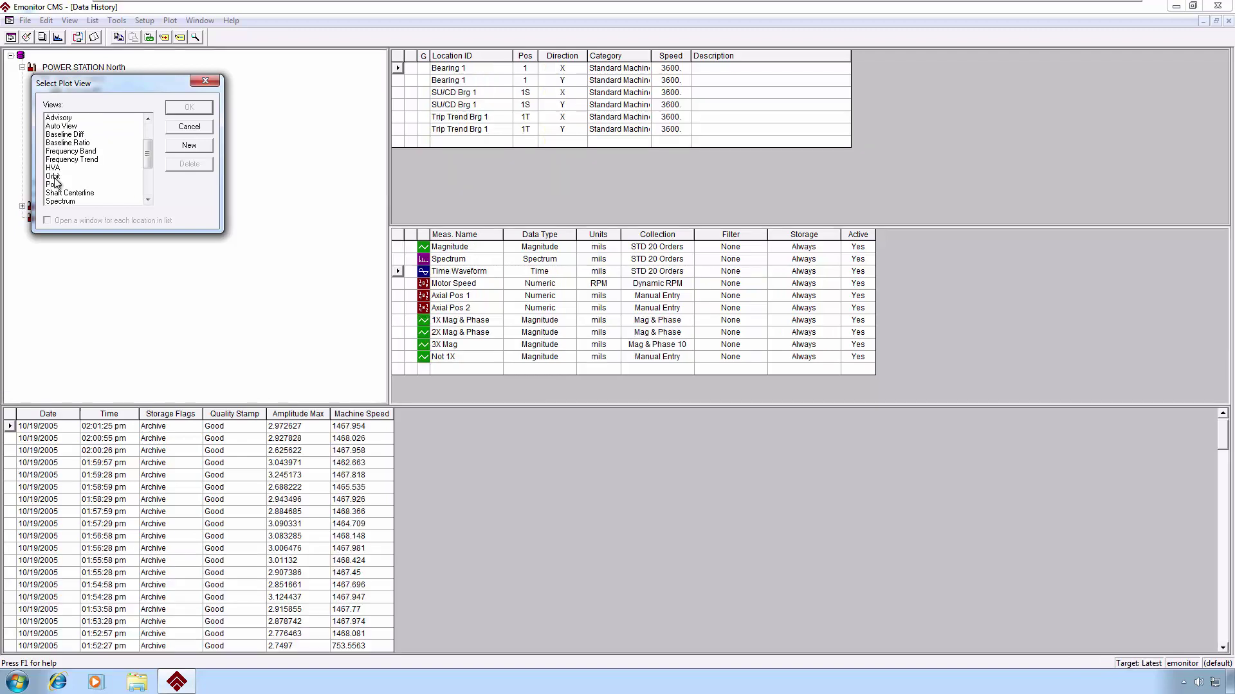
pyautogui.click(57, 176)
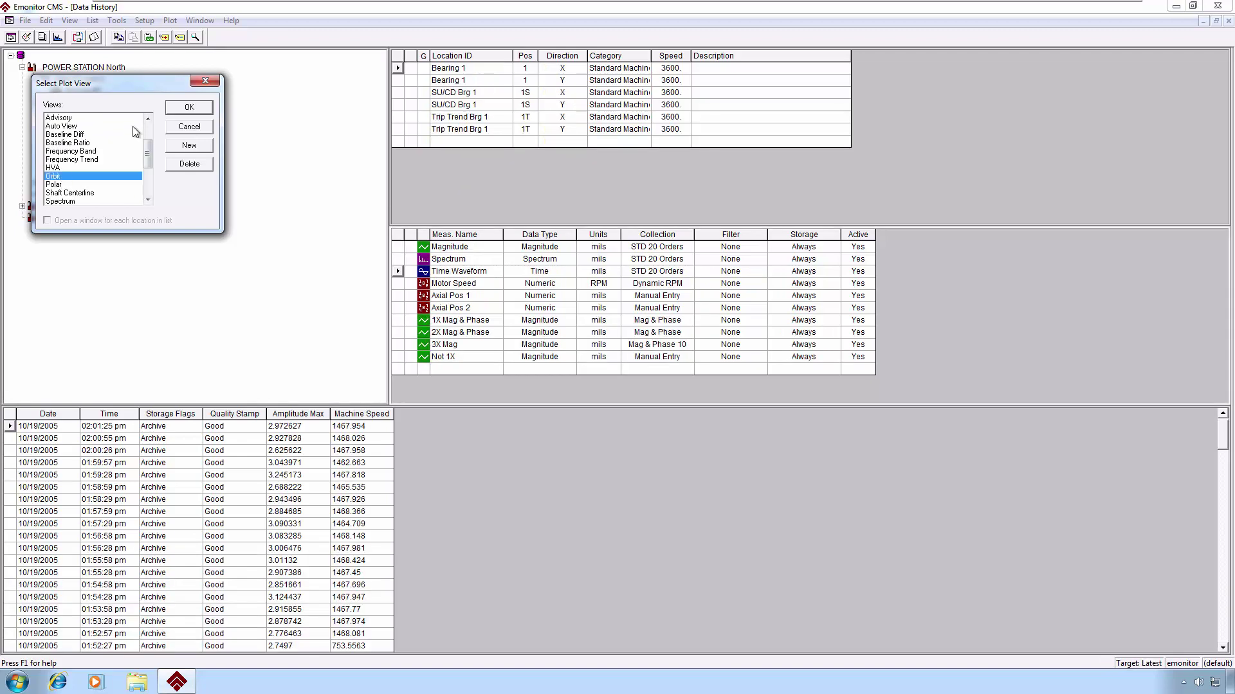
pyautogui.click(183, 109)
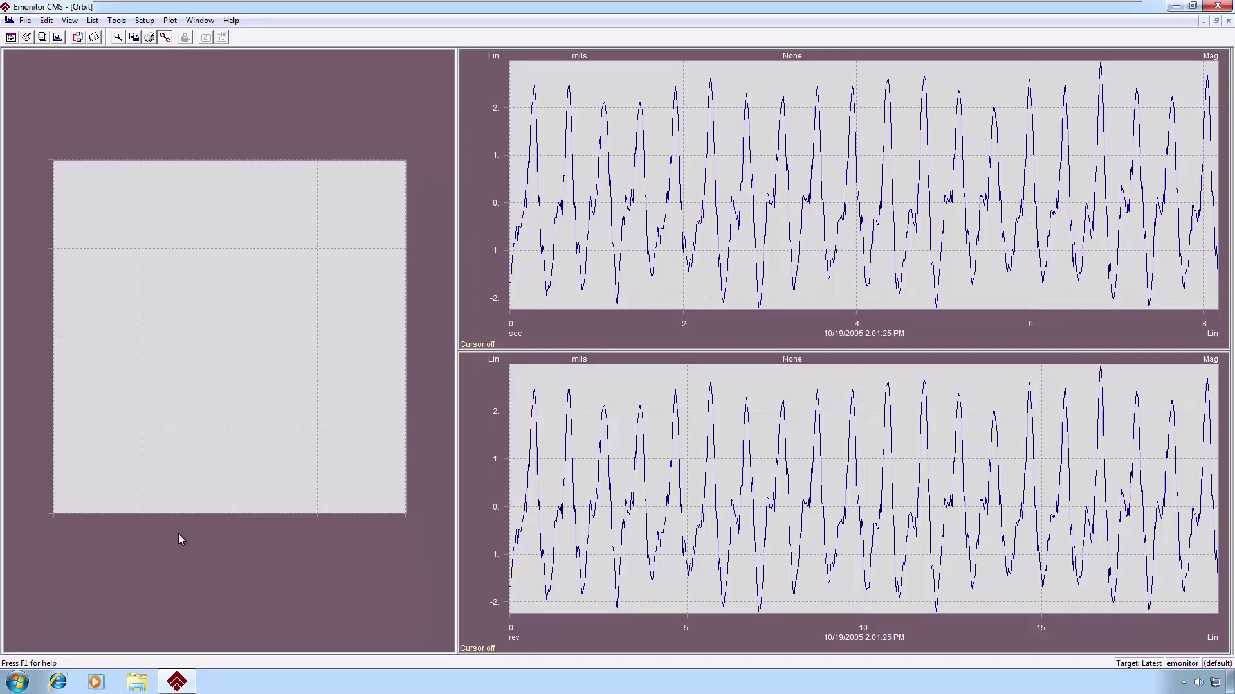
# Set the orbit's X axis target to the current measurement and its Y axis target to the same machine and position with direction Y.
pyautogui.doubleClick(272, 522)
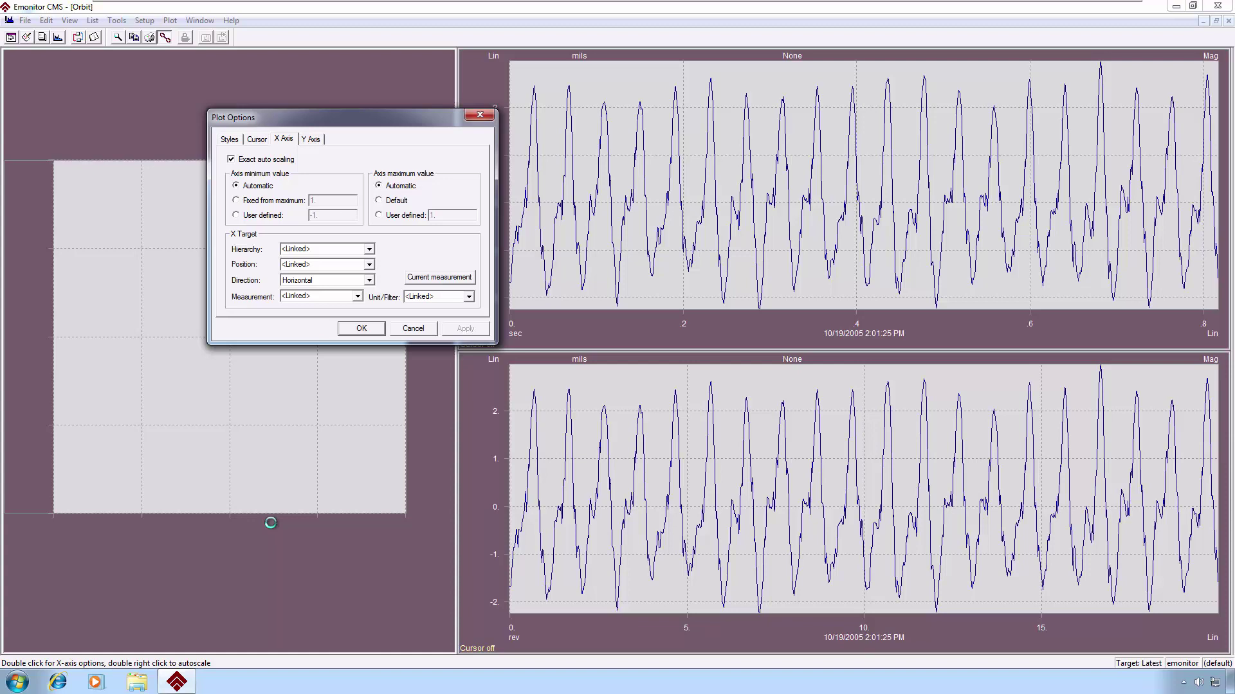
pyautogui.click(464, 279)
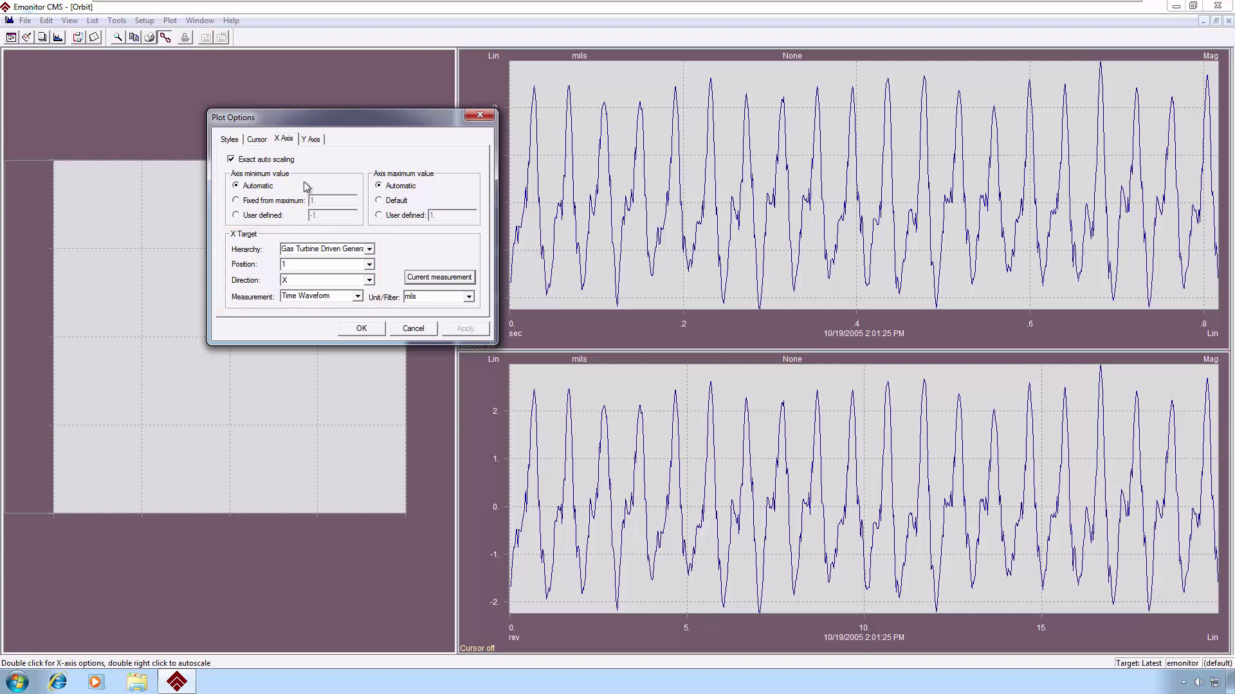
pyautogui.click(315, 138)
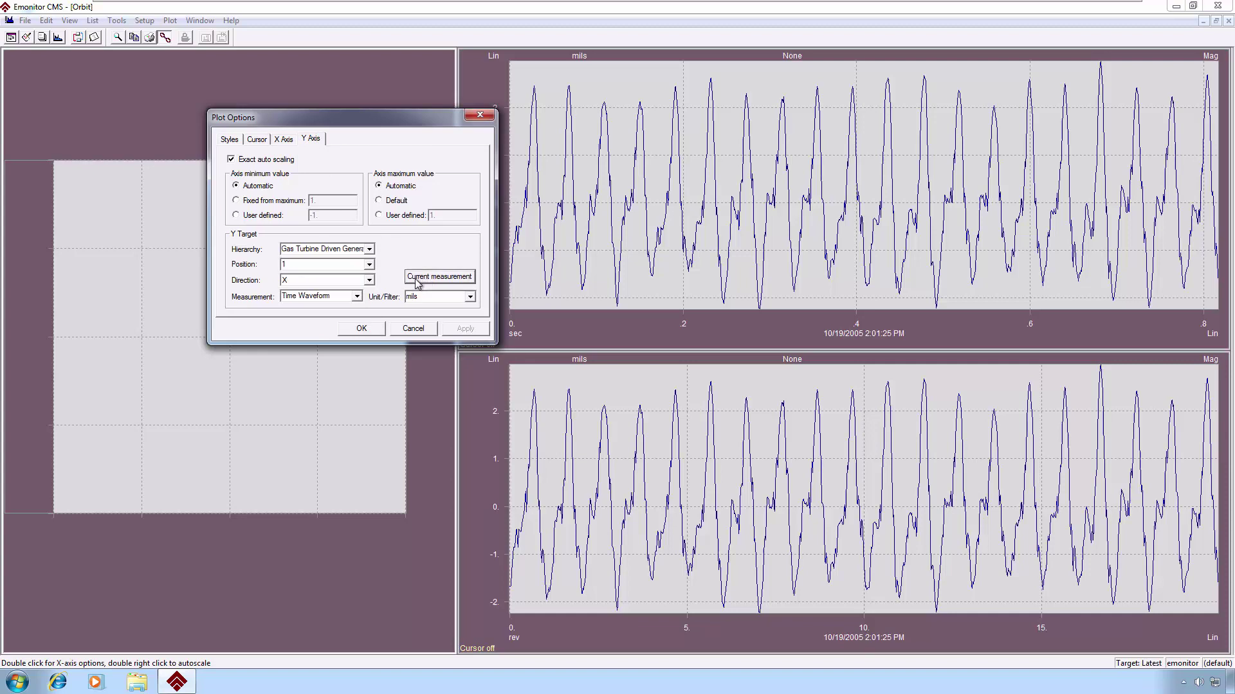
pyautogui.click(371, 283)
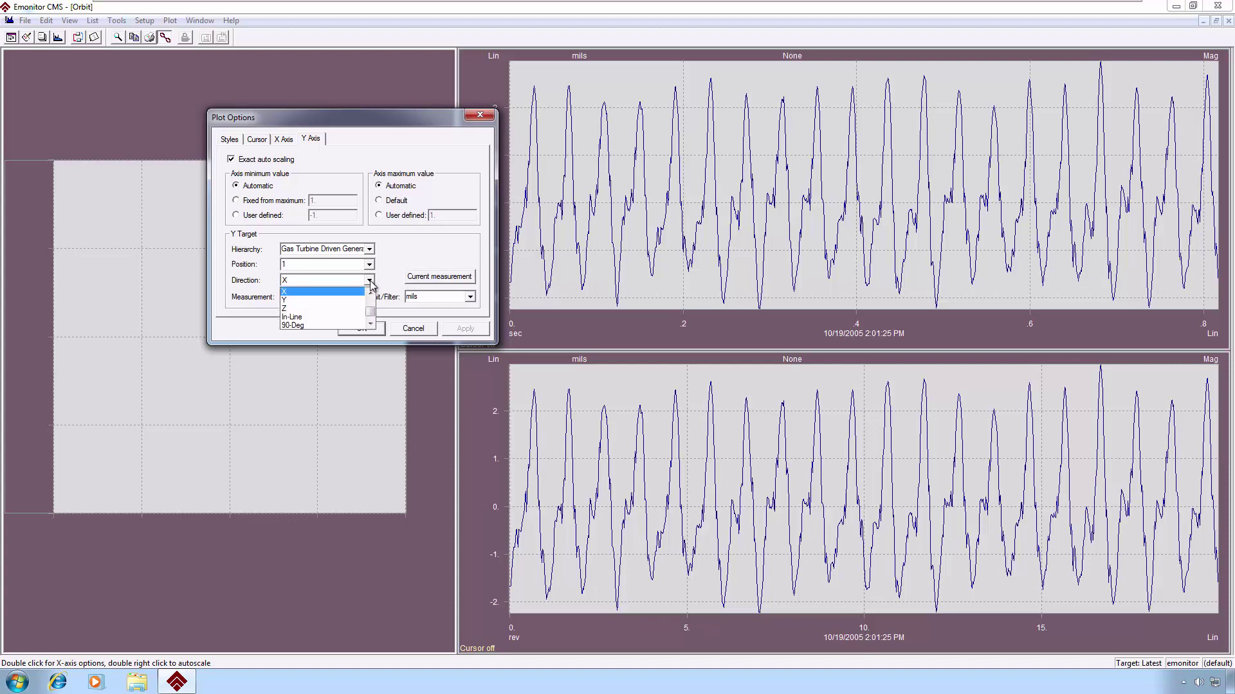
pyautogui.click(317, 300)
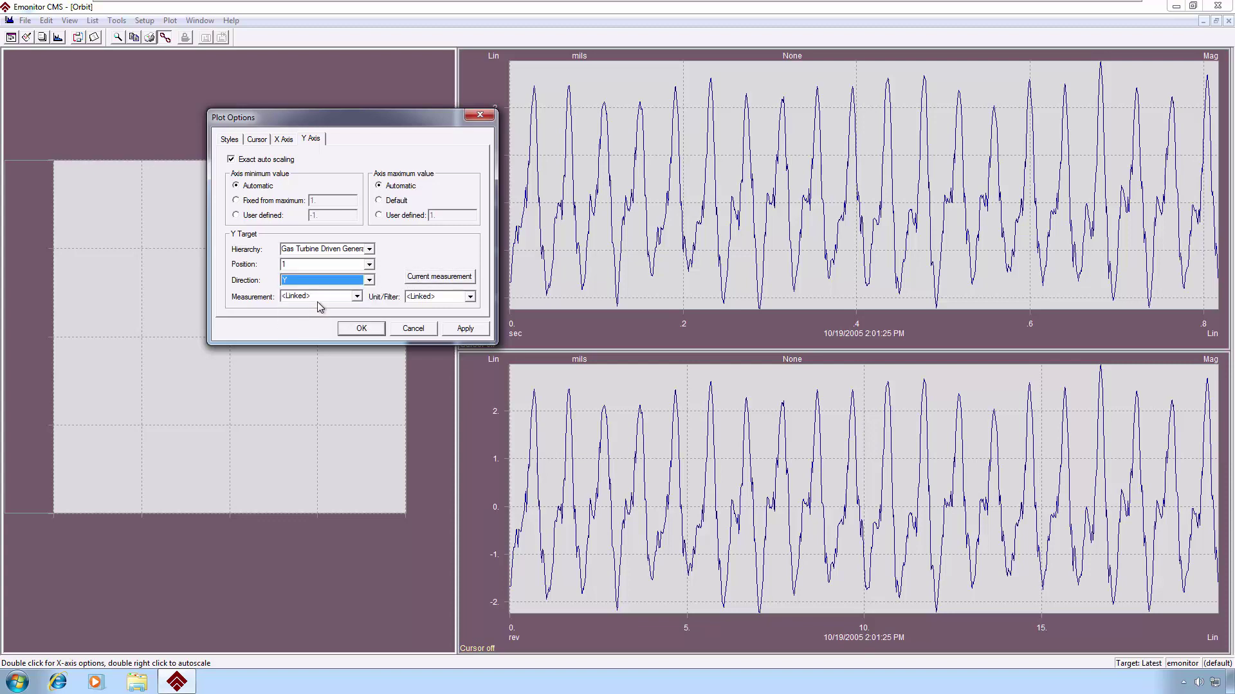
pyautogui.click(465, 329)
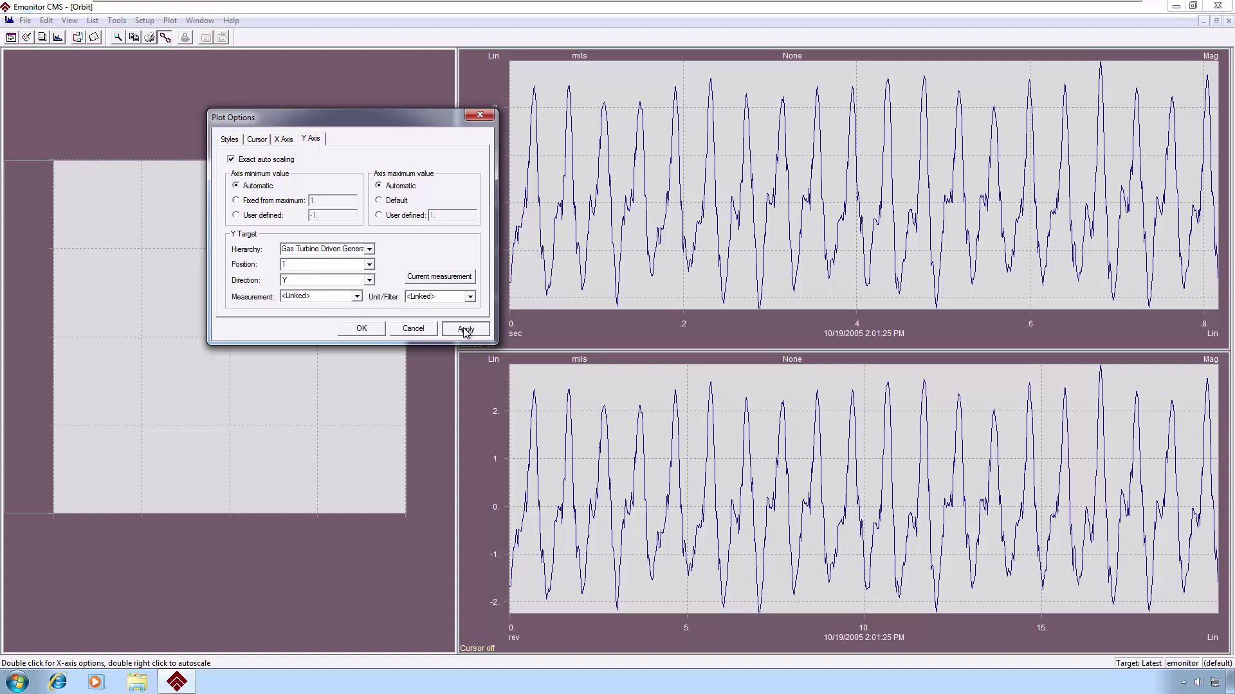
pyautogui.click(359, 329)
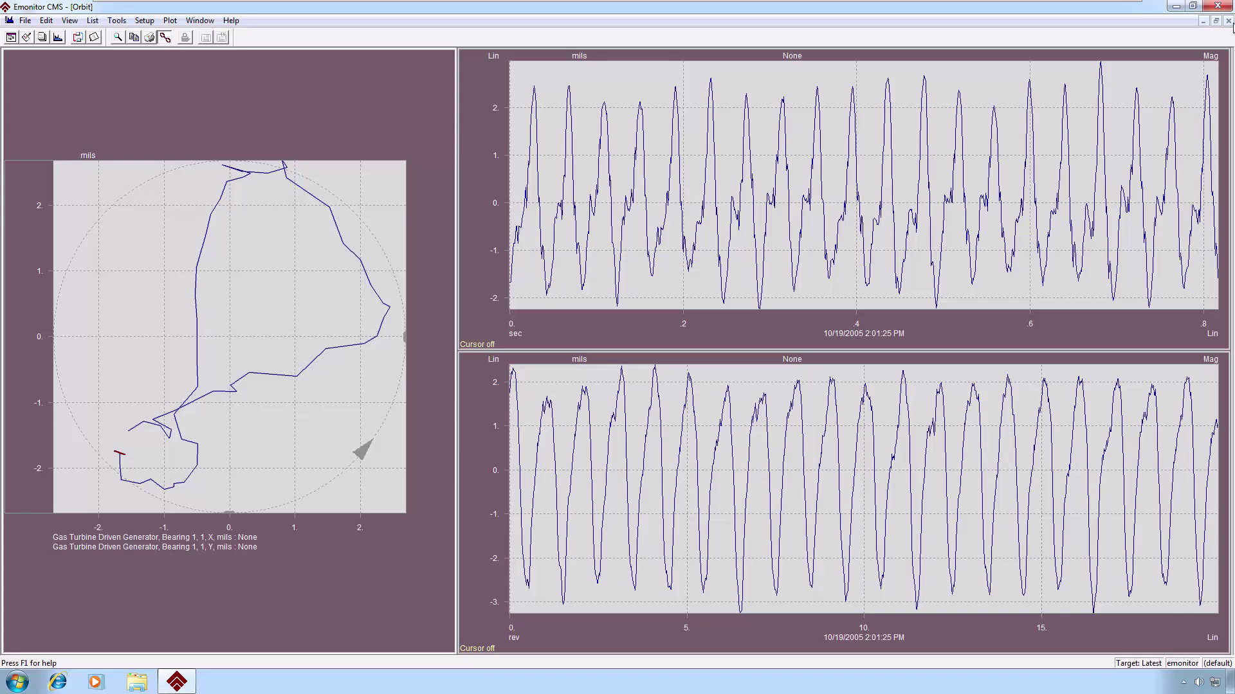
pyautogui.click(1229, 22)
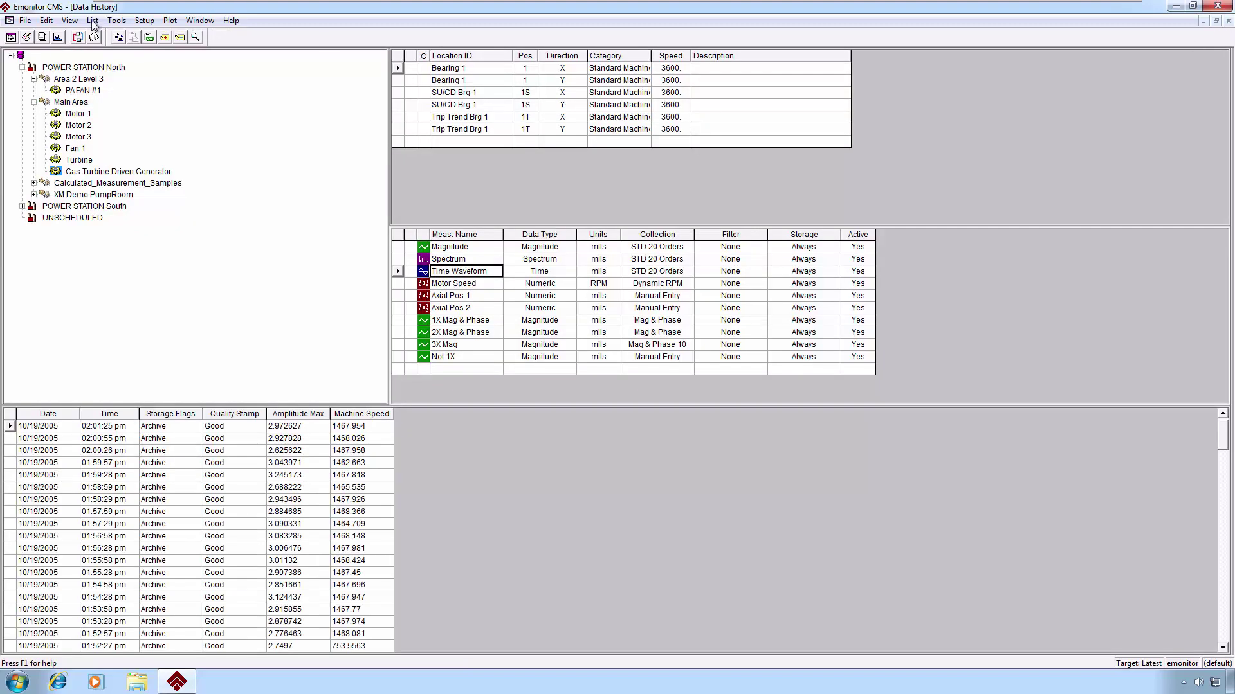
pyautogui.click(58, 37)
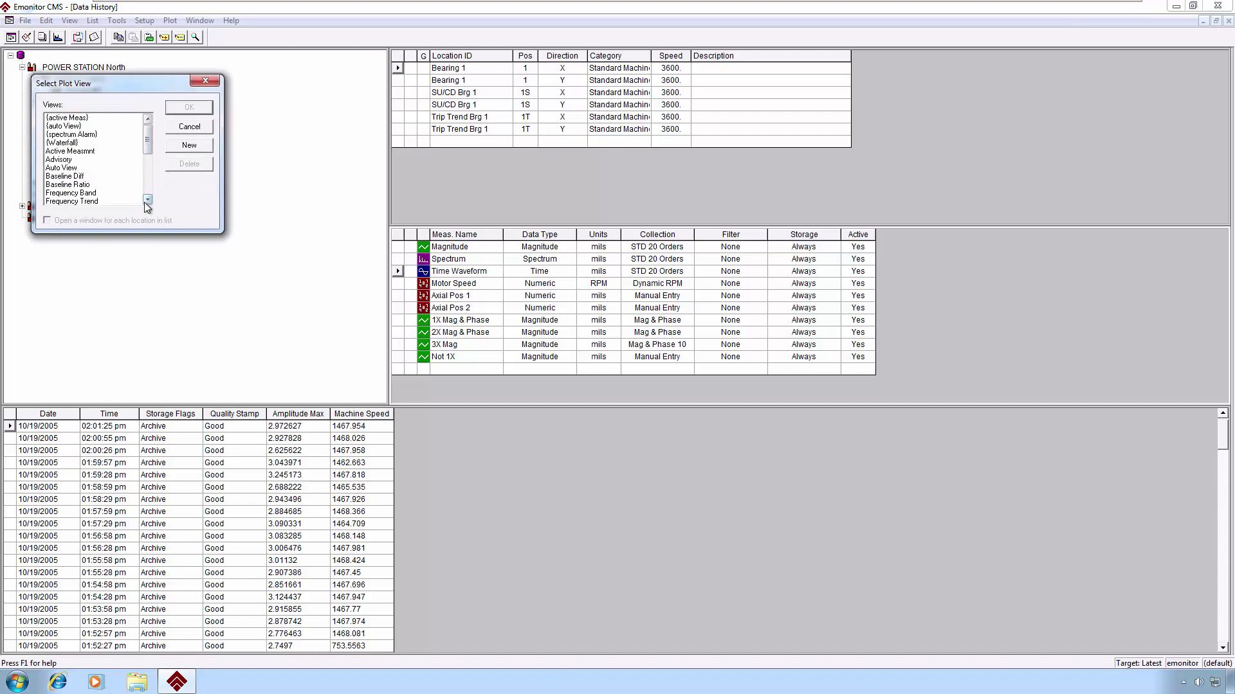
pyautogui.click(148, 200)
pyautogui.click(147, 199)
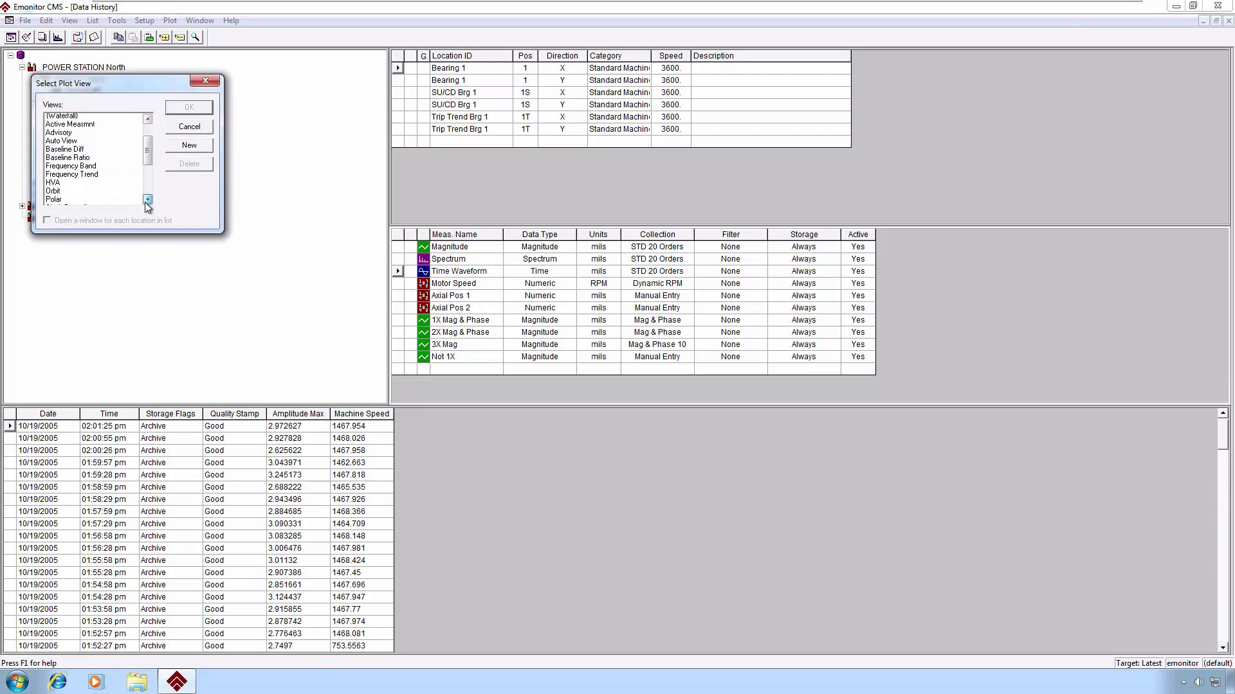
pyautogui.scroll(-2, 96, 168)
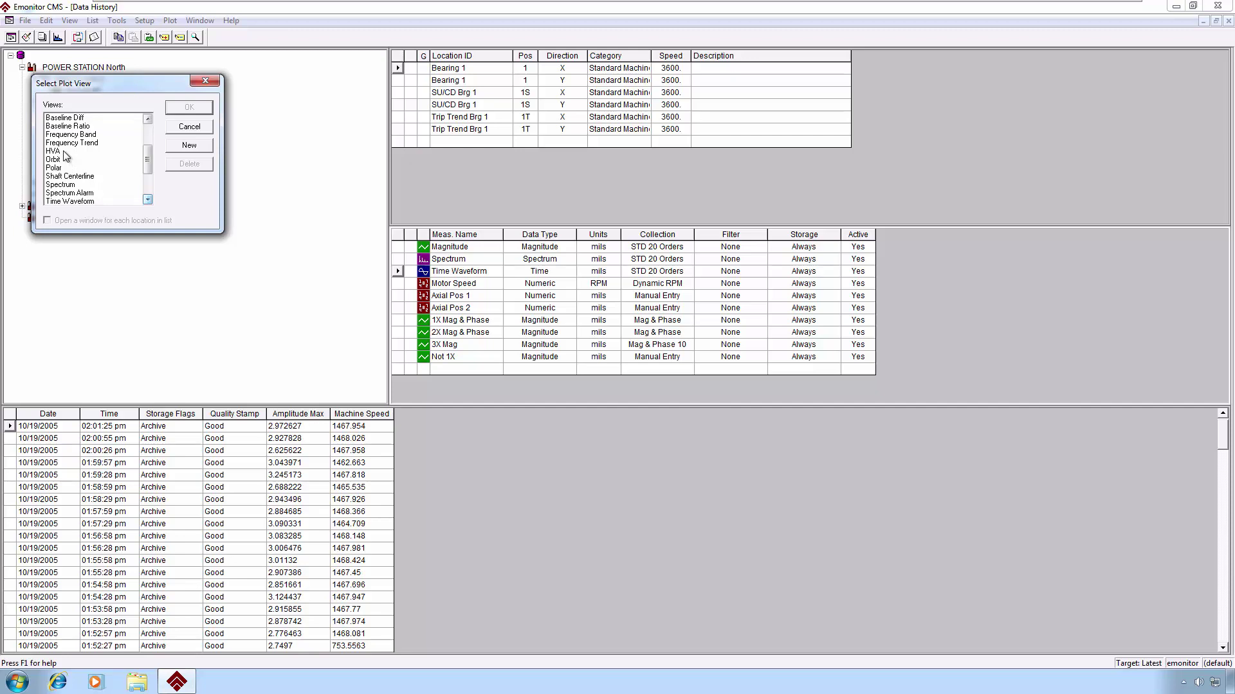
pyautogui.click(64, 152)
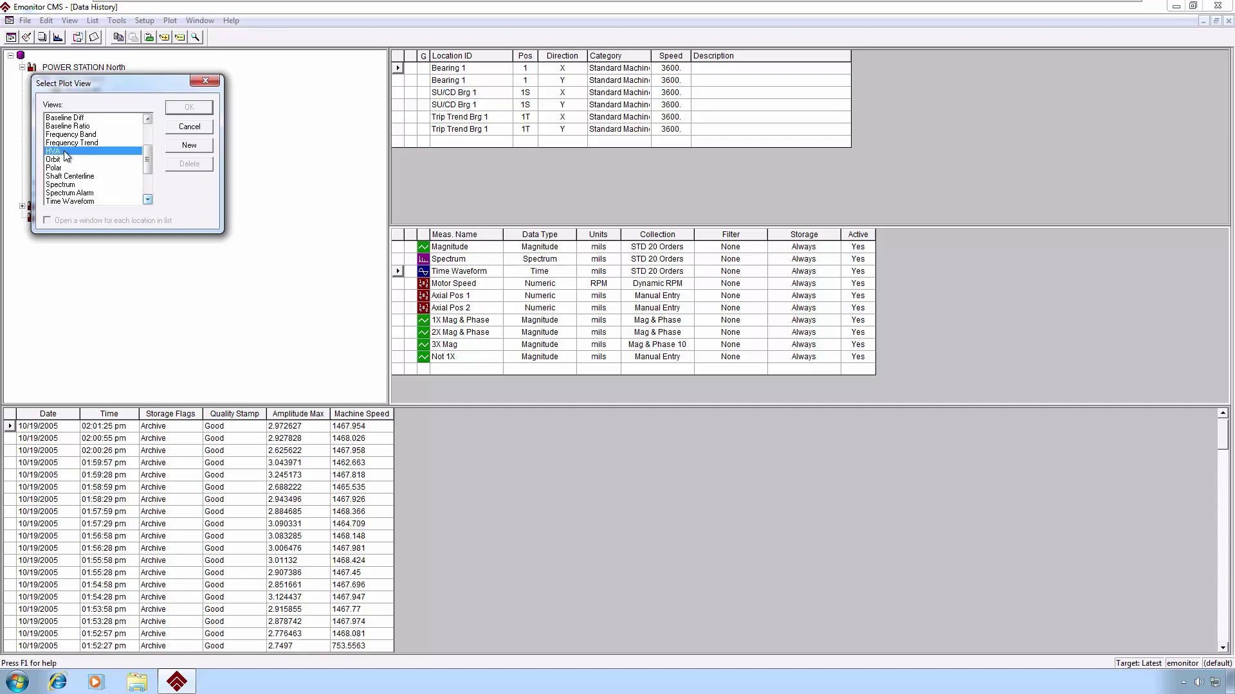
pyautogui.click(203, 129)
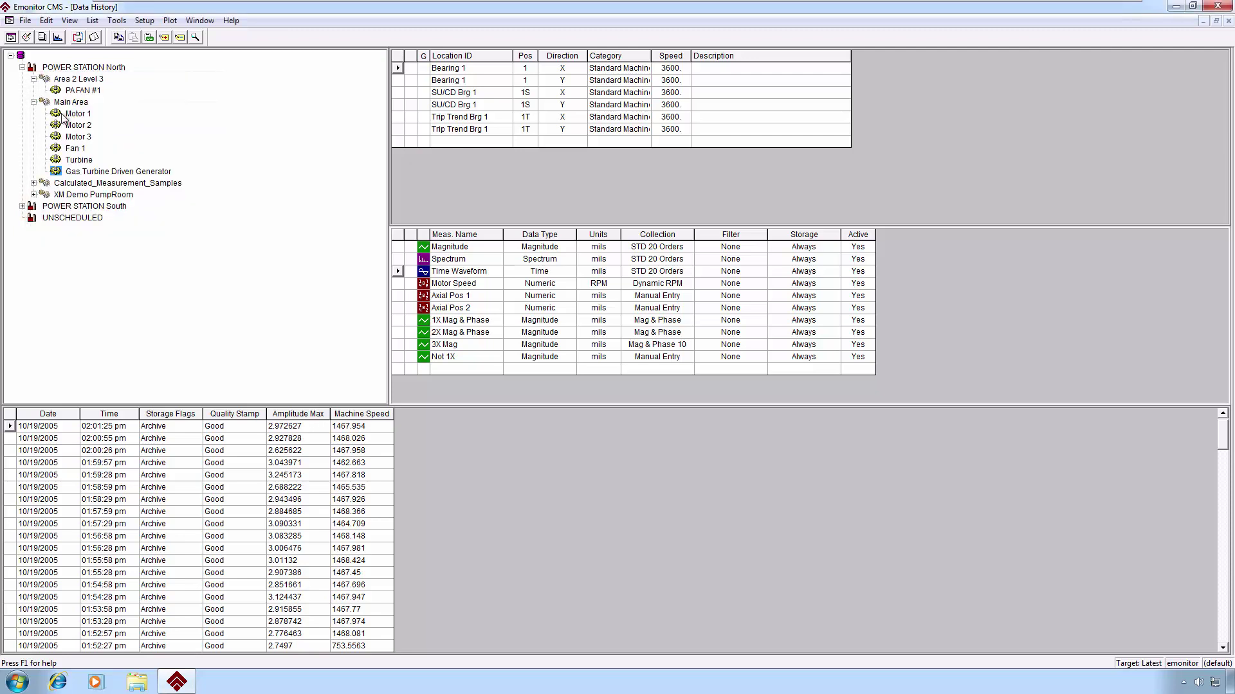
# Display the HVA plot view for PA FAN #1 and return to the data history.
pyautogui.click(75, 91)
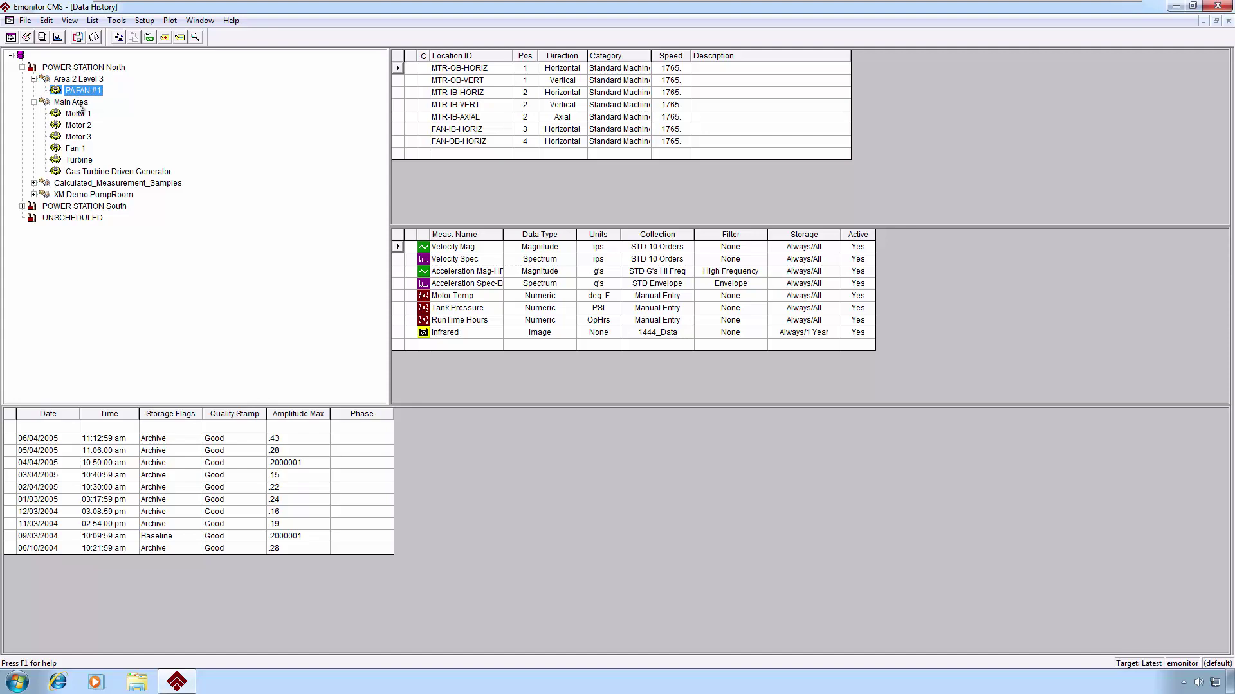
pyautogui.click(58, 37)
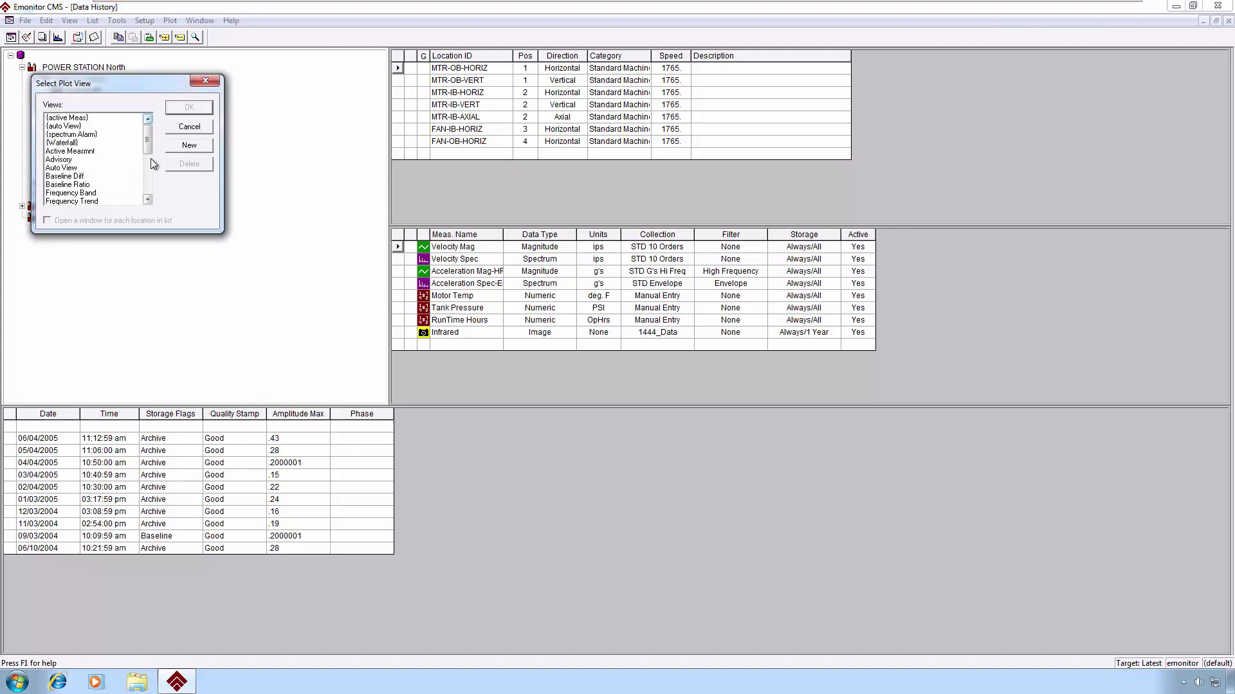
pyautogui.scroll(-5, 151, 168)
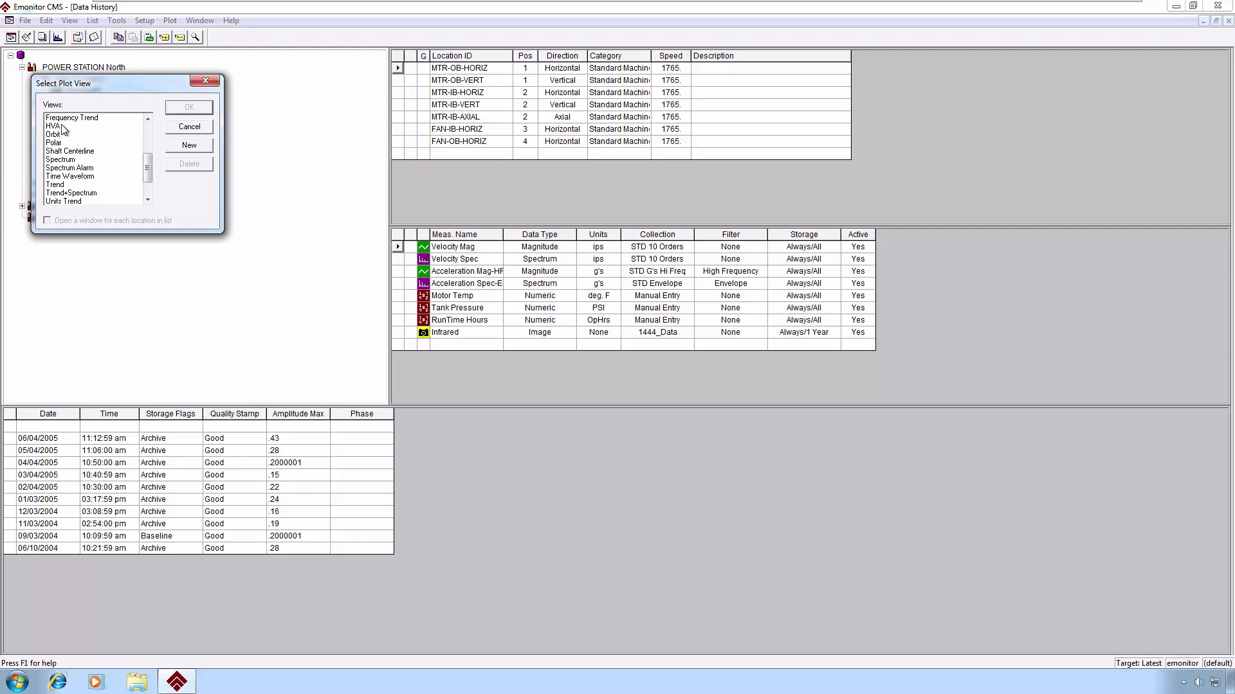
pyautogui.click(64, 127)
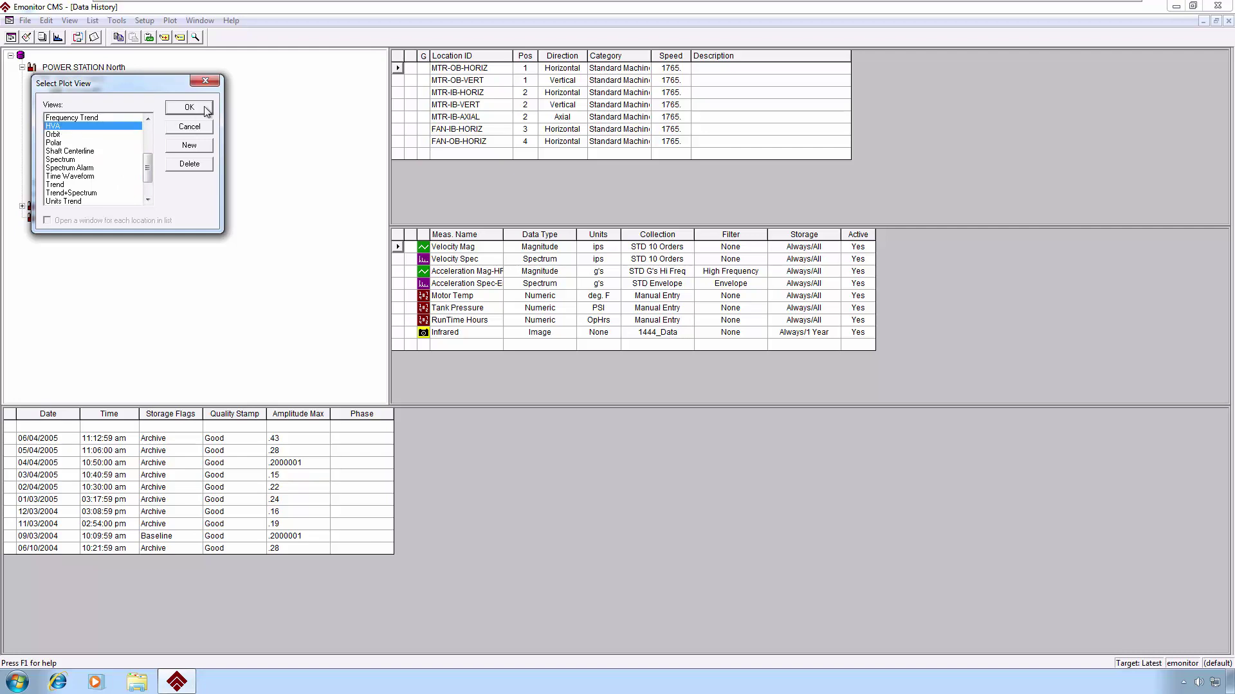
pyautogui.click(205, 109)
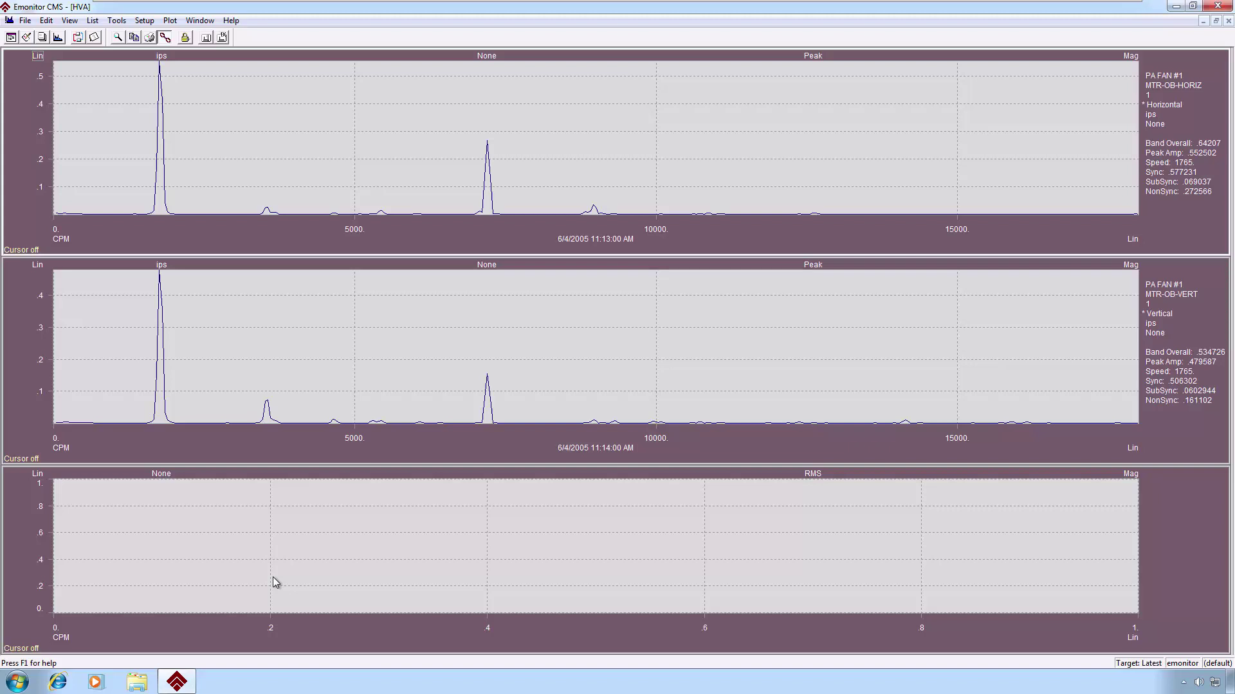
pyautogui.click(1227, 22)
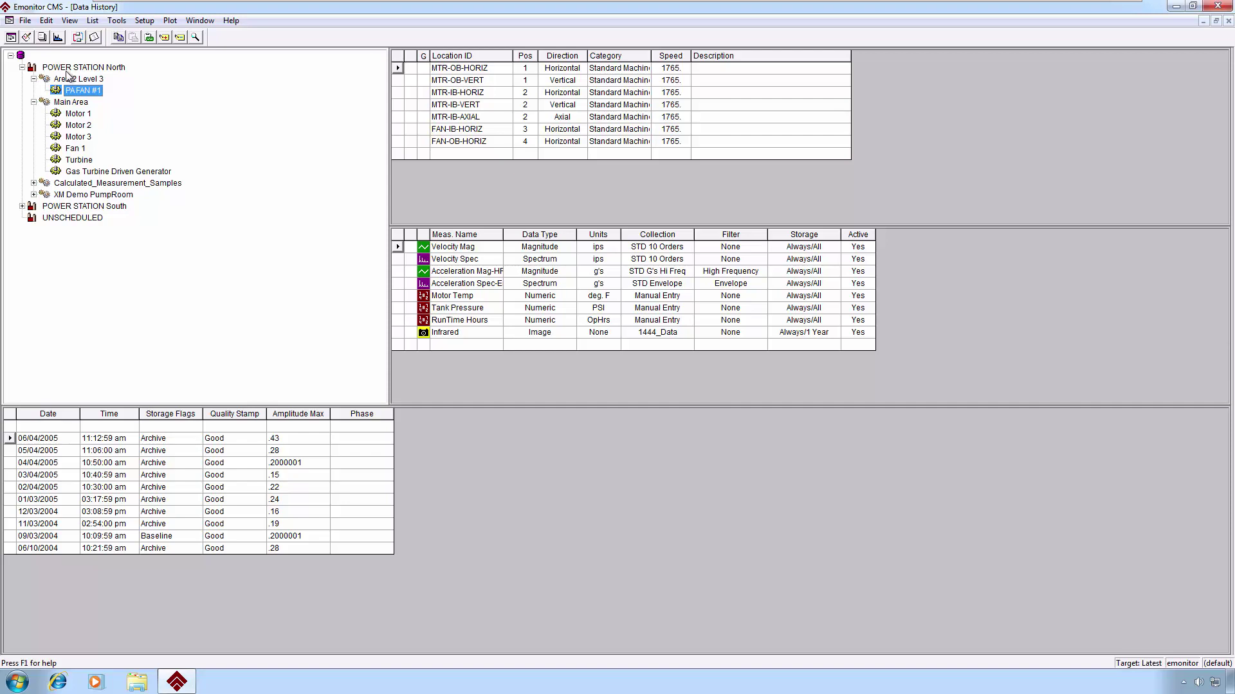
# Open the Baseline Diff plot view for PA FAN #1's MTR-OB-HORIZ location.
pyautogui.click(58, 39)
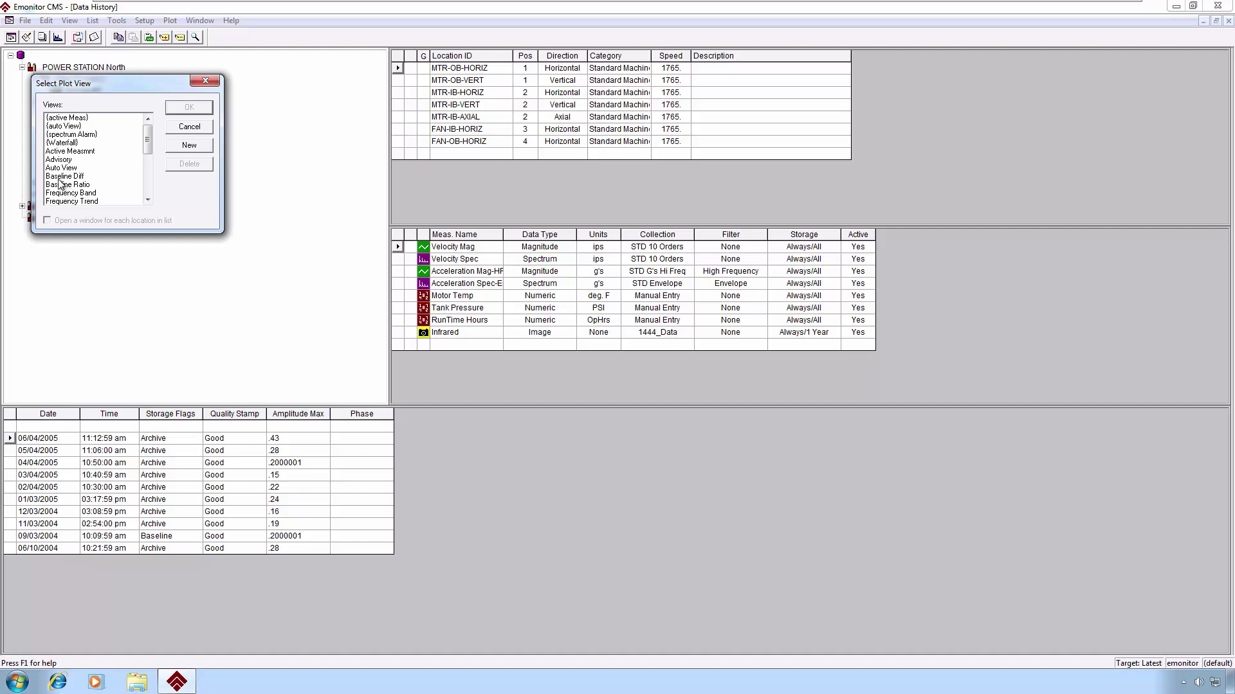
pyautogui.click(61, 177)
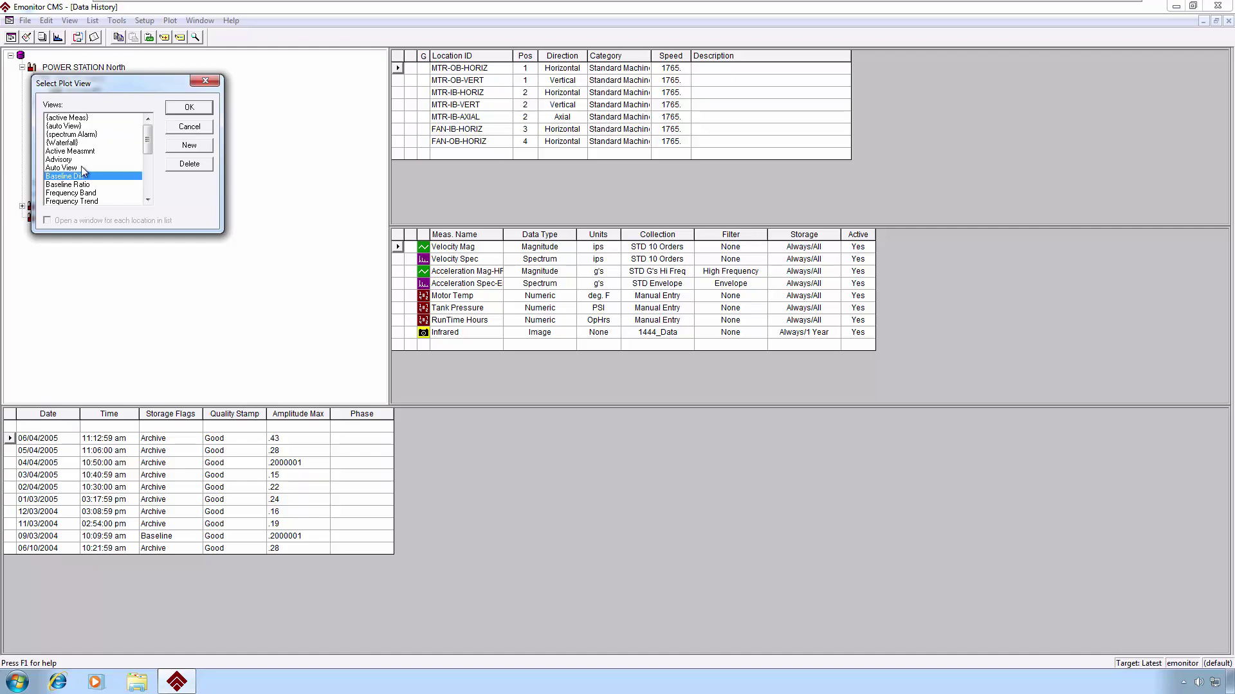
pyautogui.click(198, 107)
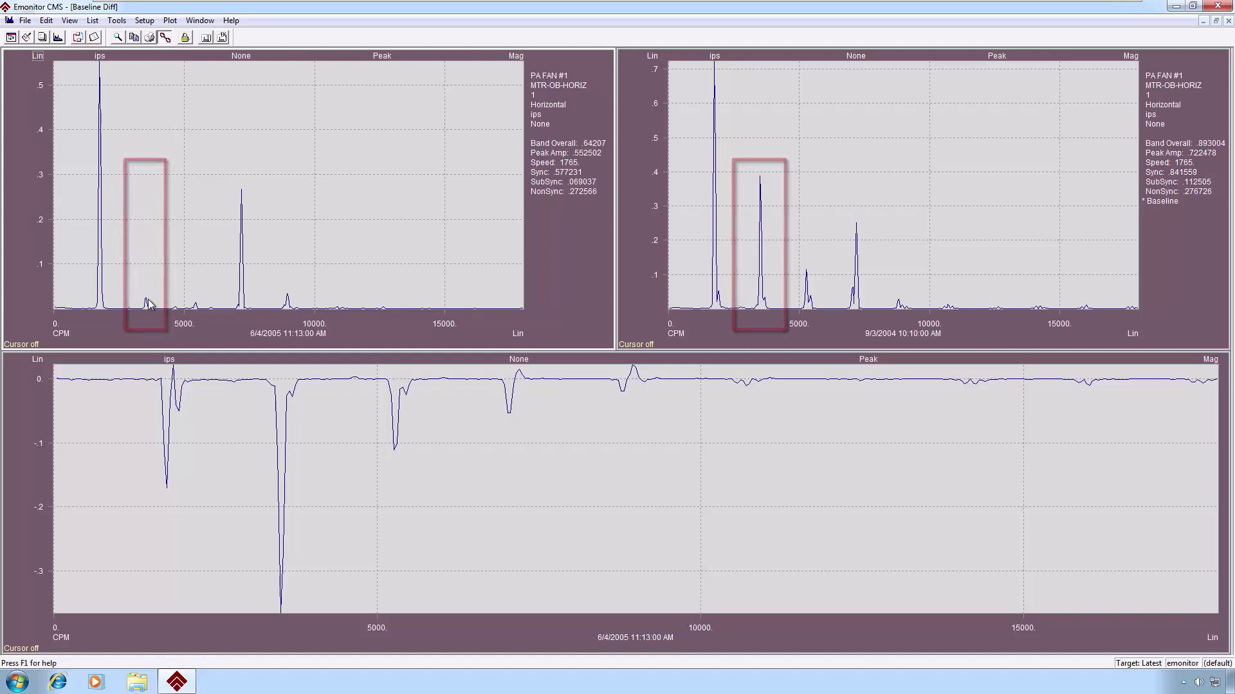
# Place the cursor on the 3555 CPM peak in the baseline spectrum and in the current spectrum.
pyautogui.click(762, 310)
pyautogui.click(762, 297)
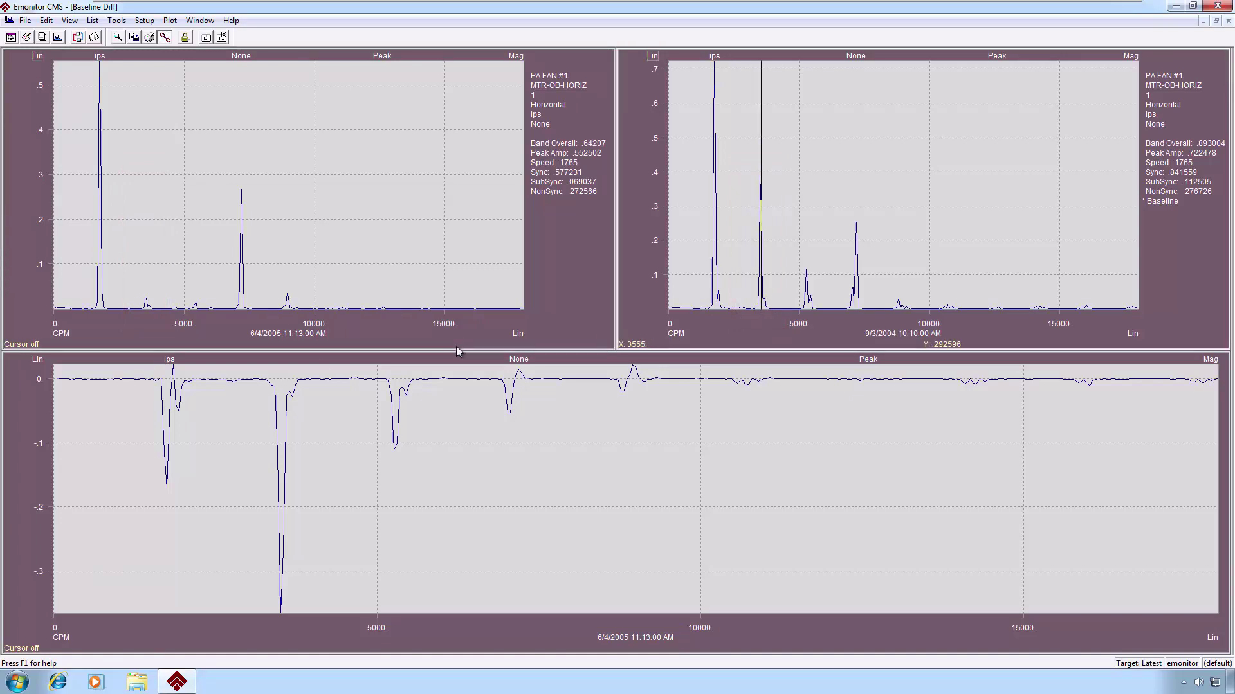
pyautogui.click(147, 299)
pyautogui.click(148, 299)
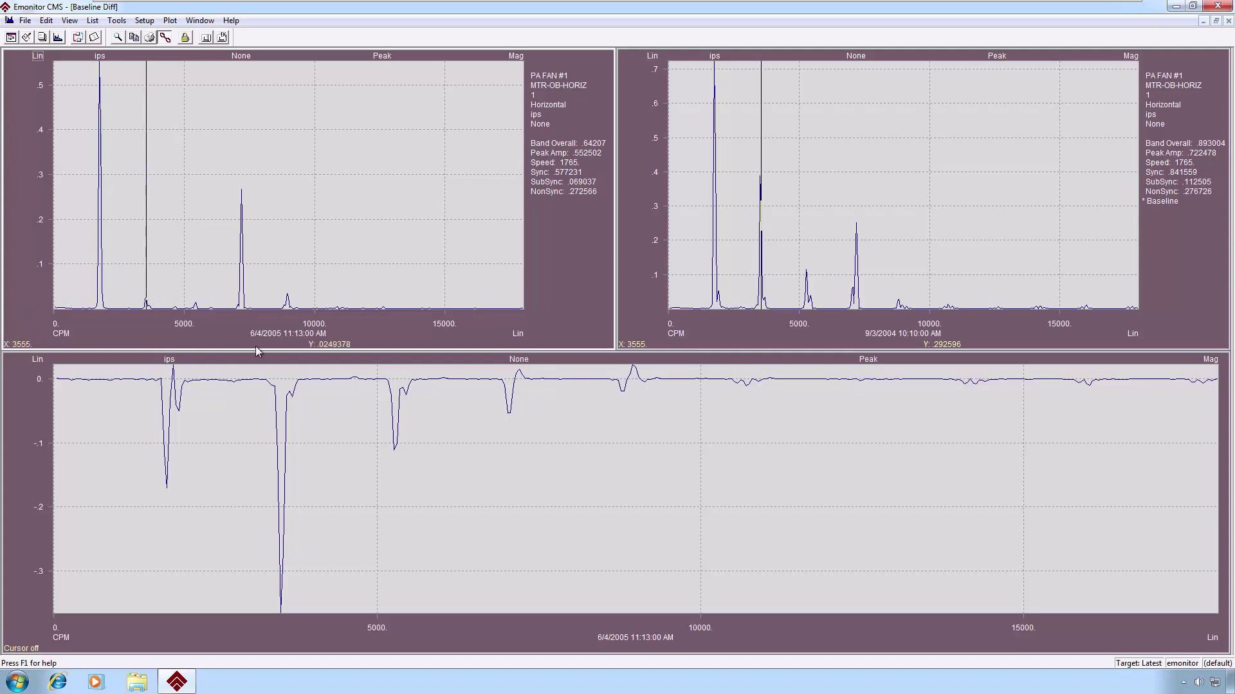
# Read the difference plot with the cursor at 3510 CPM and at the small peak at 8955 CPM, and close the view.
pyautogui.click(286, 426)
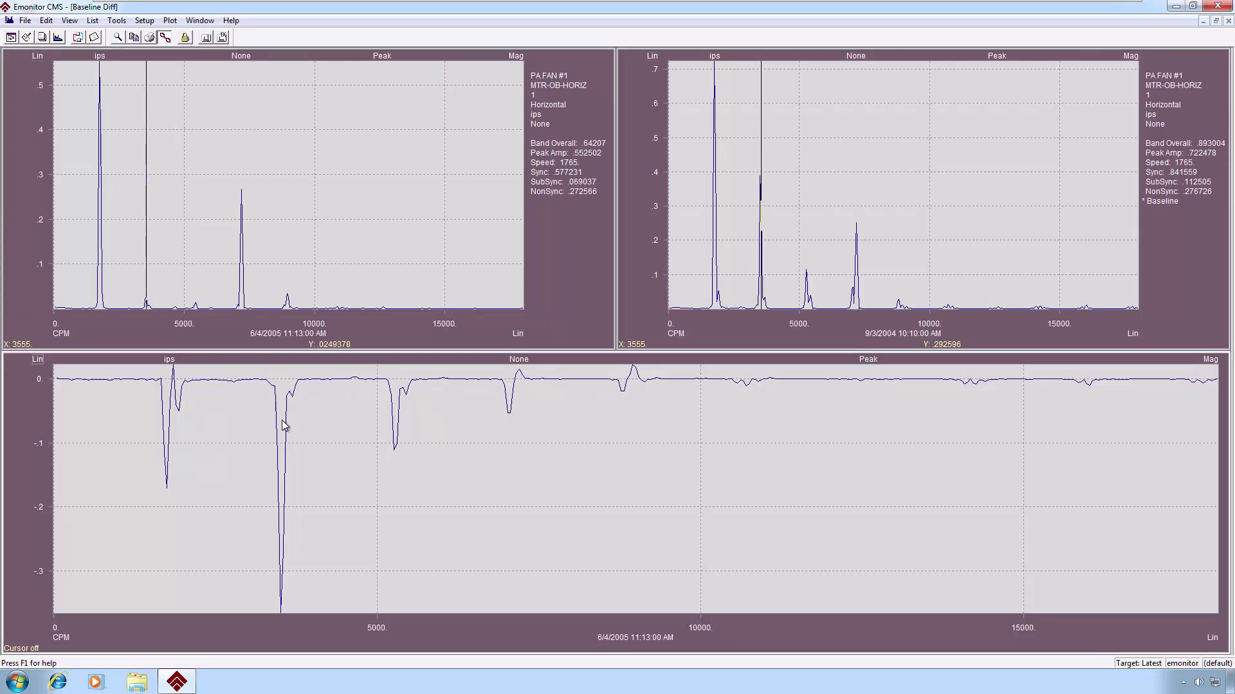
pyautogui.click(283, 422)
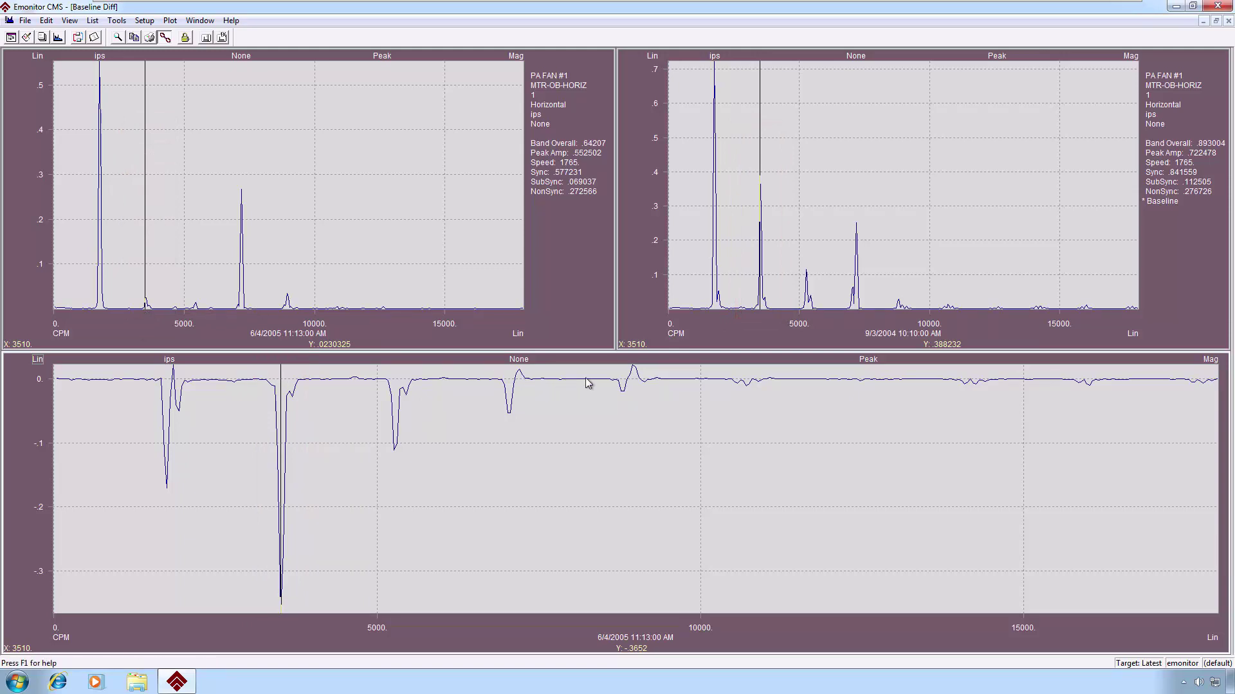
pyautogui.click(636, 379)
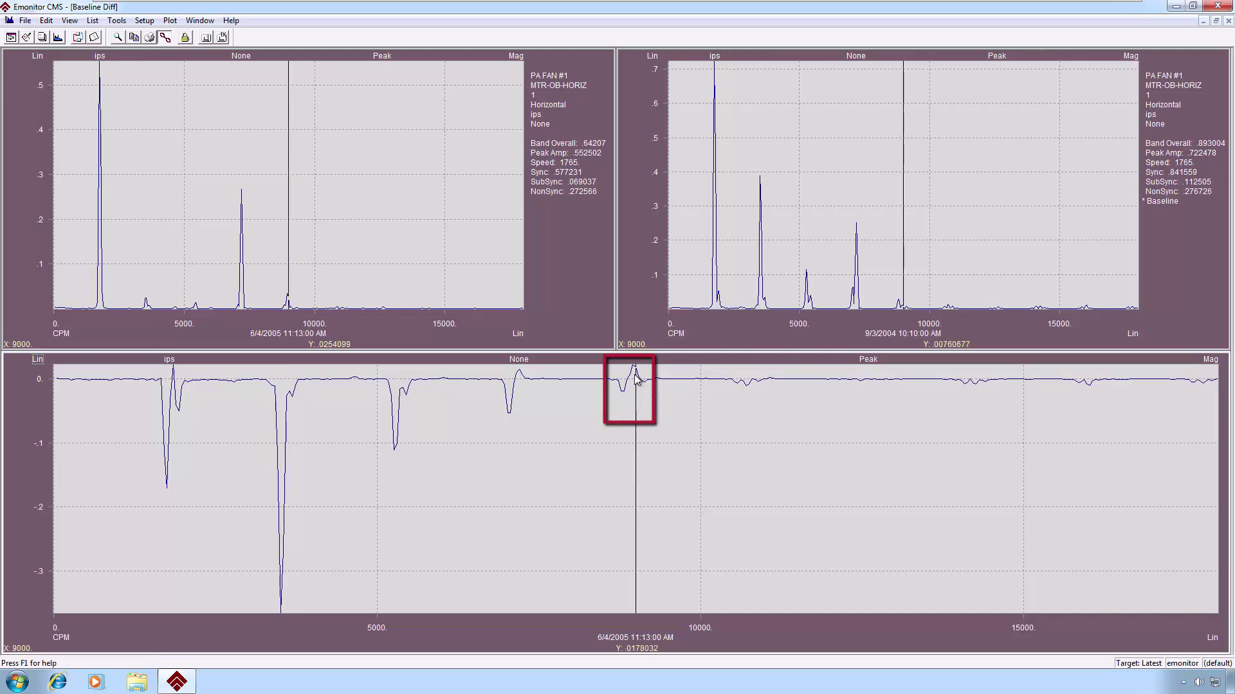
pyautogui.click(631, 382)
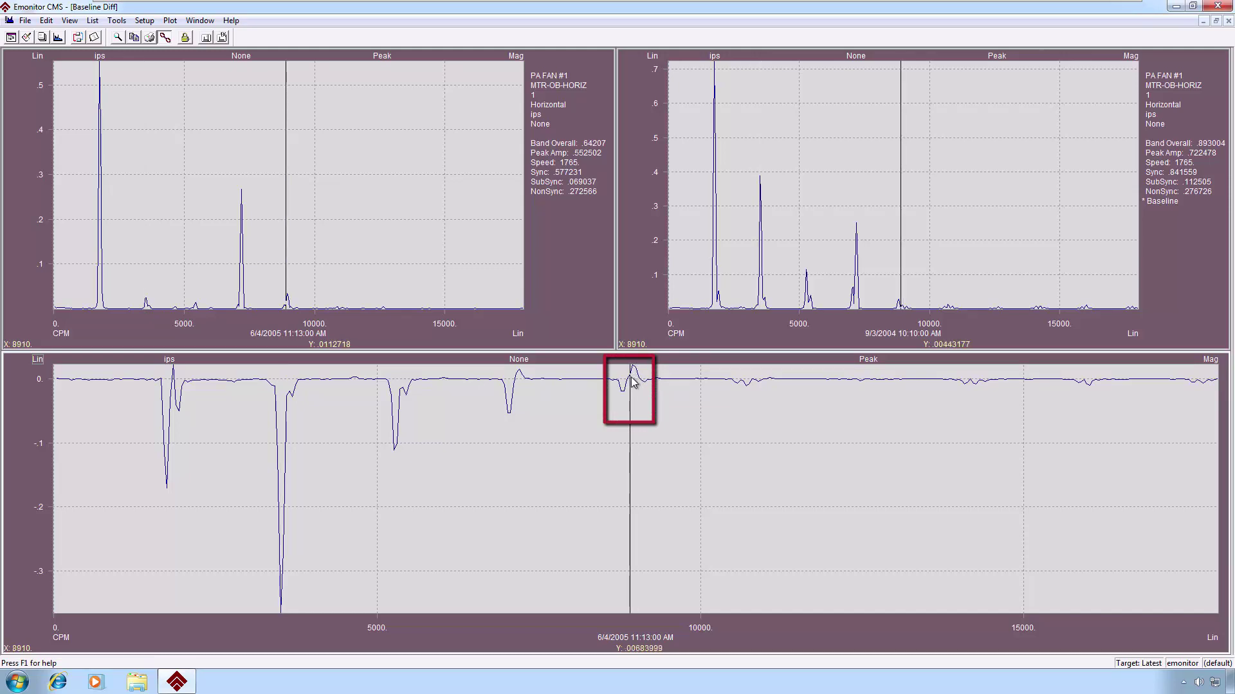
pyautogui.click(632, 382)
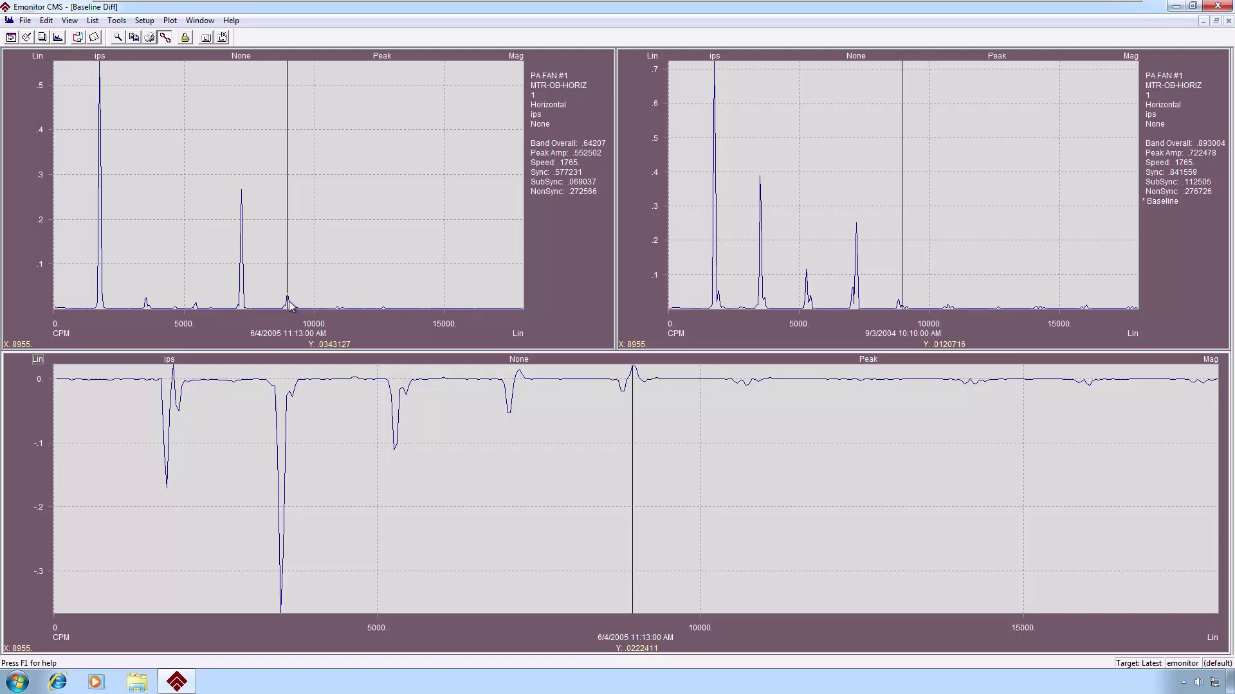
pyautogui.click(1228, 21)
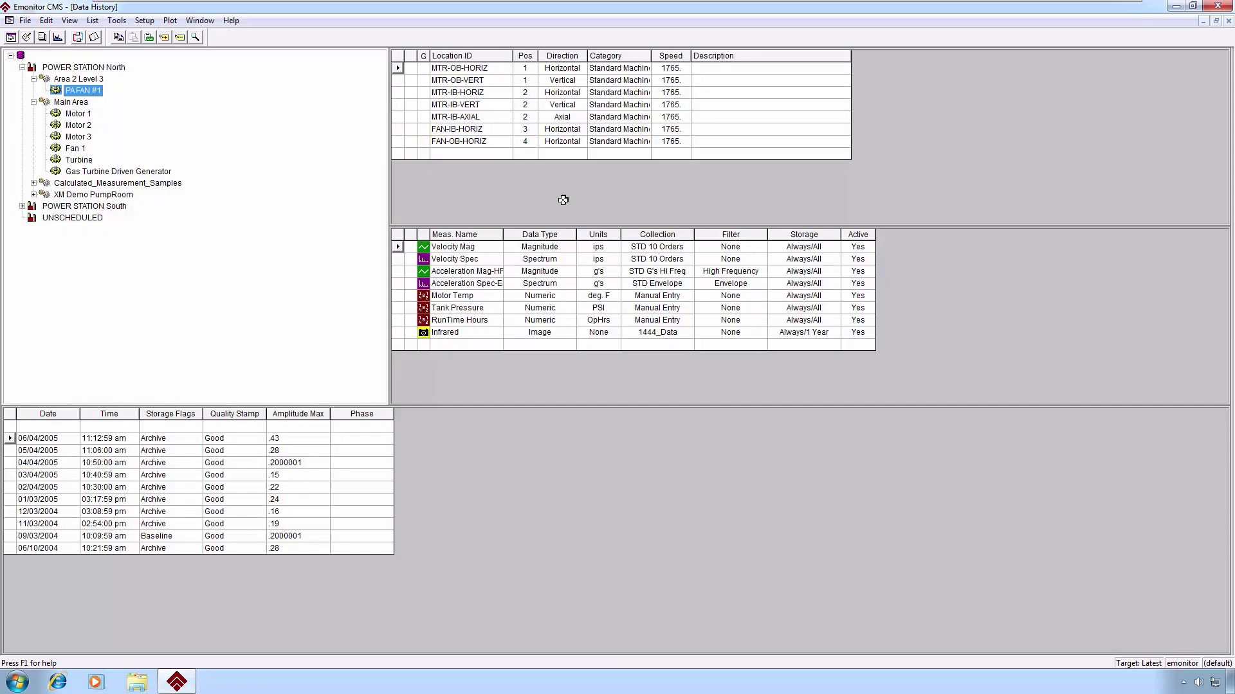
# Open the Trend+Spectrum plot view for PA FAN #1.
pyautogui.click(58, 36)
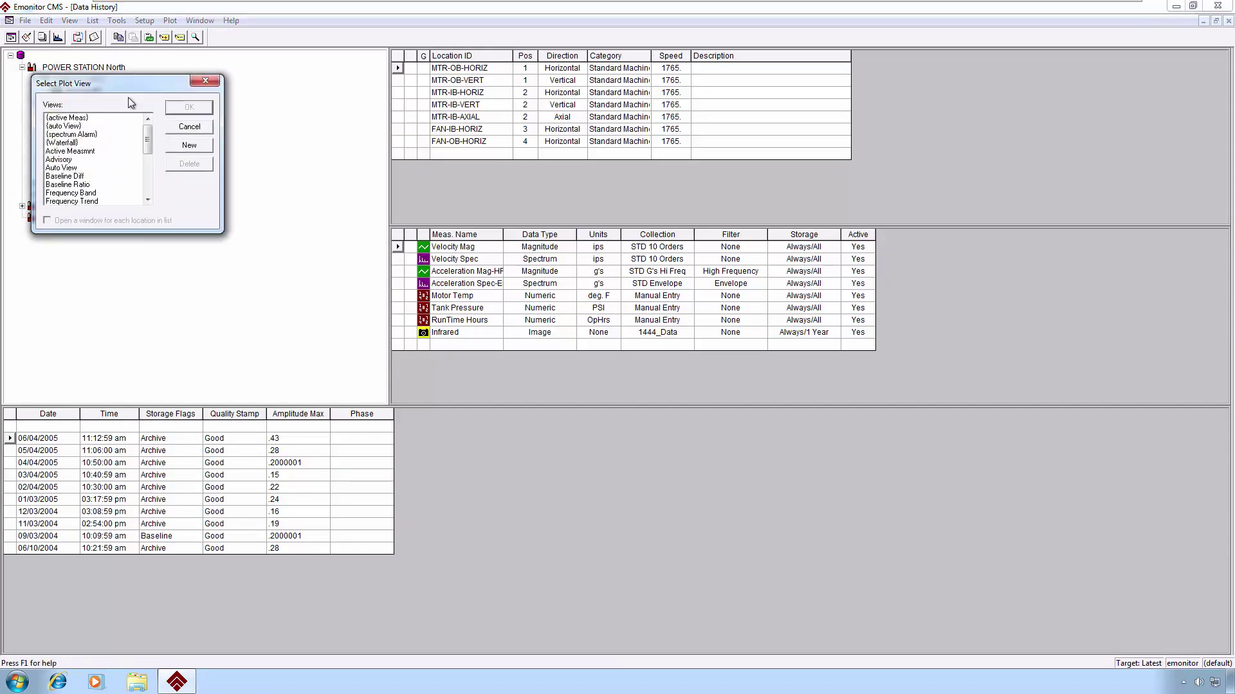
pyautogui.click(148, 200)
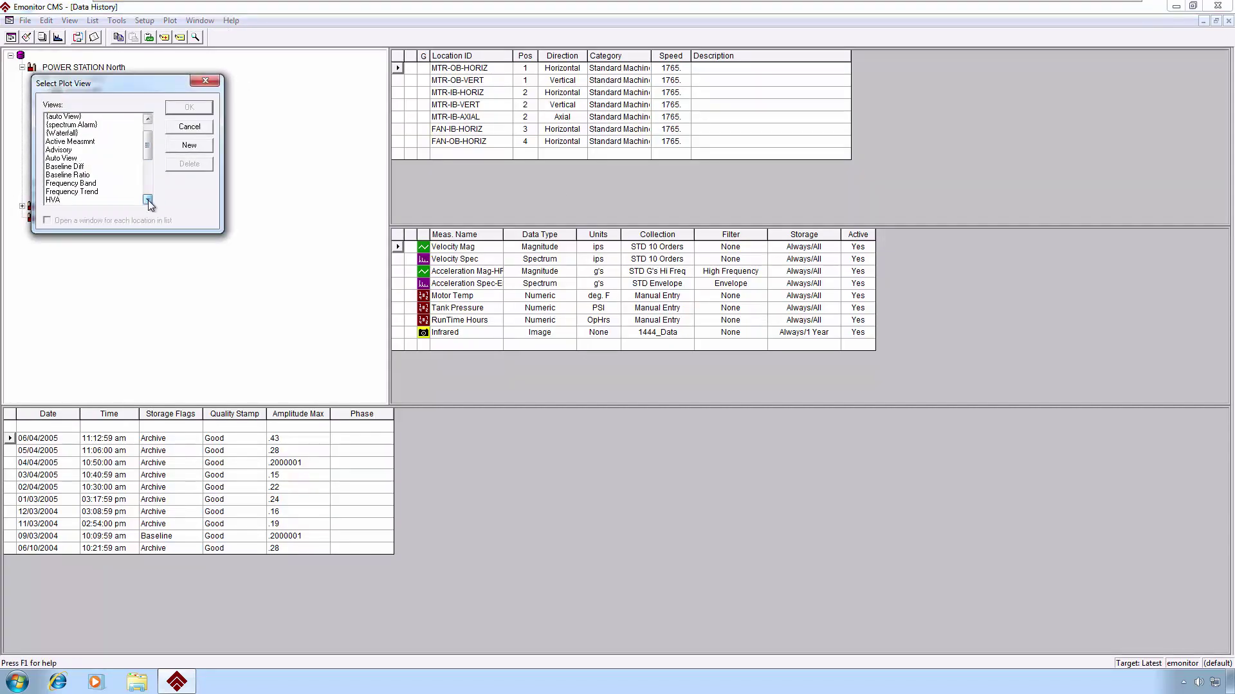
pyautogui.click(148, 200)
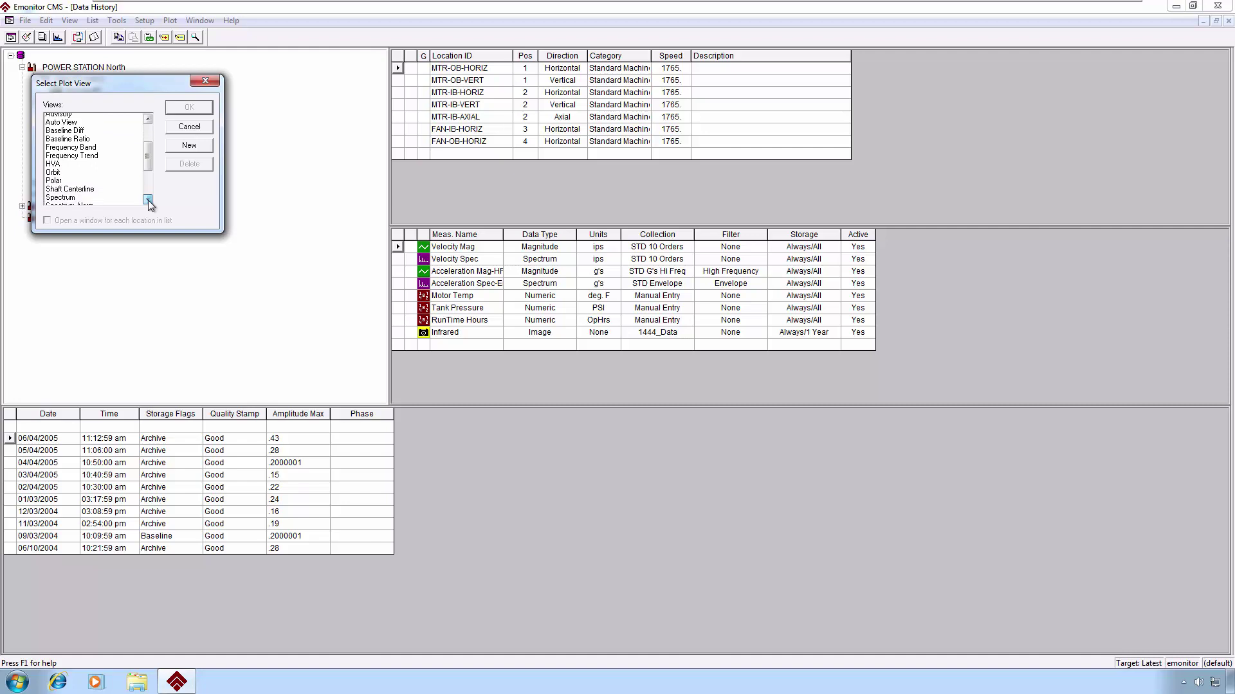
pyautogui.click(147, 200)
pyautogui.click(148, 200)
pyautogui.click(148, 200)
pyautogui.click(148, 200)
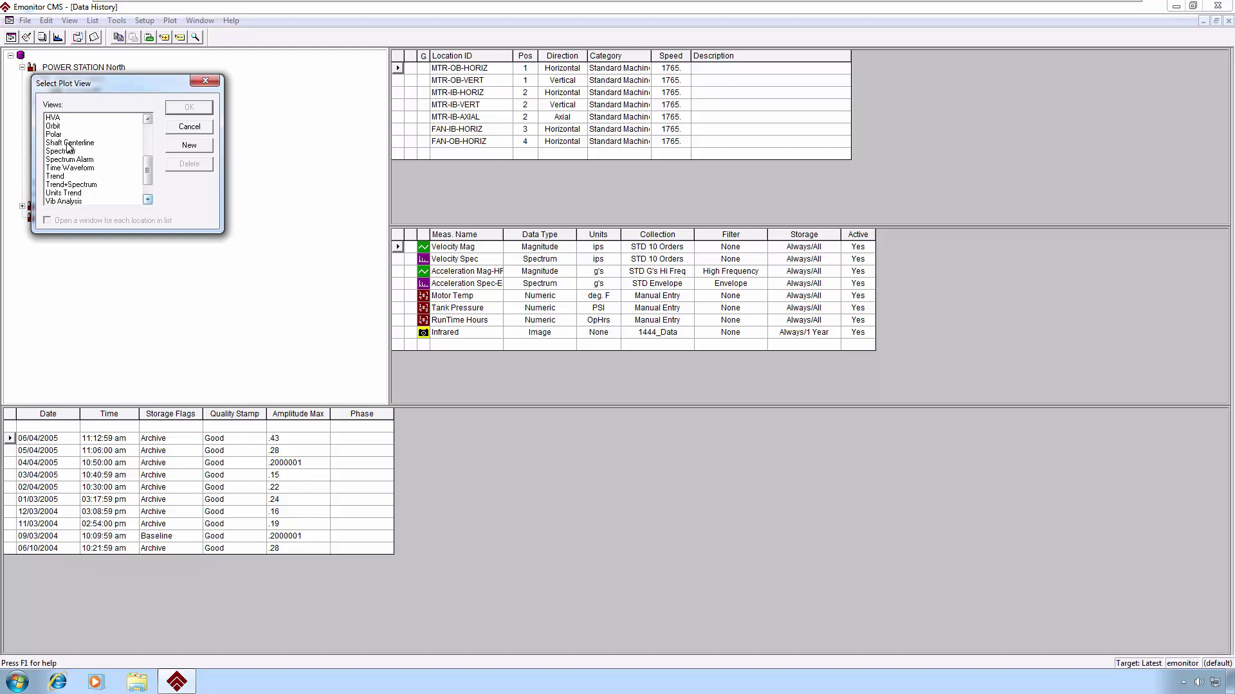
pyautogui.click(68, 144)
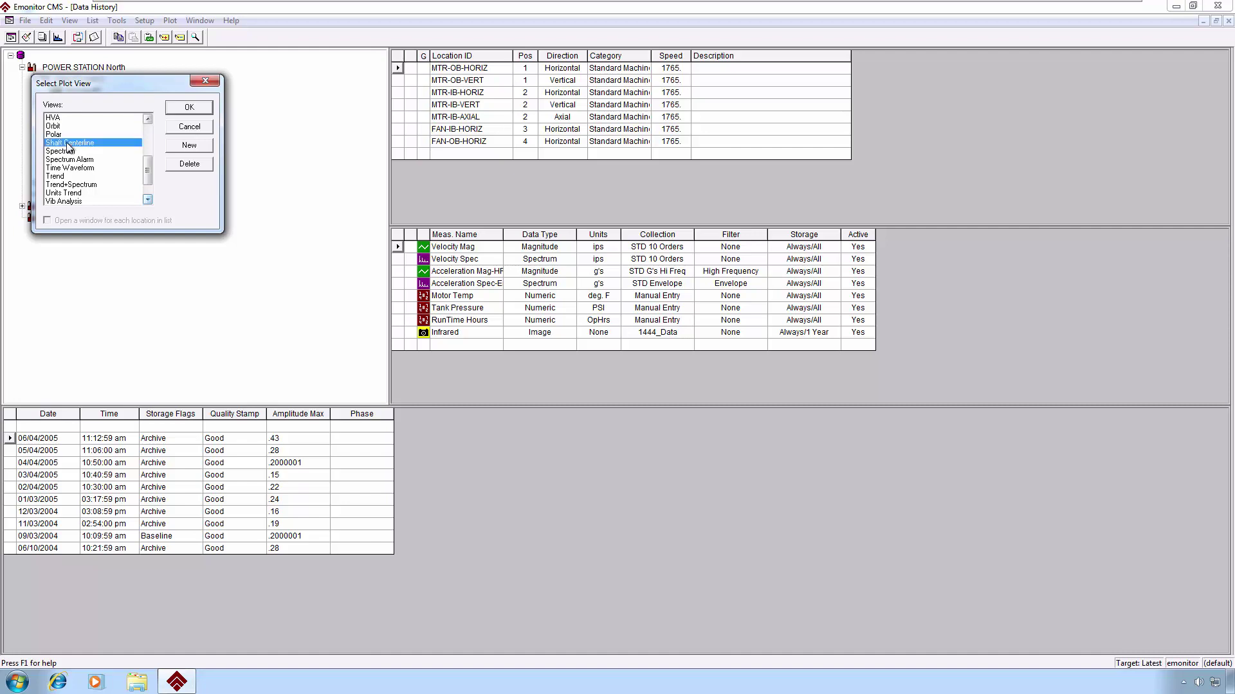
pyautogui.click(88, 186)
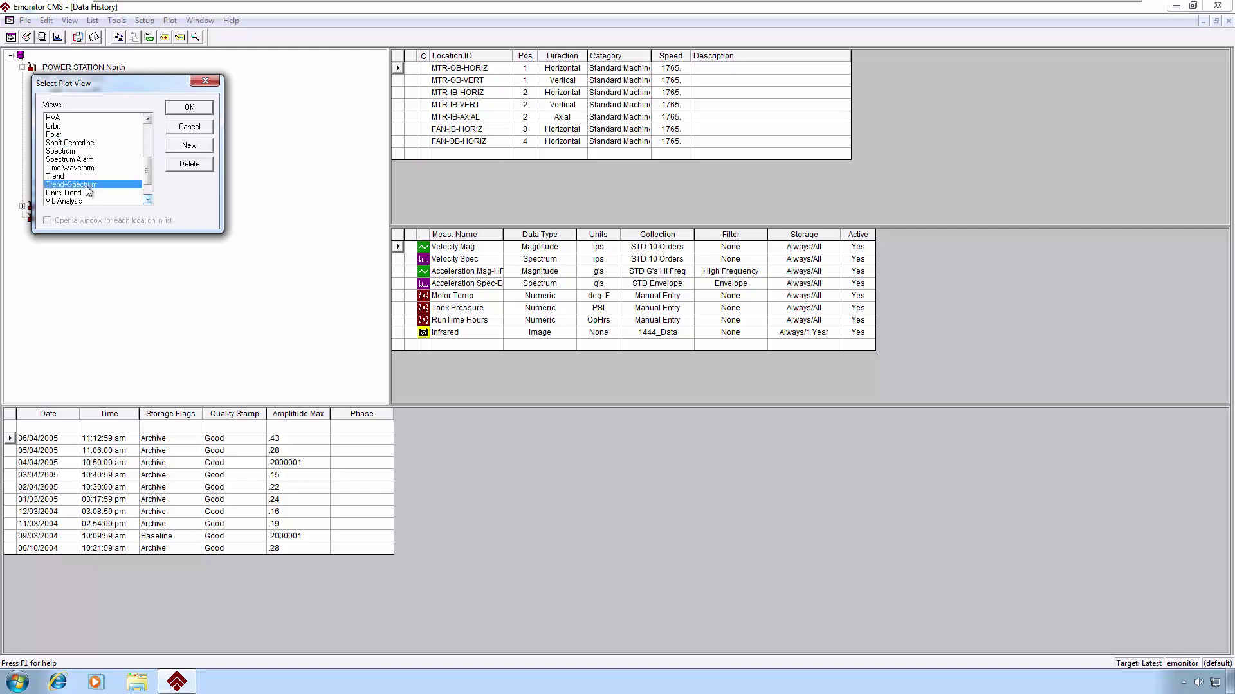
pyautogui.click(189, 107)
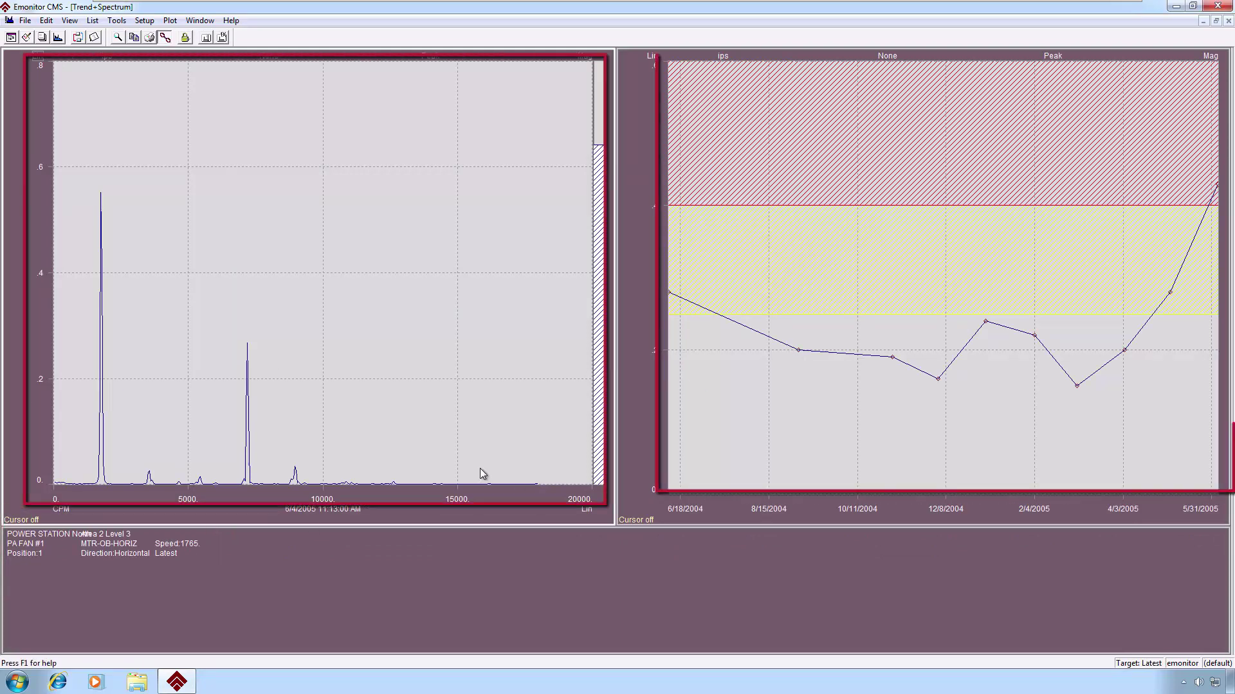
# Step the trend cursor through the 9/3/2004, 11/3/2004 and 12/3/2004 points to show each date's spectrum.
pyautogui.click(797, 354)
pyautogui.click(798, 352)
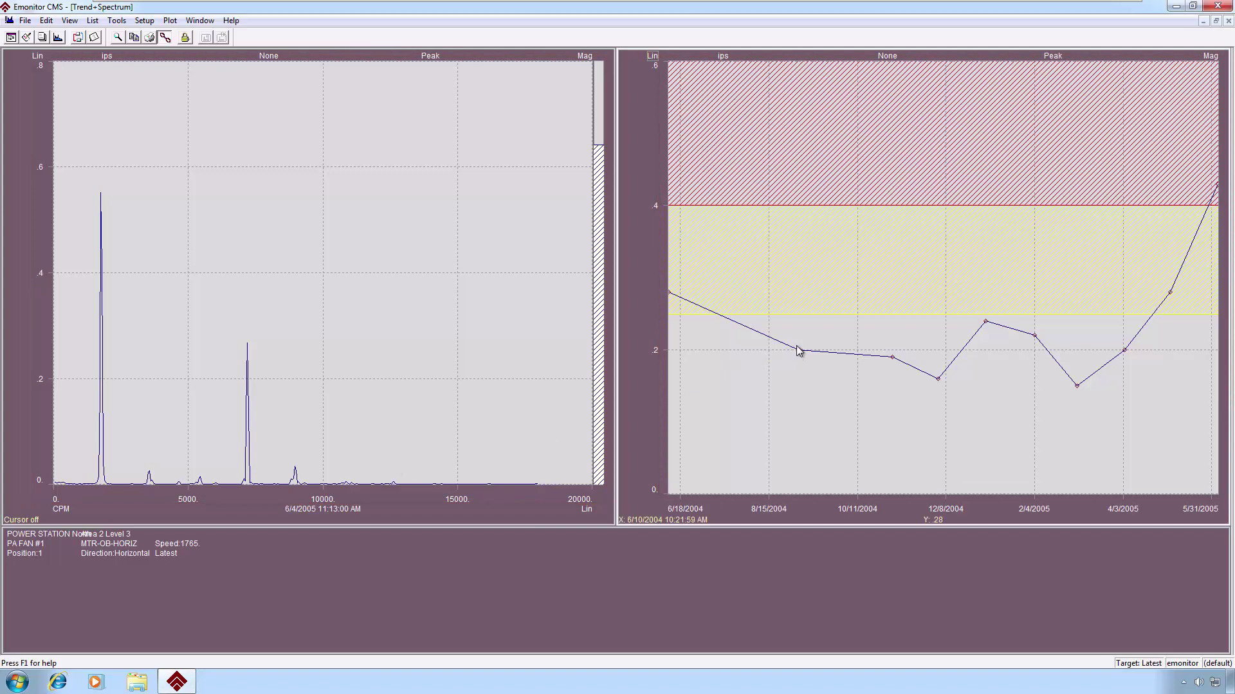
pyautogui.click(895, 354)
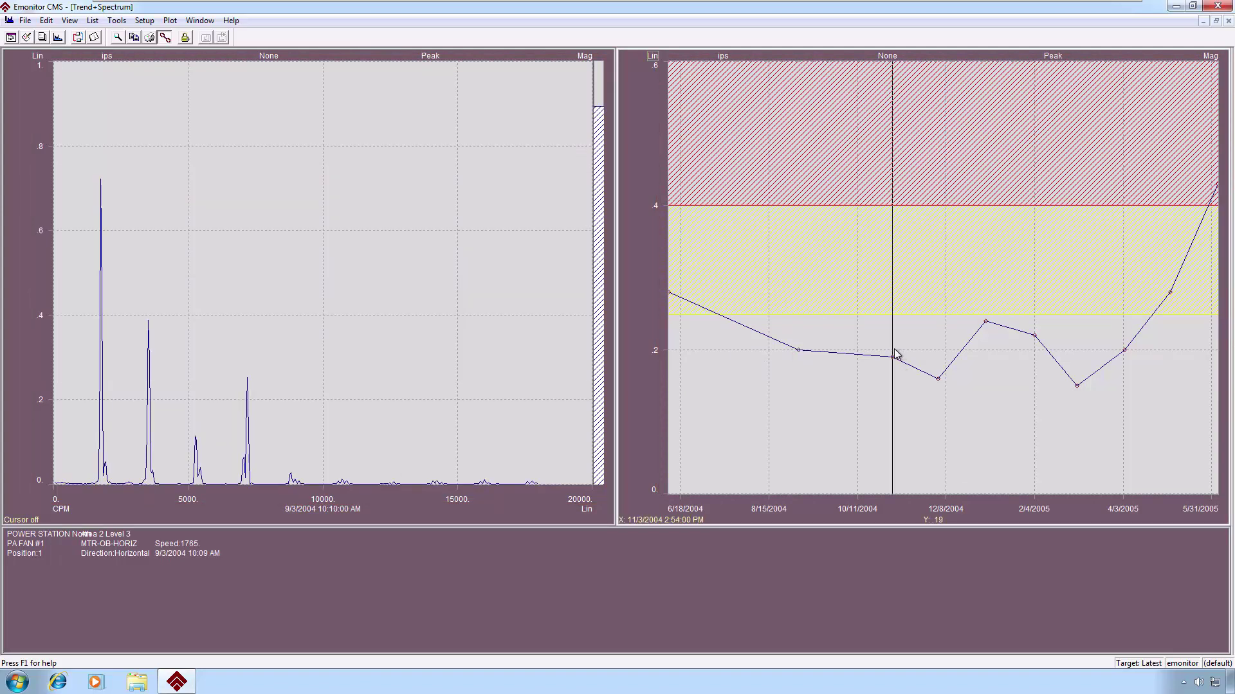
pyautogui.click(937, 379)
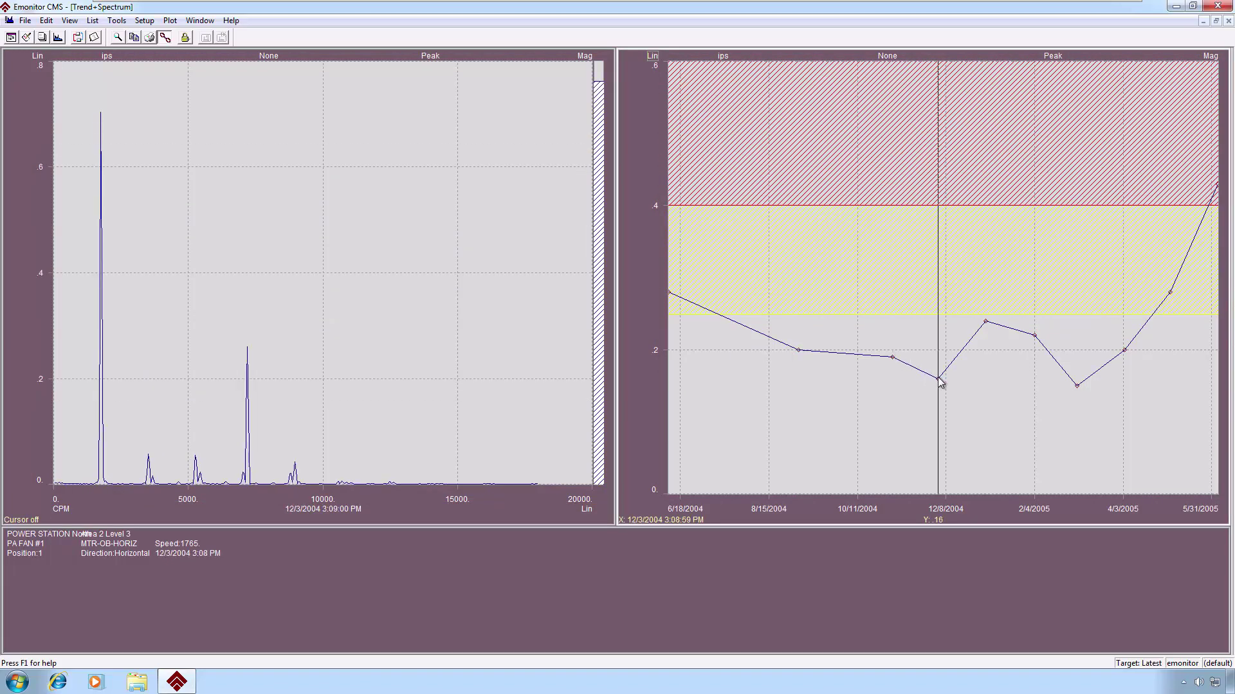
# Switch the spectrum's frequency units to Hz and its amplitude units to mils, and close the view.
pyautogui.doubleClick(61, 509)
pyautogui.doubleClick(60, 510)
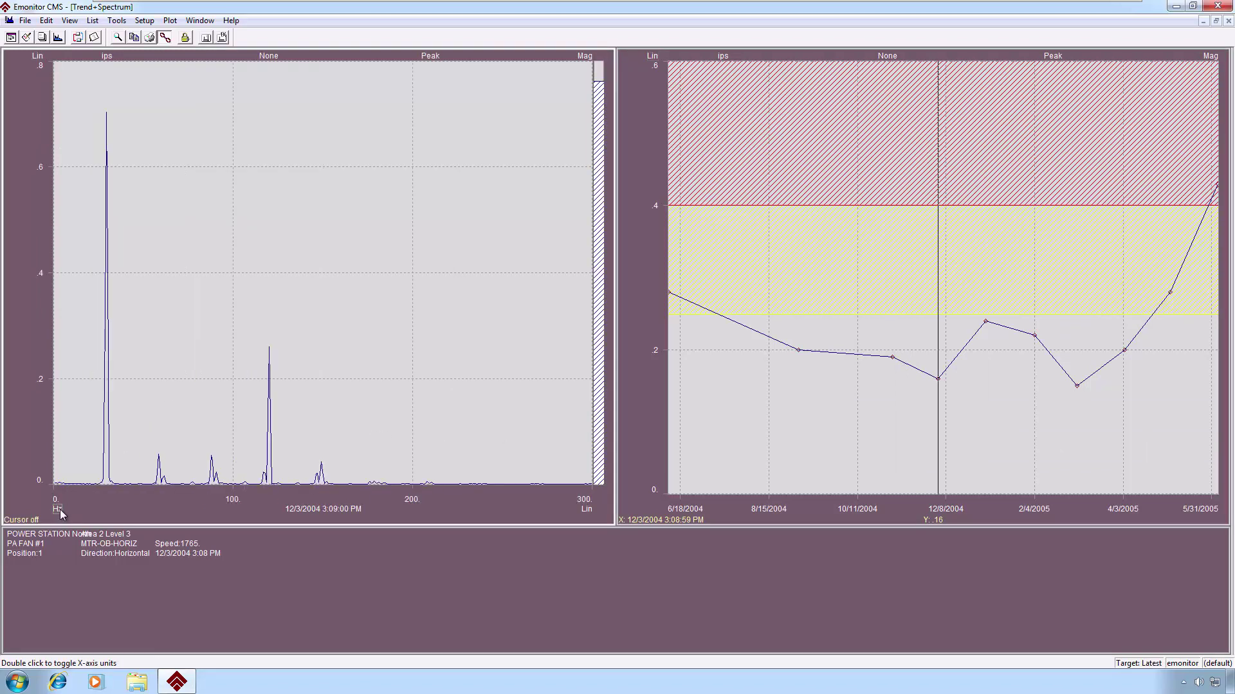
pyautogui.doubleClick(105, 55)
pyautogui.doubleClick(107, 56)
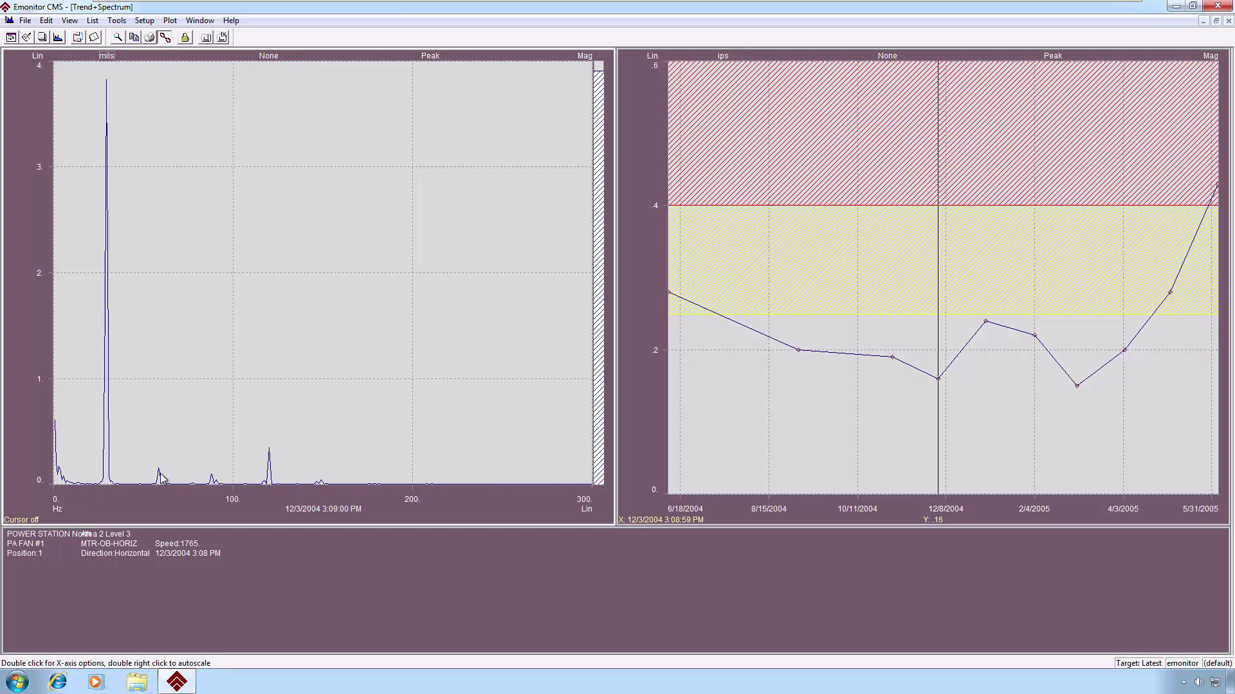
pyautogui.click(1228, 21)
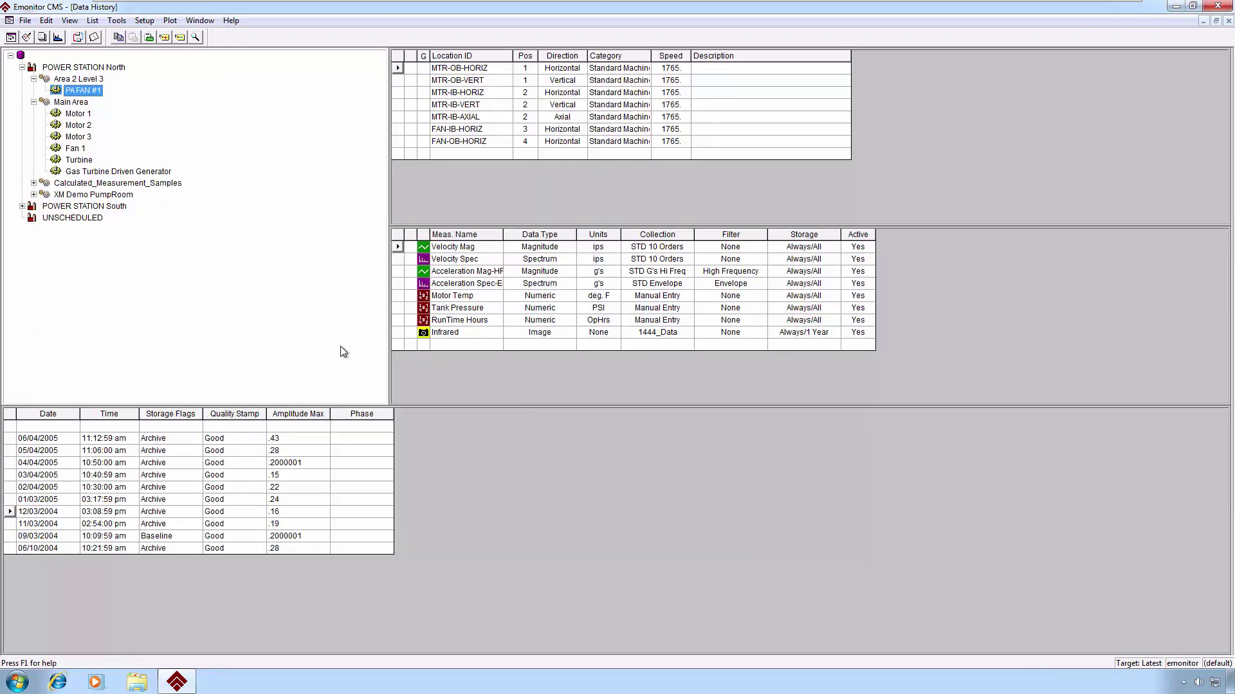
# Target PA FAN #1's 04/04/2005 reading, reselect the machine, and target the 03/09/2006 viscosity reading in Motor 1's Oil Lab Data.
pyautogui.click(39, 462)
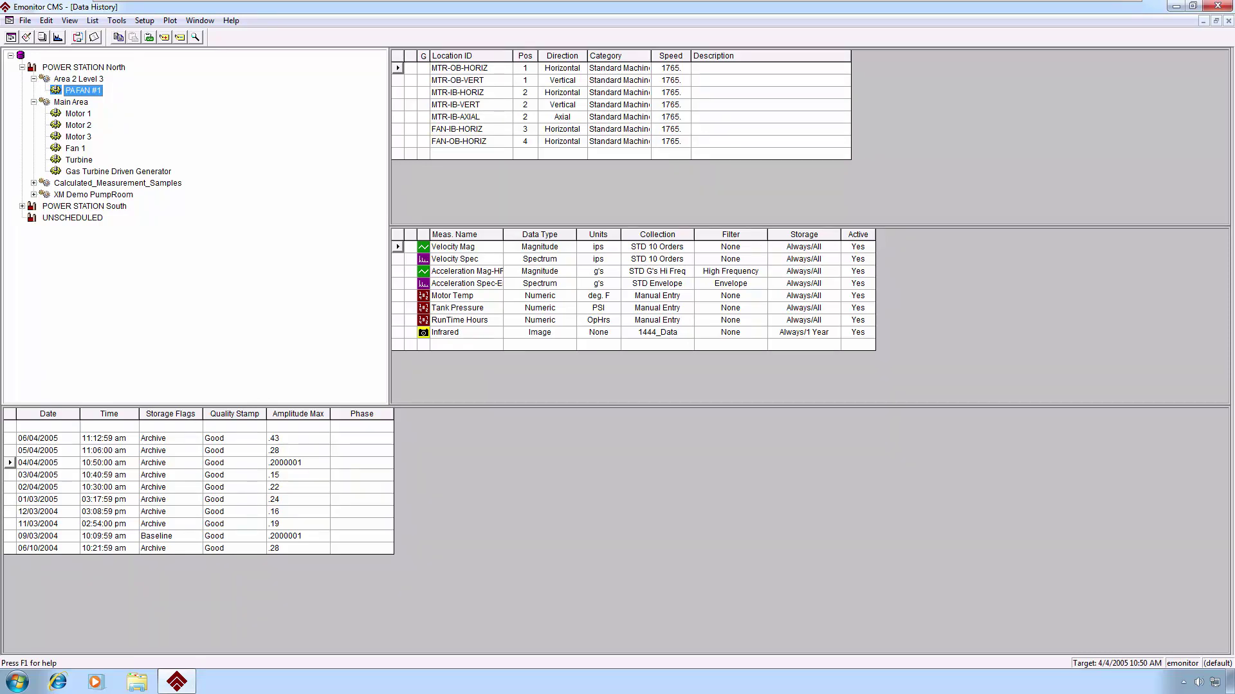
pyautogui.click(97, 91)
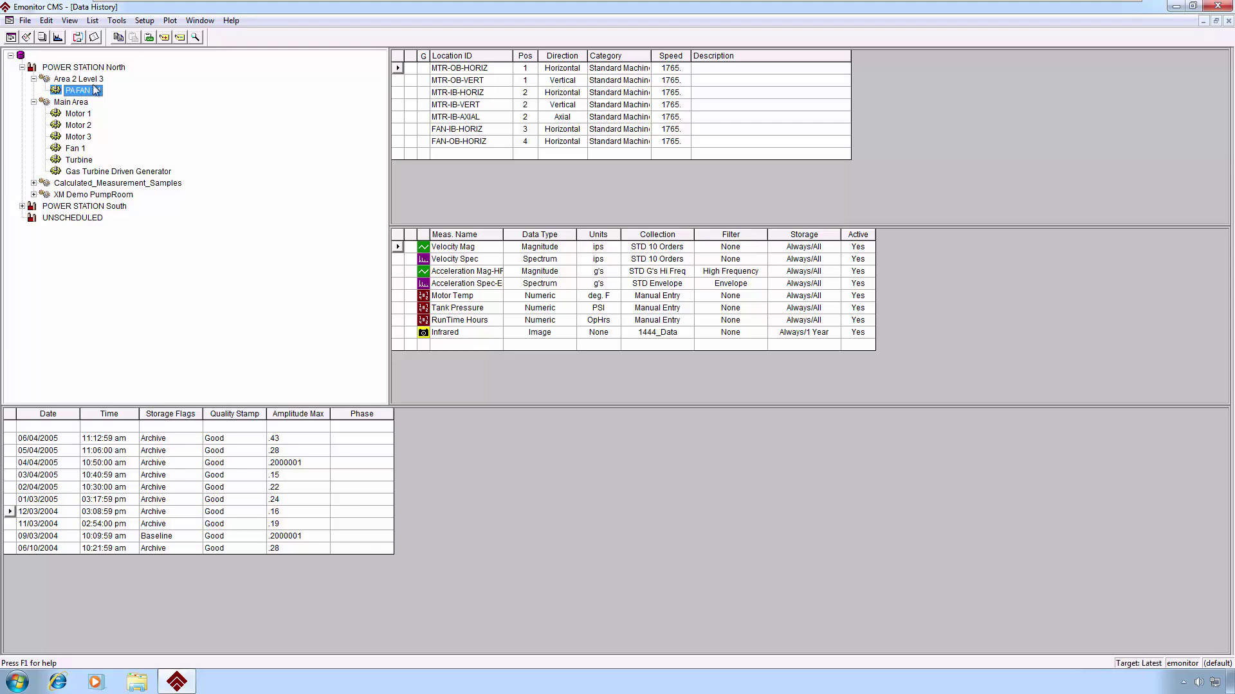
pyautogui.click(82, 115)
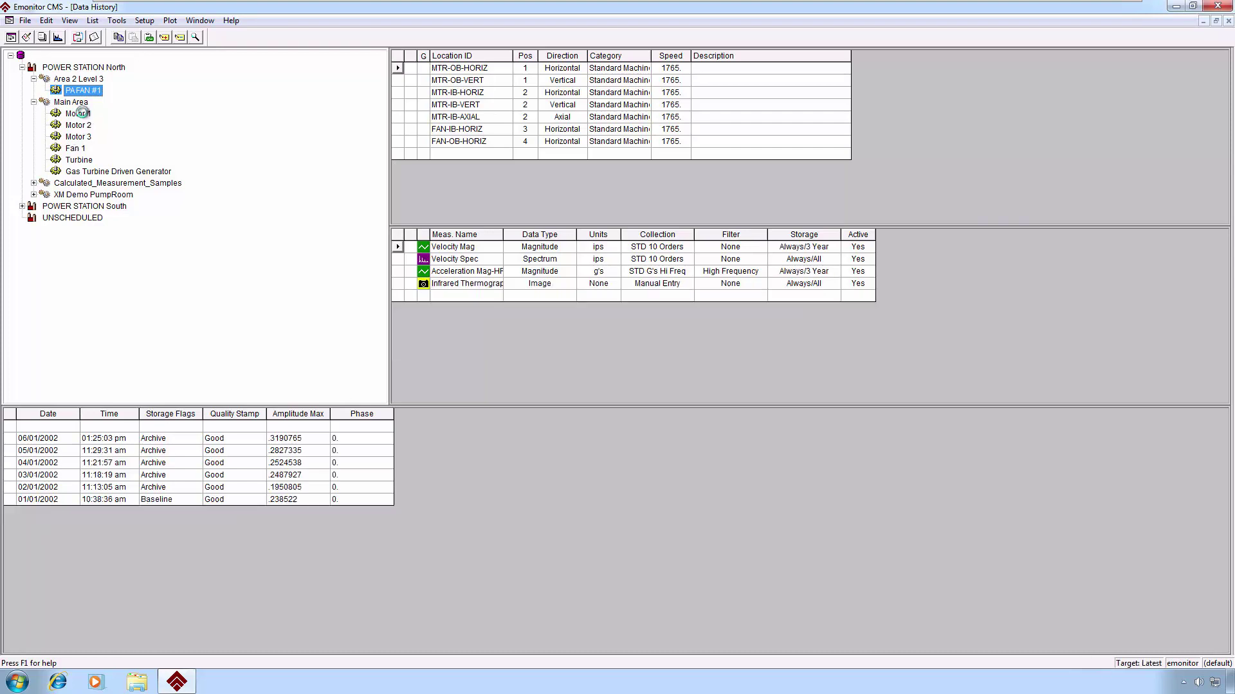
pyautogui.click(440, 129)
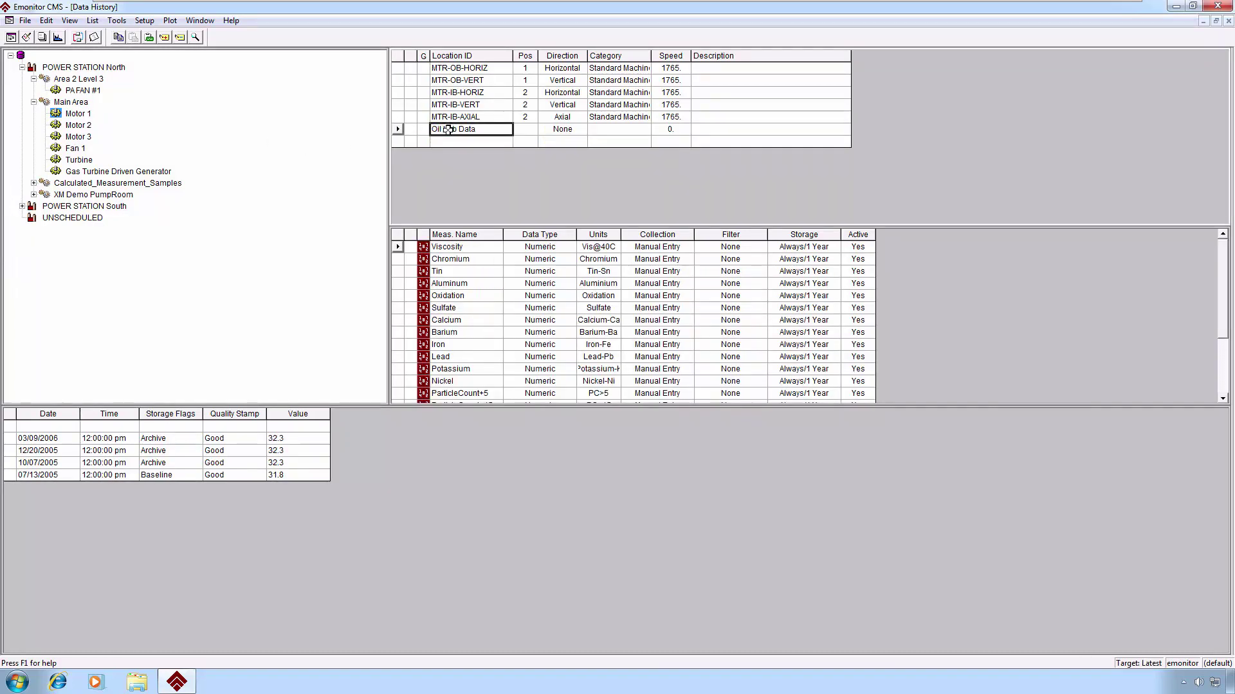
pyautogui.click(43, 438)
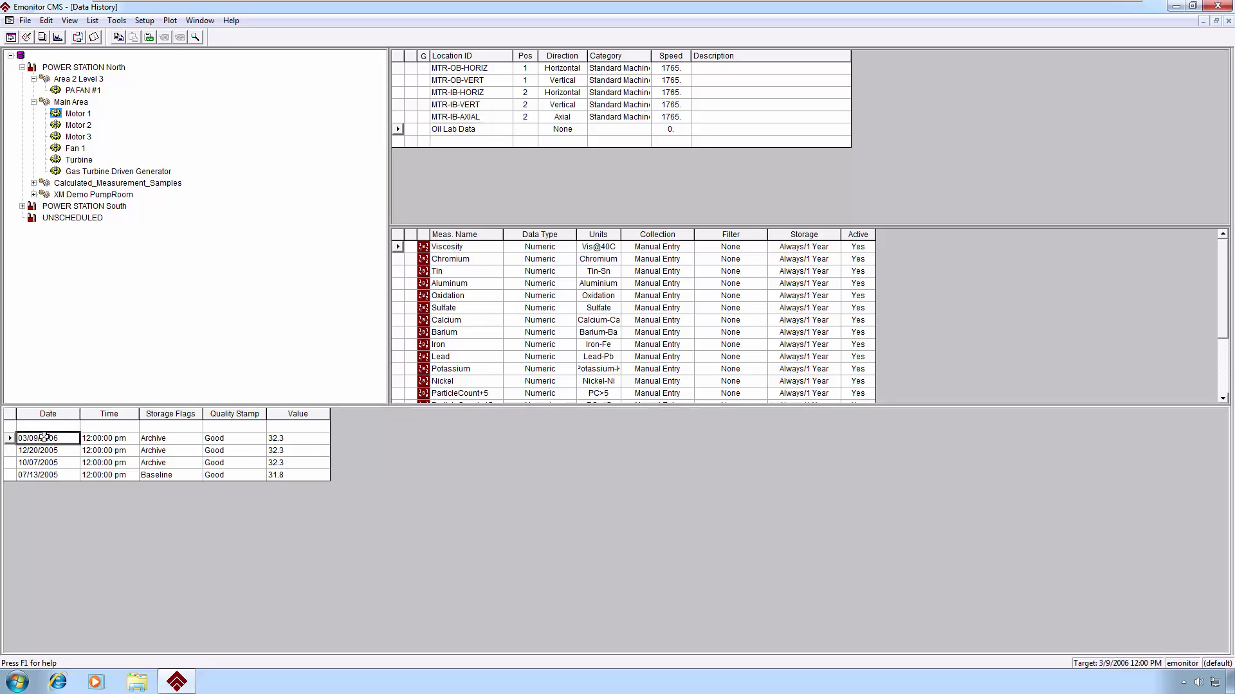
# Open the Units Trend plot view for Motor 1's Oil Lab Data.
pyautogui.click(61, 39)
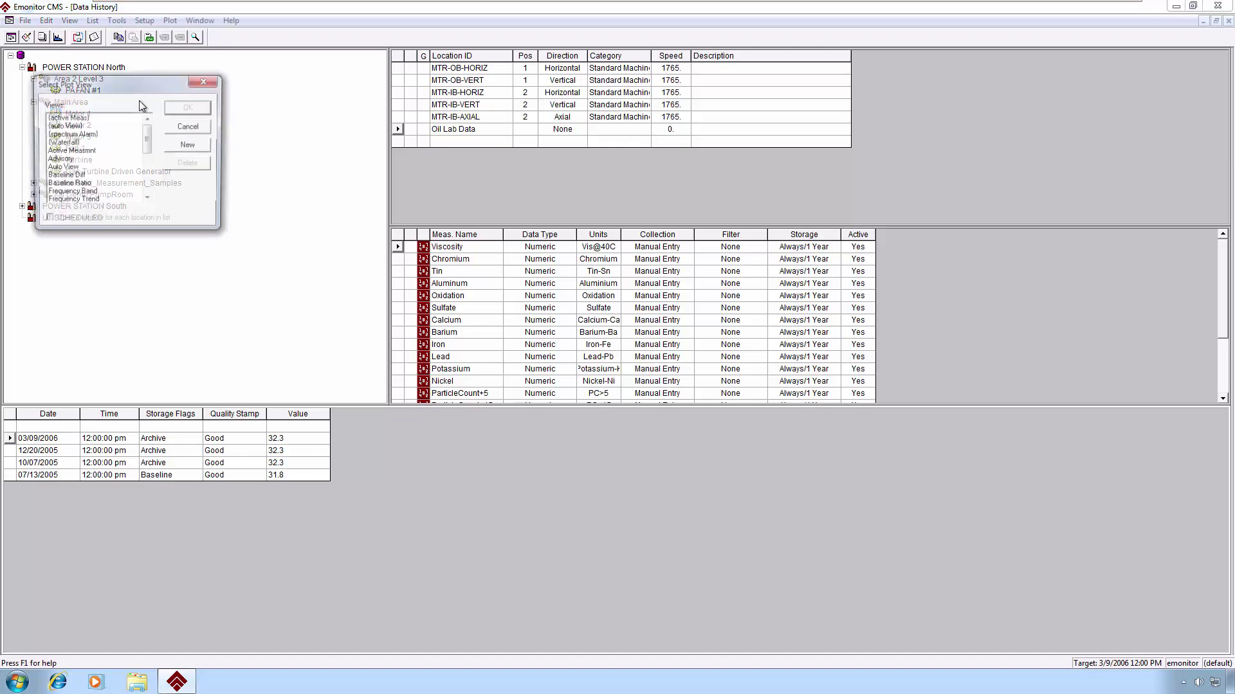
pyautogui.scroll(-4, 151, 197)
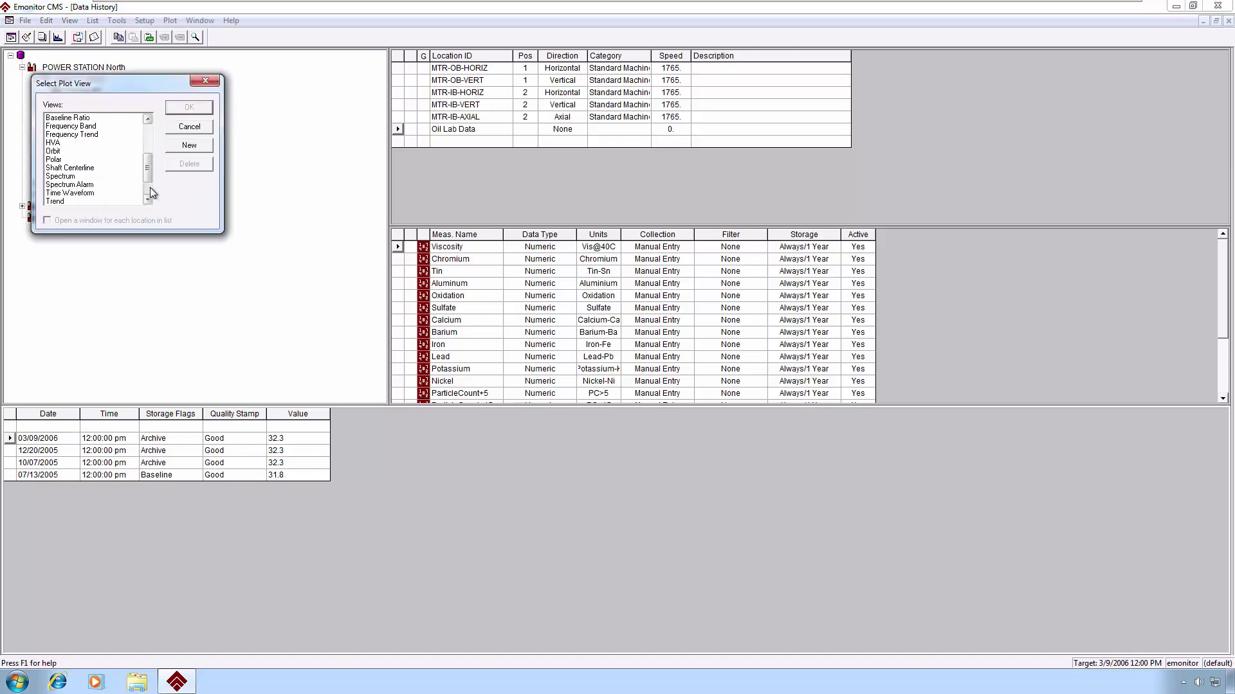
pyautogui.click(76, 202)
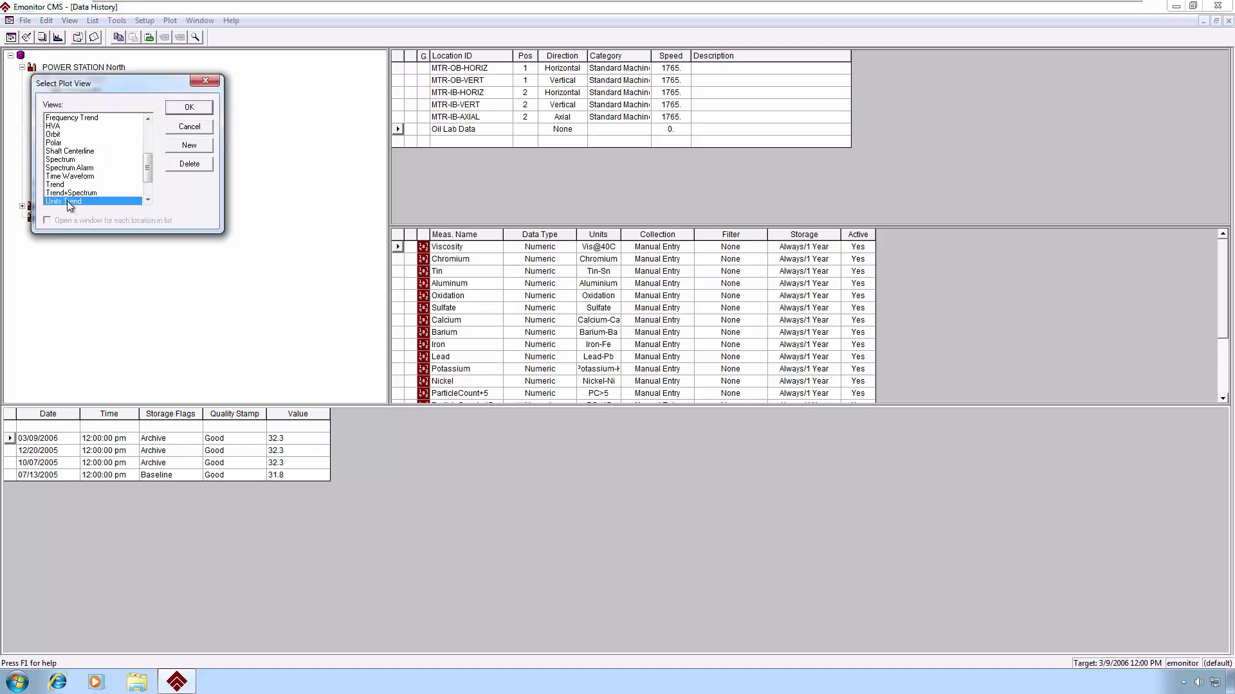
pyautogui.click(189, 107)
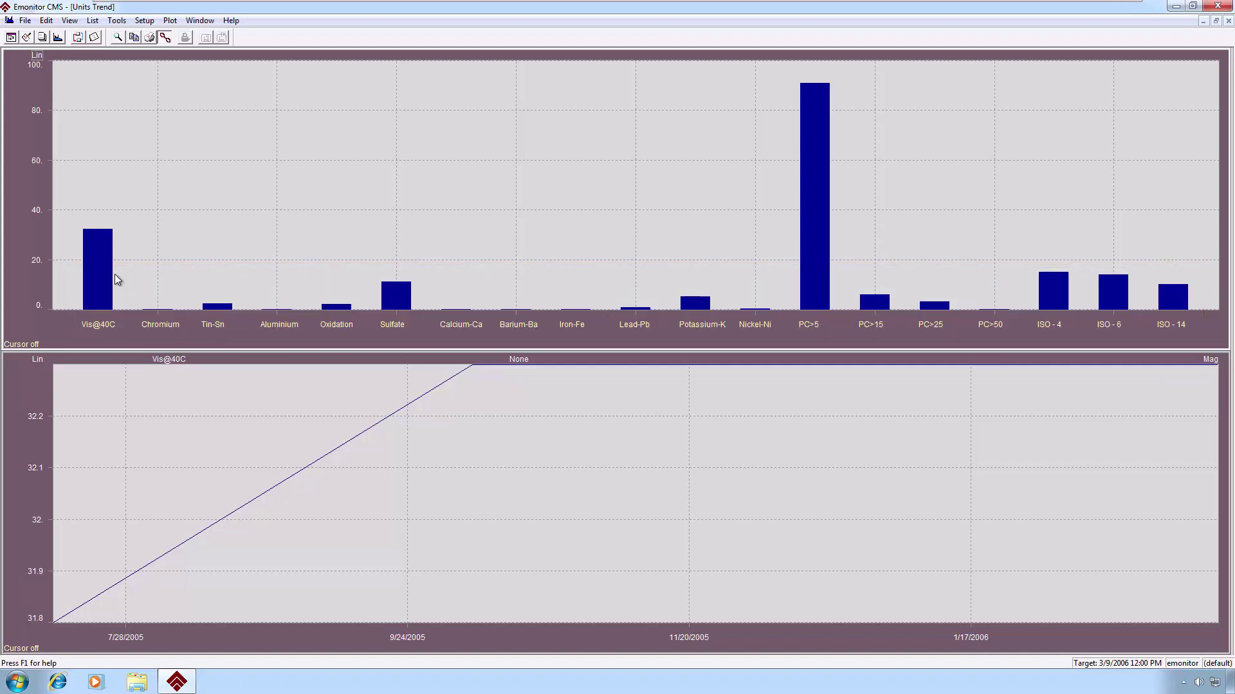
# Step the bar chart cursor through Chromium, Tin-Sn, Aluminium, Sulfate and Calcium-Ca to show each measurement's trend.
pyautogui.click(163, 279)
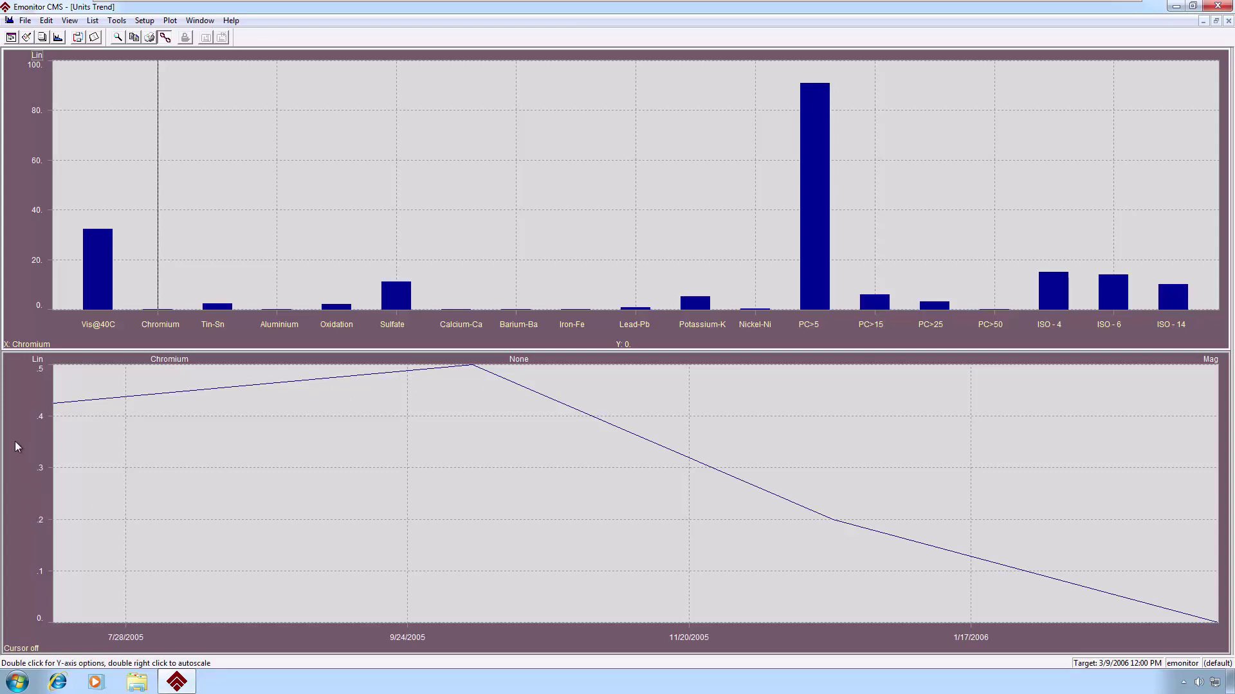
pyautogui.click(215, 292)
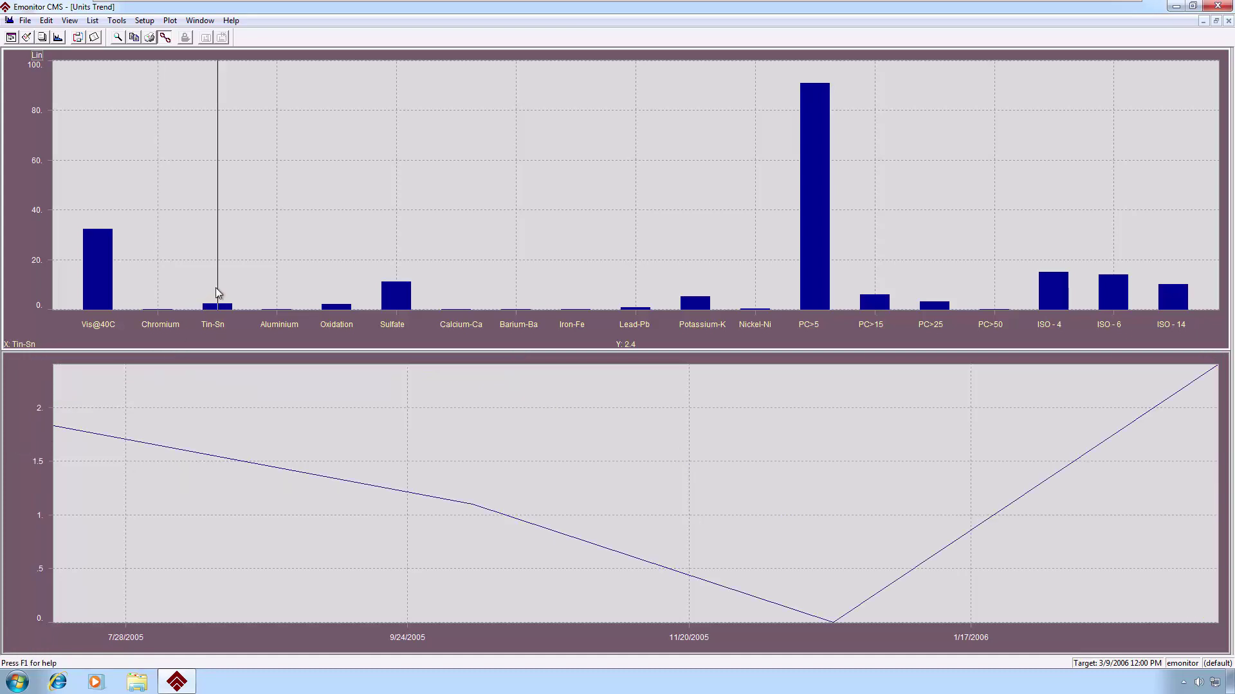
pyautogui.click(291, 287)
pyautogui.click(397, 287)
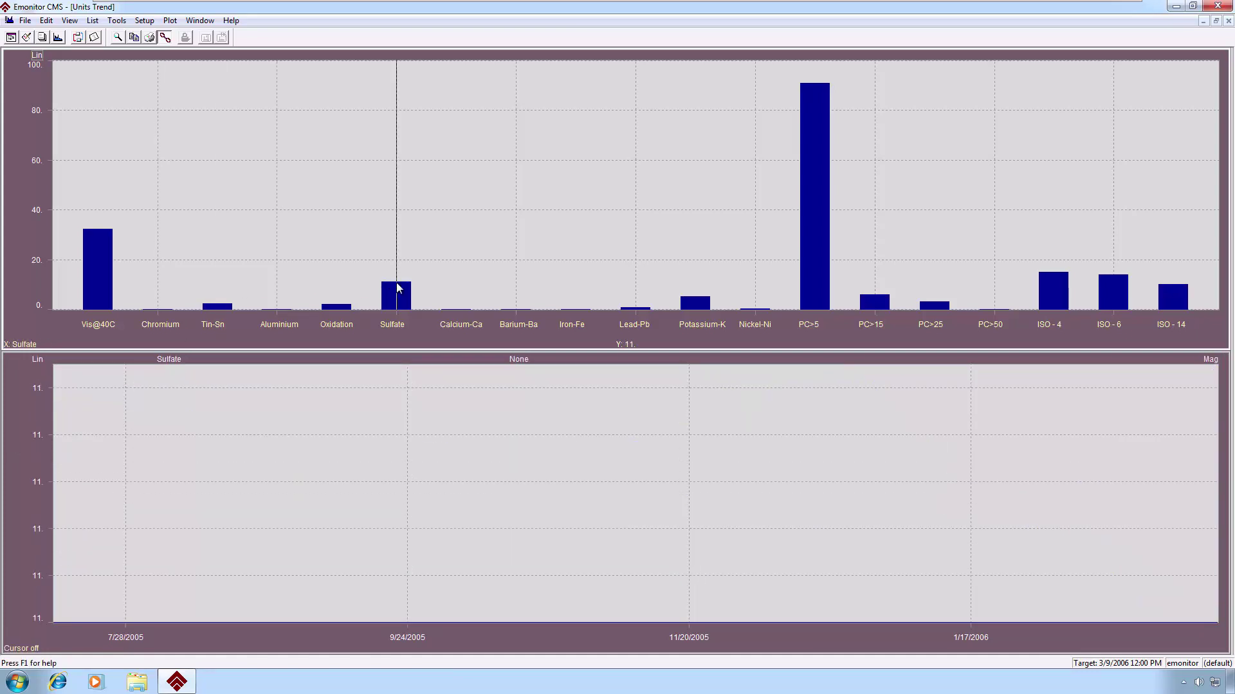
pyautogui.click(471, 287)
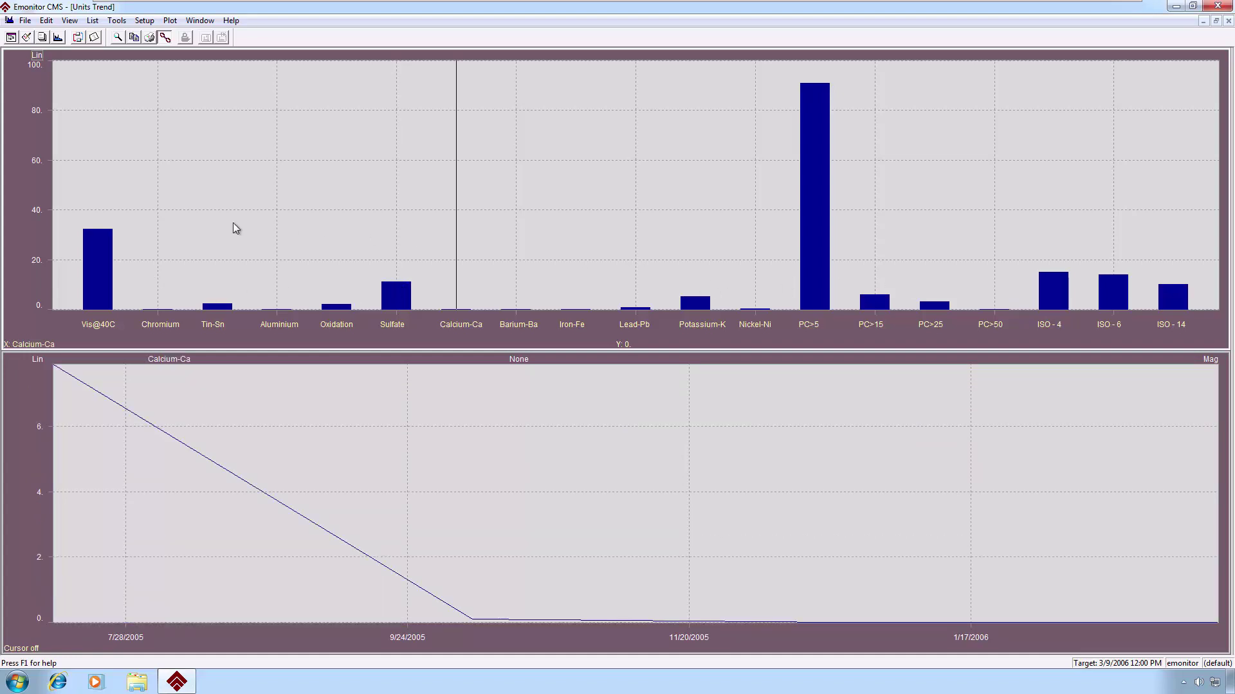
# Add Aluminium, Chromium and Iron-Fe to the selected measurements in the bar chart's data options.
pyautogui.doubleClick(25, 147)
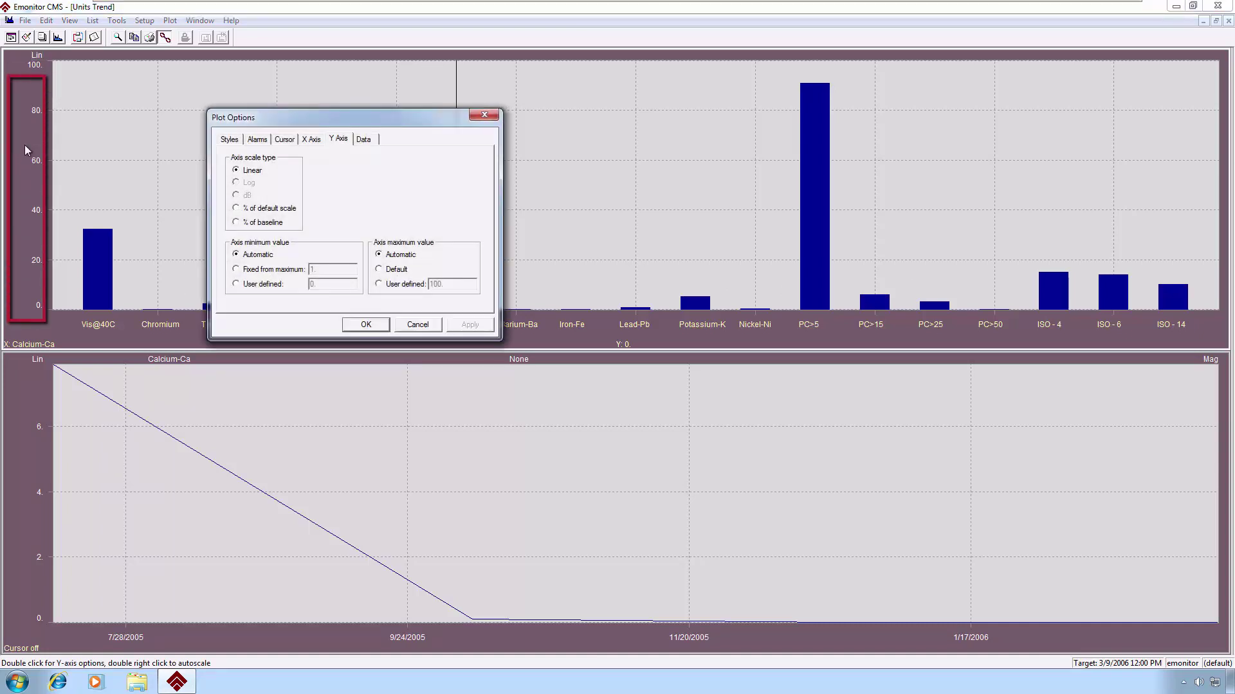
pyautogui.click(363, 139)
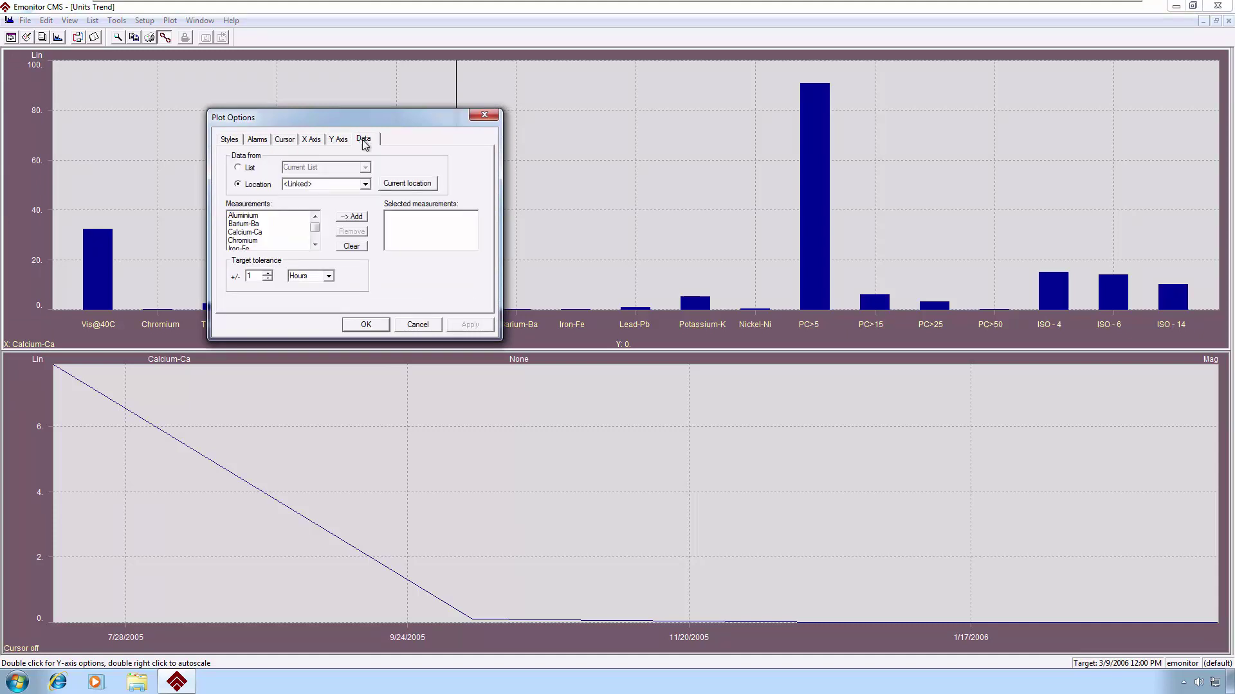
pyautogui.click(245, 217)
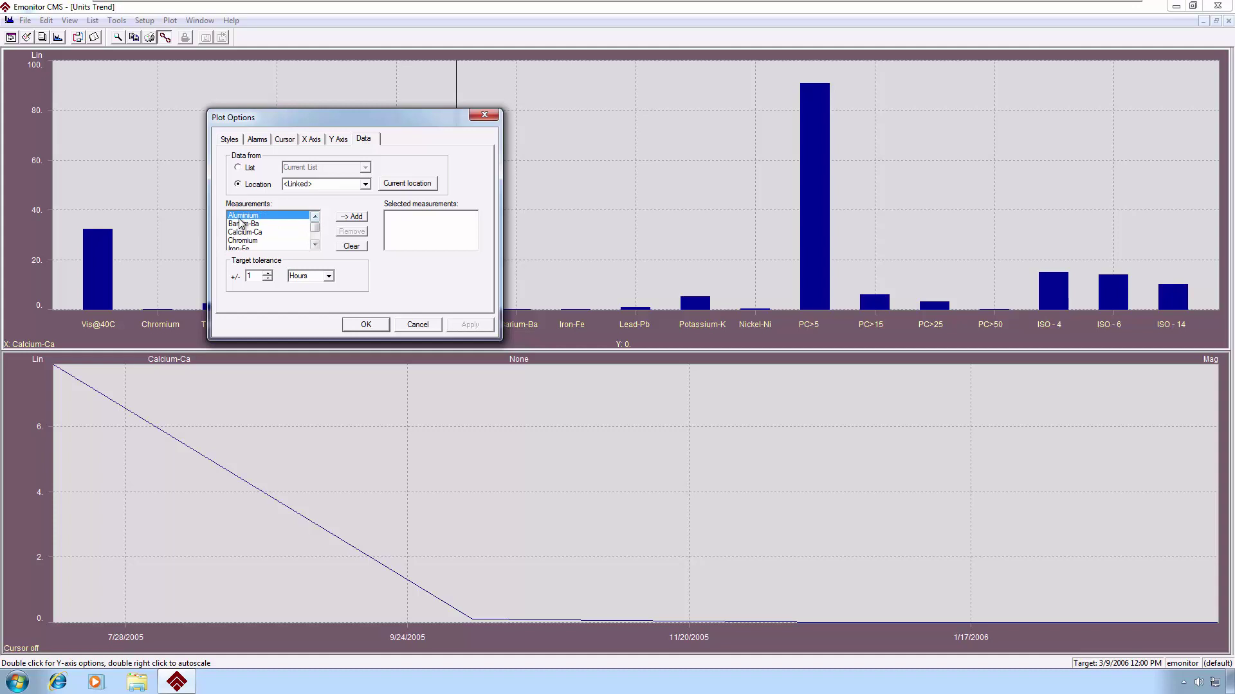
pyautogui.click(243, 218)
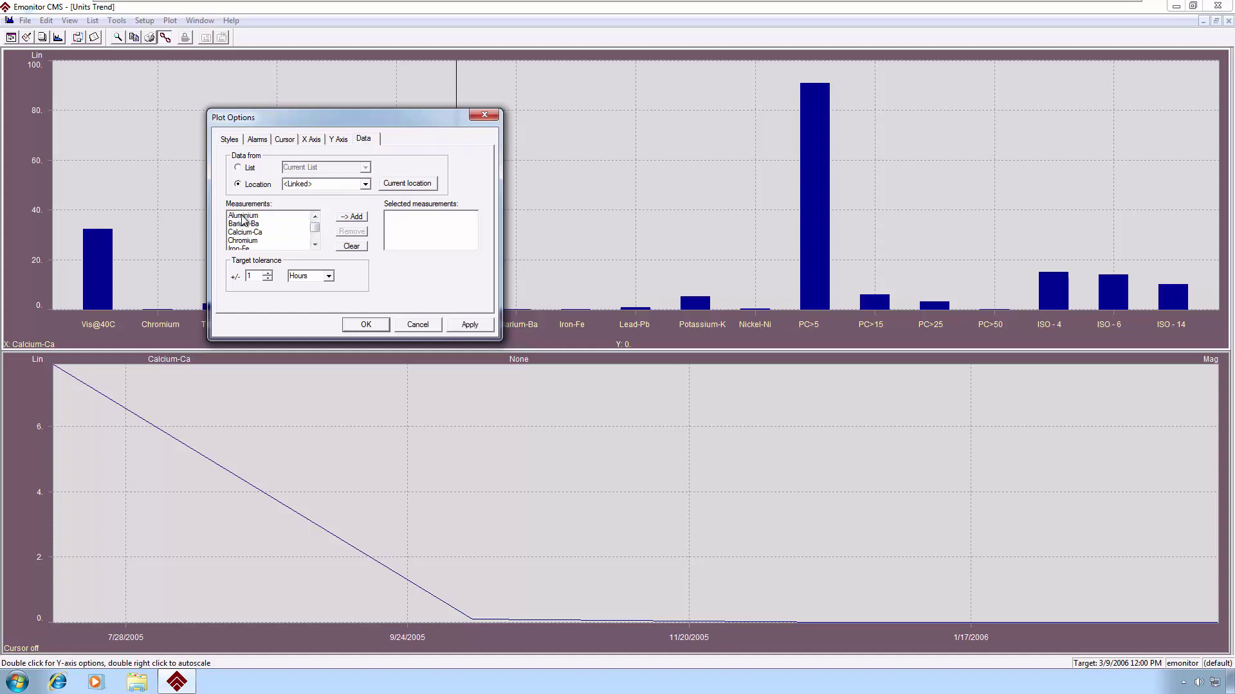
pyautogui.click(243, 217)
pyautogui.click(351, 217)
pyautogui.doubleClick(246, 241)
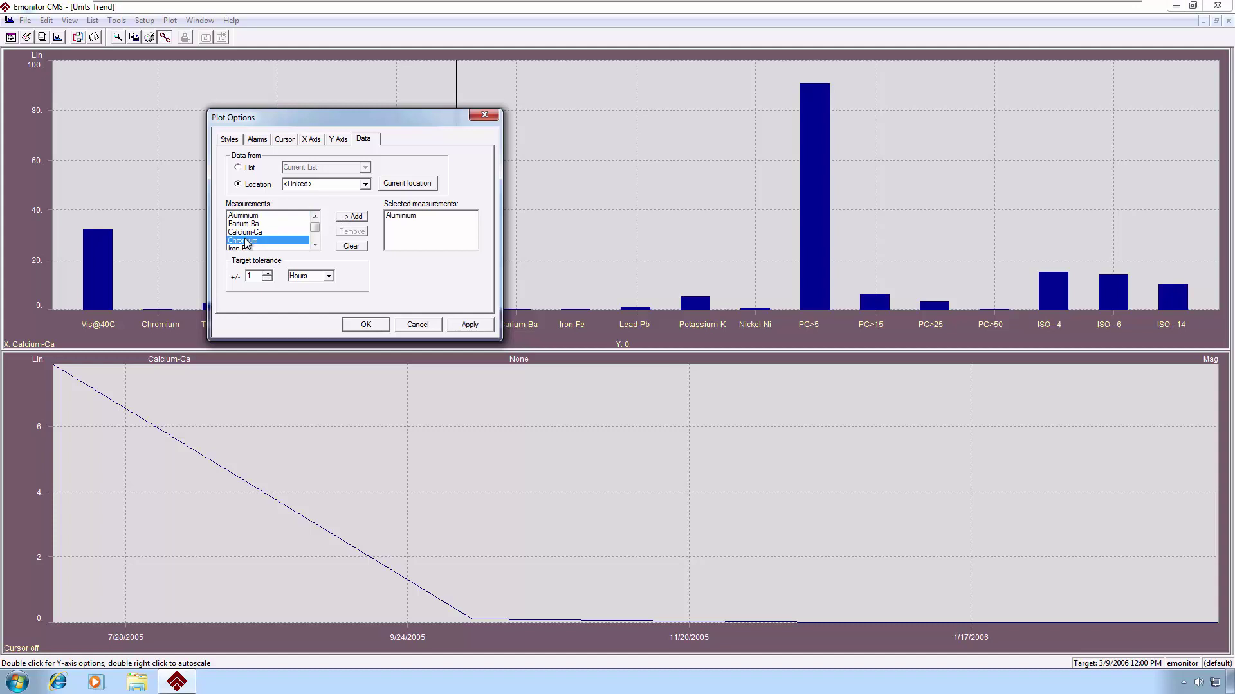
pyautogui.click(315, 245)
pyautogui.click(314, 245)
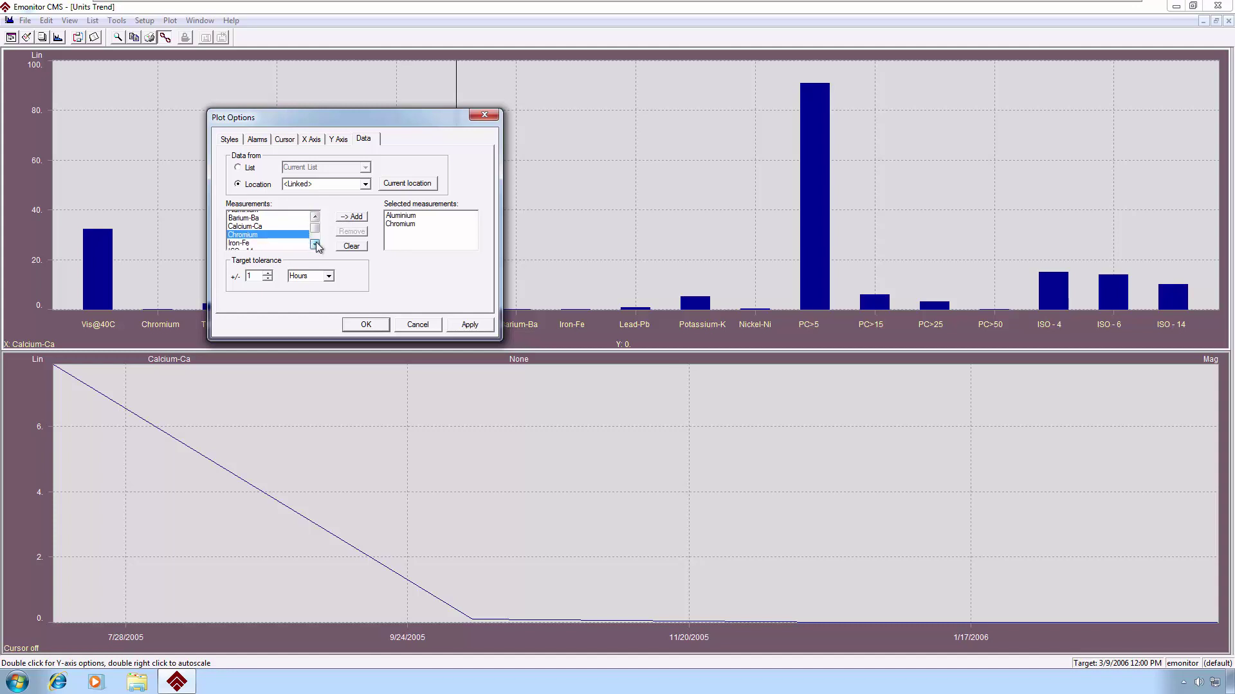
pyautogui.click(315, 244)
pyautogui.doubleClick(239, 225)
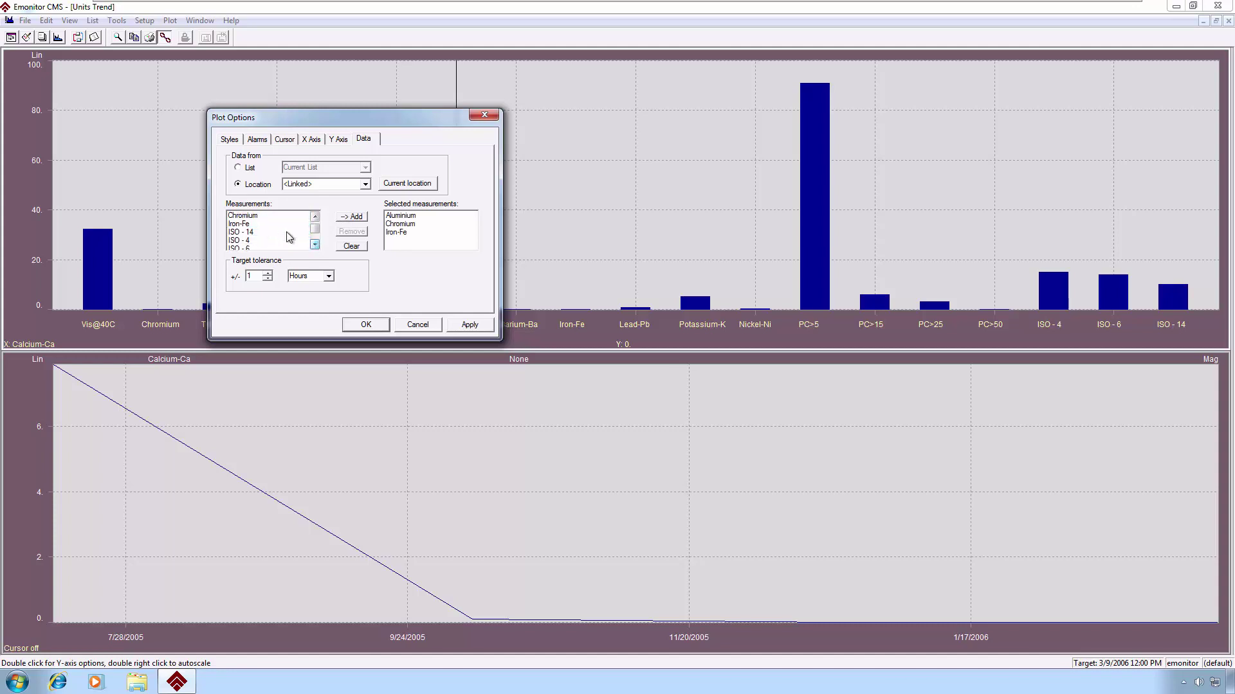
# Add Nickel-Ni, Oxidation and PC>15 to the selected measurements and apply the plot options to the bar chart.
pyautogui.click(315, 244)
pyautogui.click(314, 245)
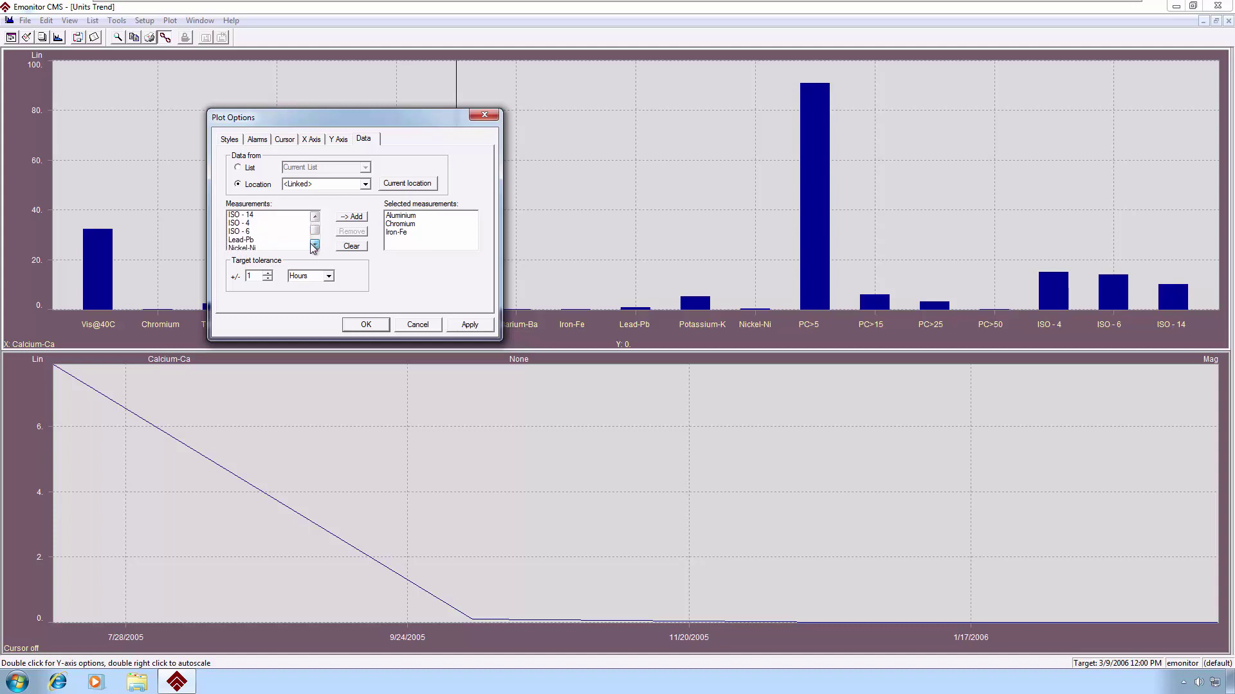
pyautogui.click(314, 244)
pyautogui.click(238, 232)
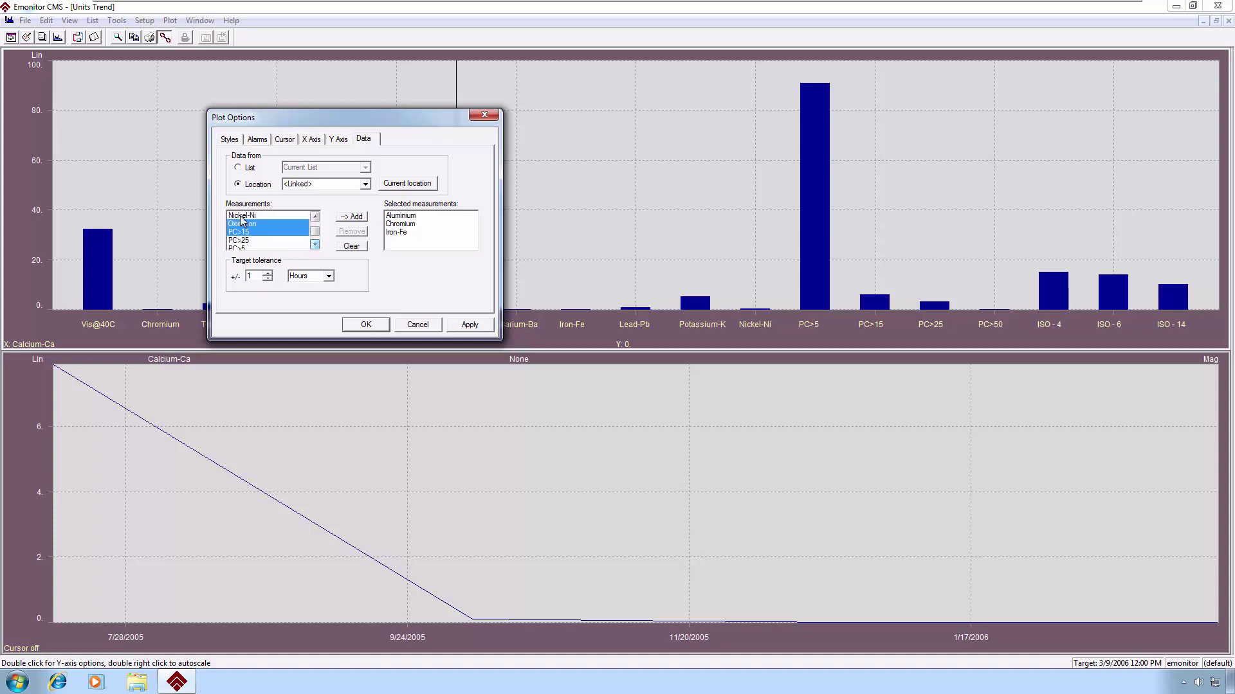
pyautogui.doubleClick(242, 221)
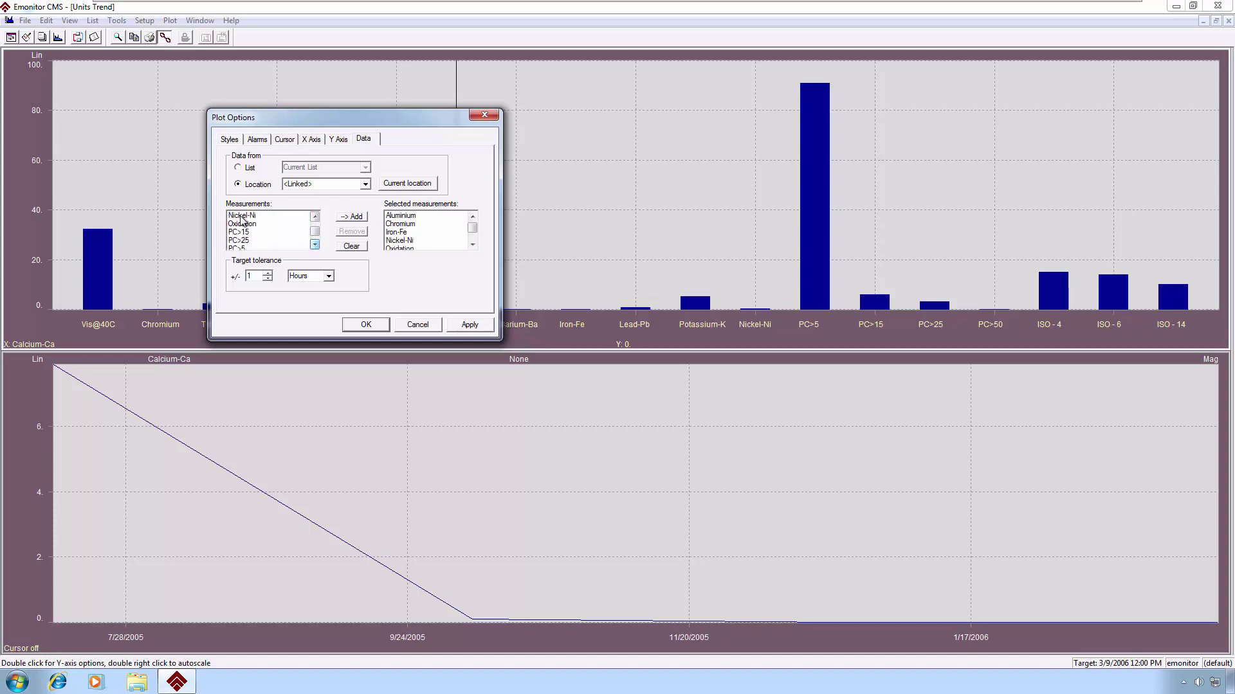
pyautogui.click(469, 324)
pyautogui.click(362, 325)
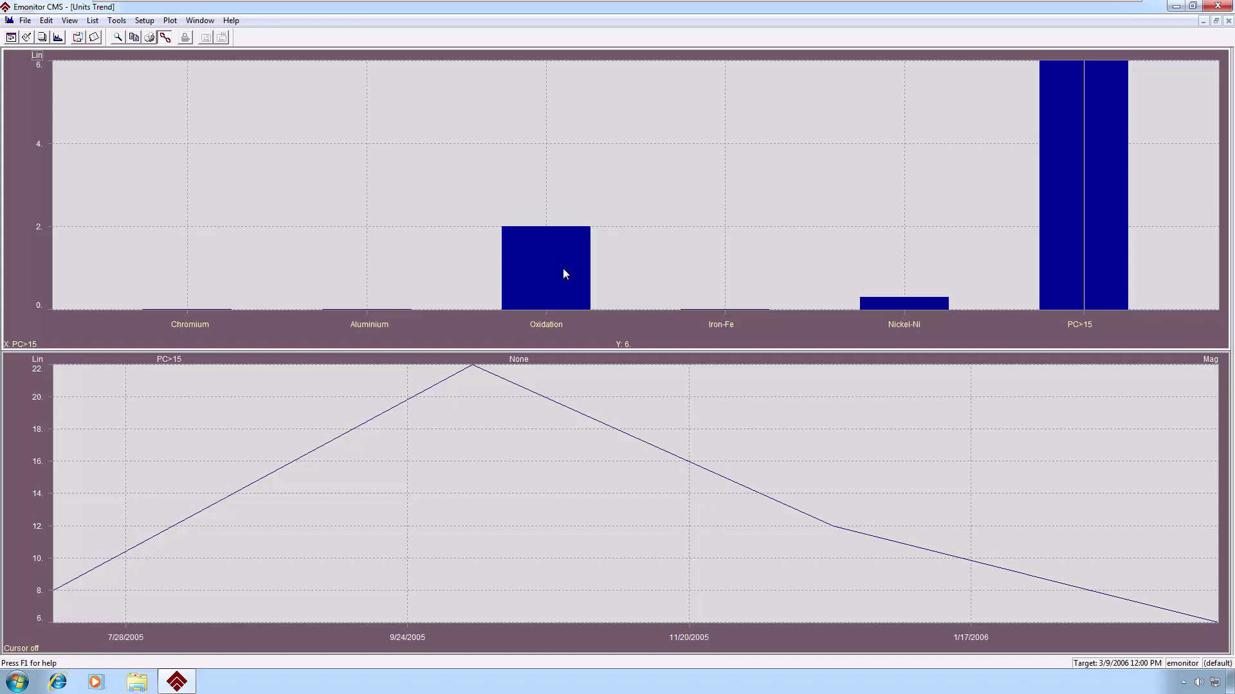
# Move the bar chart cursor among Chromium, Aluminium, Oxidation, Nickel-Ni and PC>15 to show each trend, and close the view.
pyautogui.click(194, 288)
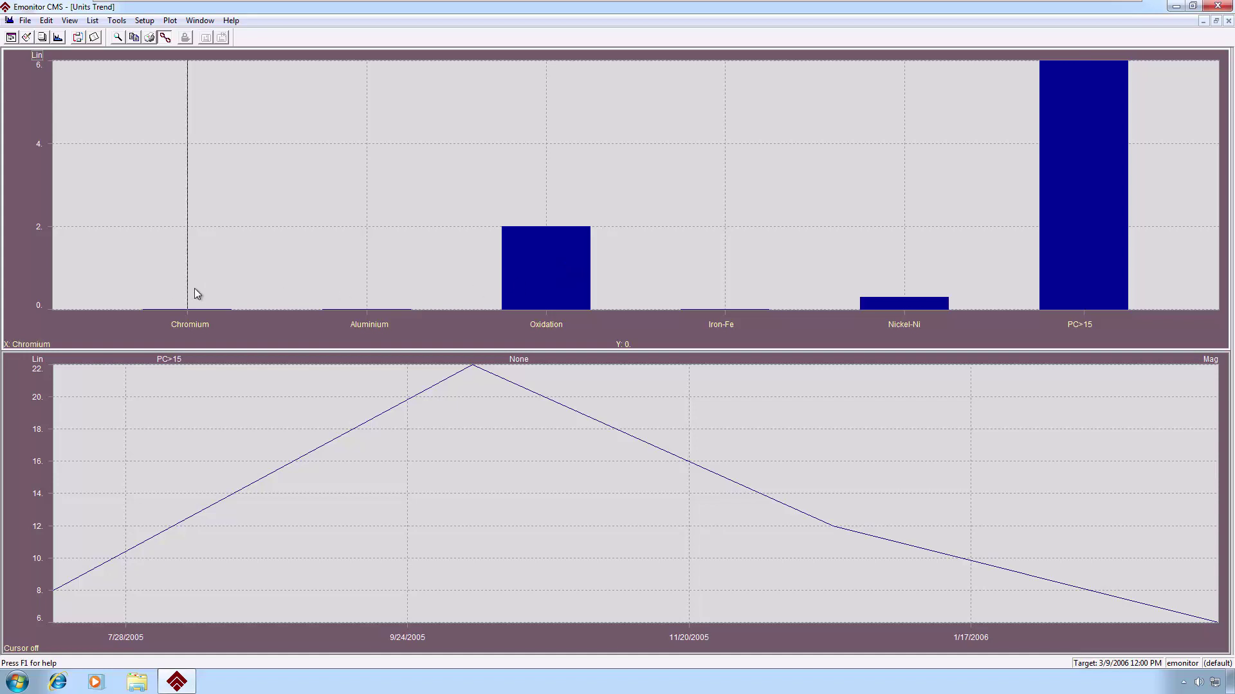
pyautogui.click(372, 292)
pyautogui.click(542, 290)
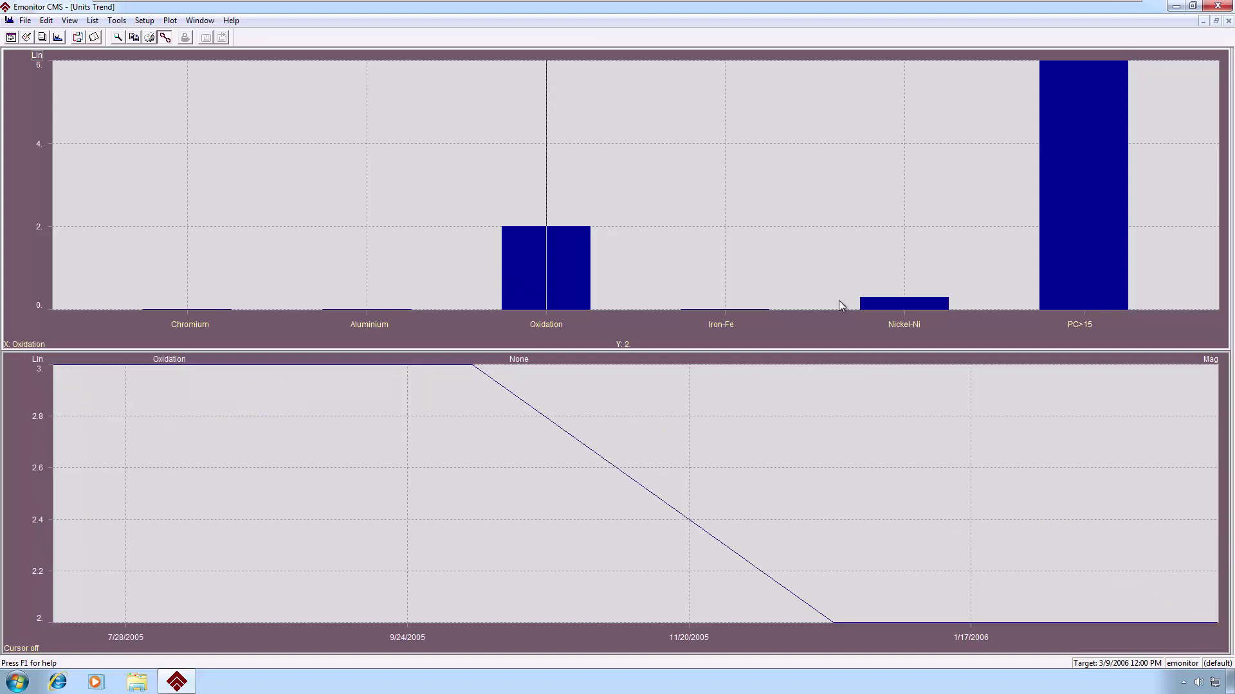
pyautogui.click(882, 297)
pyautogui.click(562, 285)
pyautogui.click(184, 273)
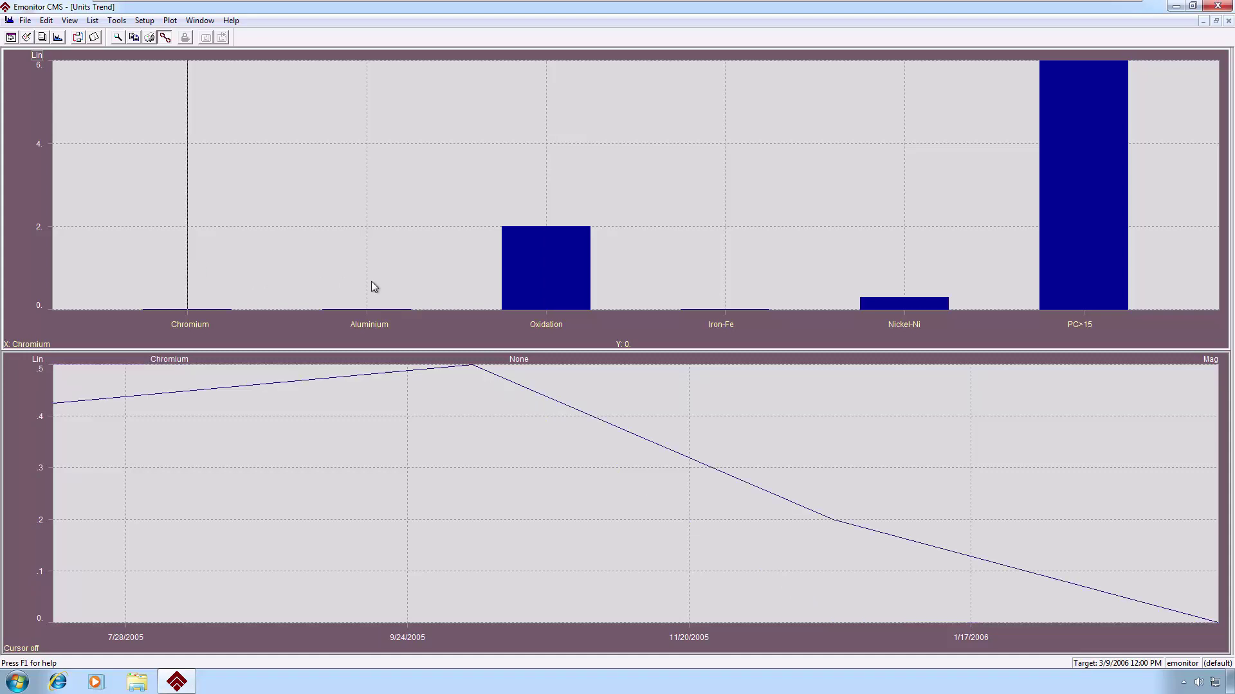
pyautogui.click(372, 281)
pyautogui.click(548, 284)
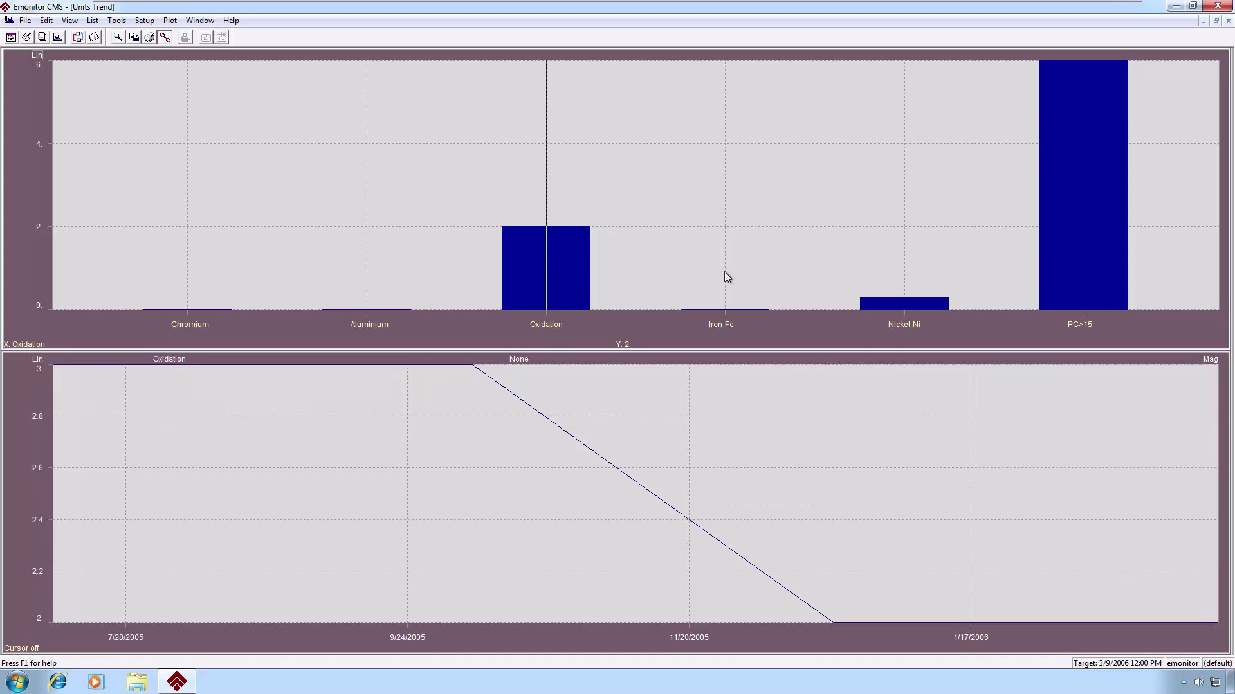
pyautogui.click(1096, 250)
pyautogui.click(910, 294)
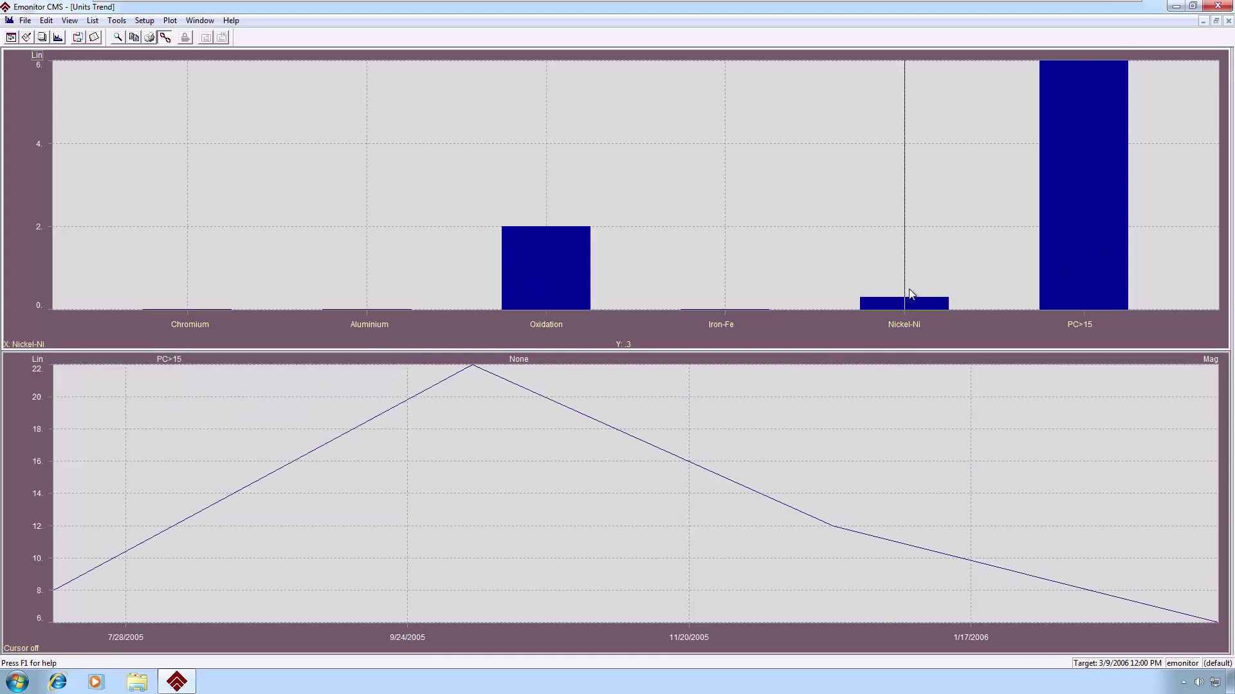
pyautogui.click(556, 275)
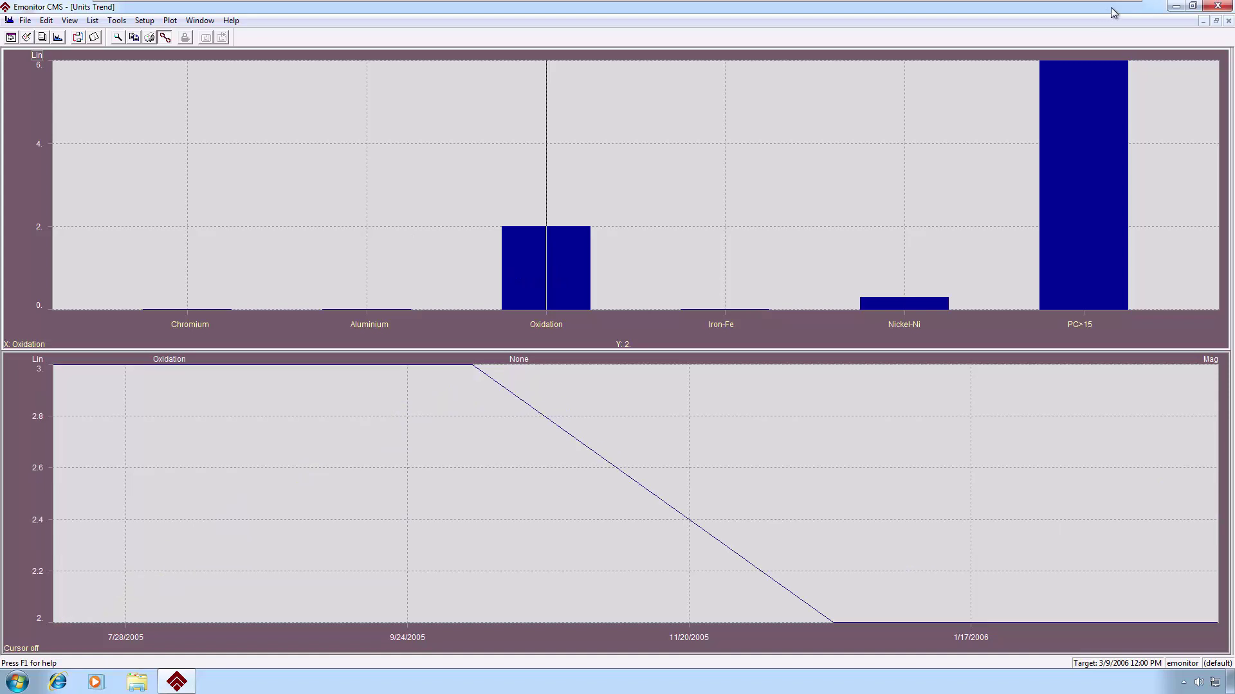
pyautogui.click(1228, 22)
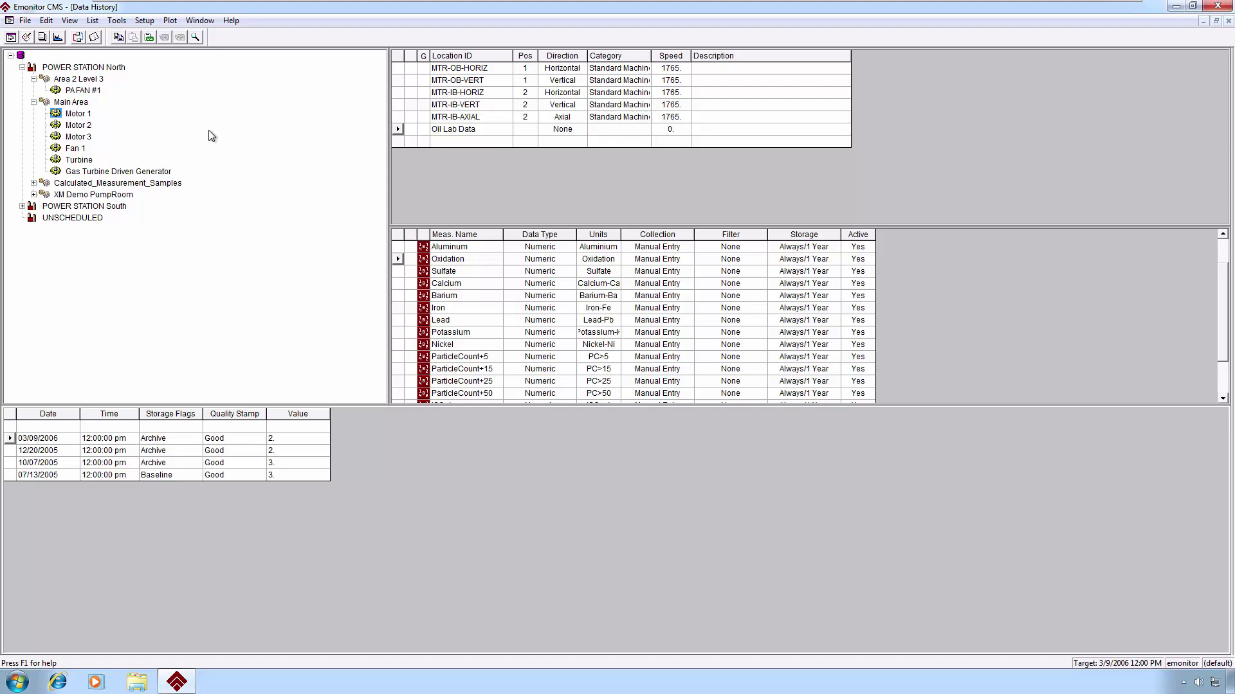
# Select PA FAN #1 and open its Vib Analysis plot view.
pyautogui.click(80, 90)
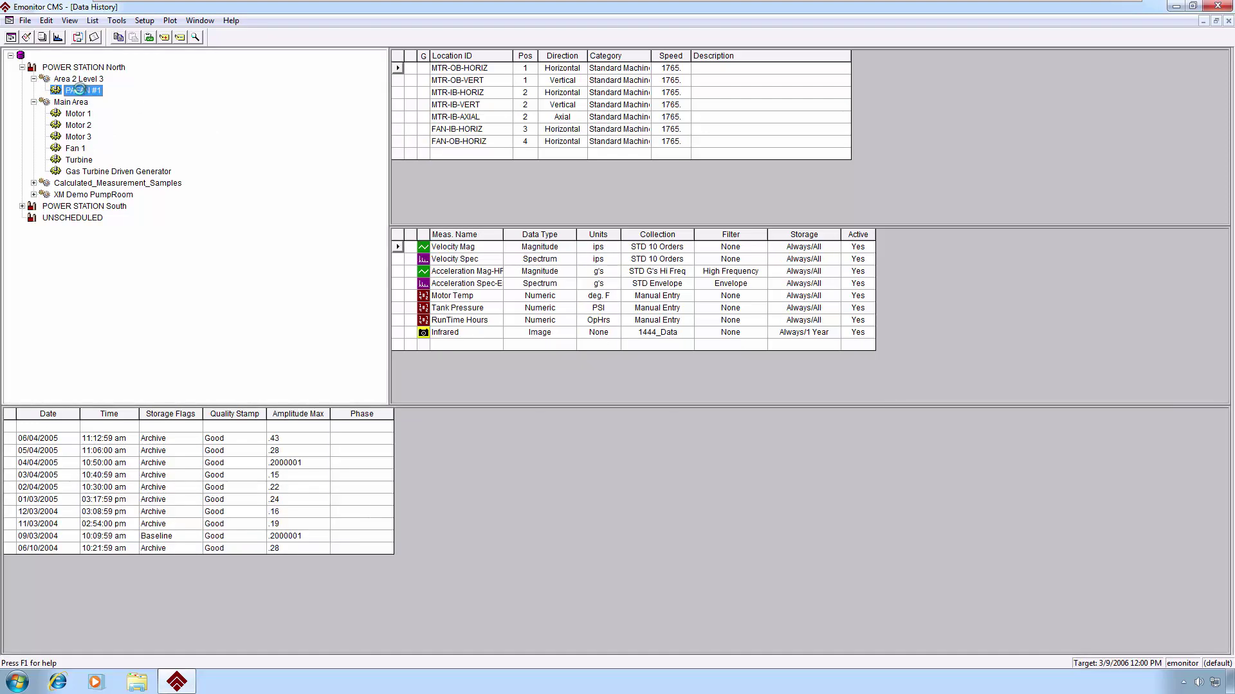
pyautogui.click(58, 37)
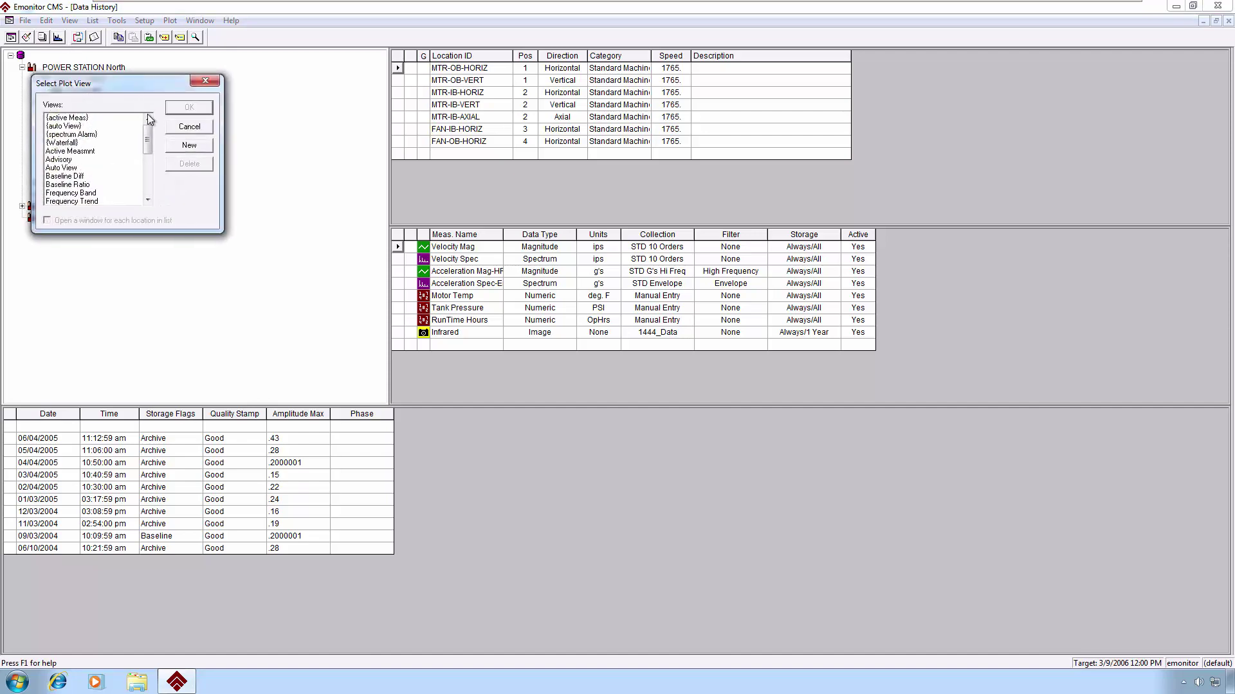
pyautogui.moveTo(152, 154); pyautogui.dragTo(151, 179)
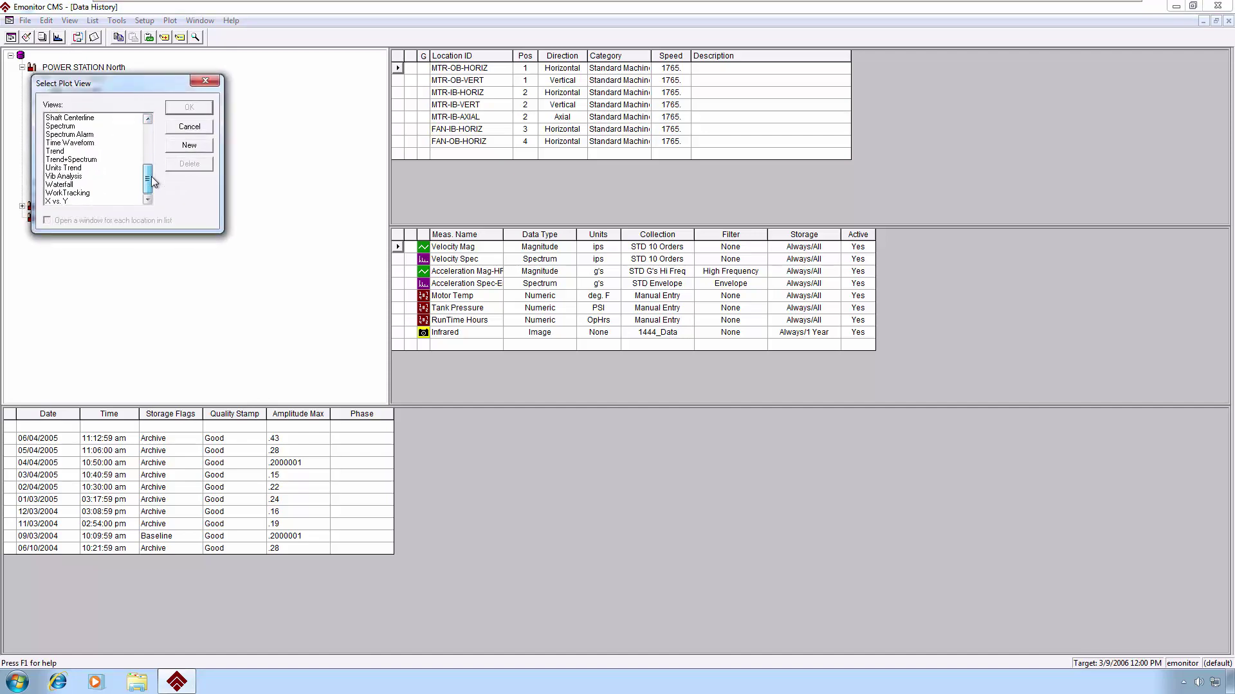
pyautogui.click(82, 176)
pyautogui.click(184, 111)
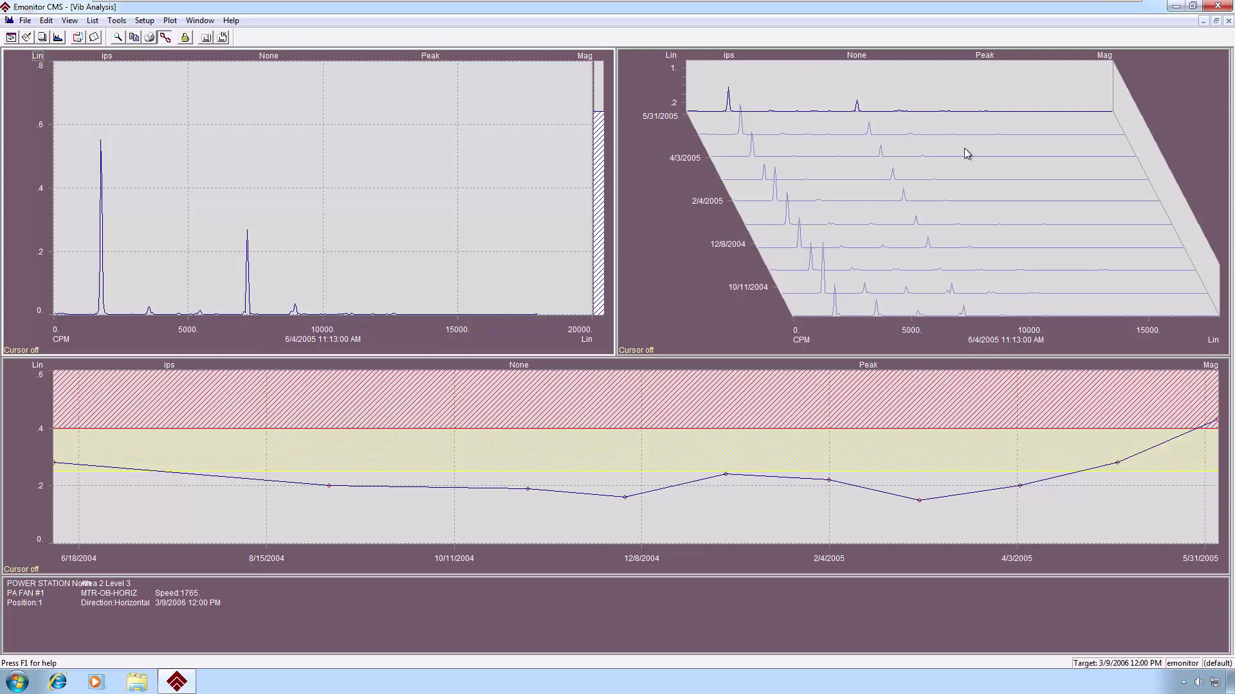
# Step the waterfall plot's cursor back through the dated spectra to the 9/3/2004 reading.
pyautogui.click(802, 170)
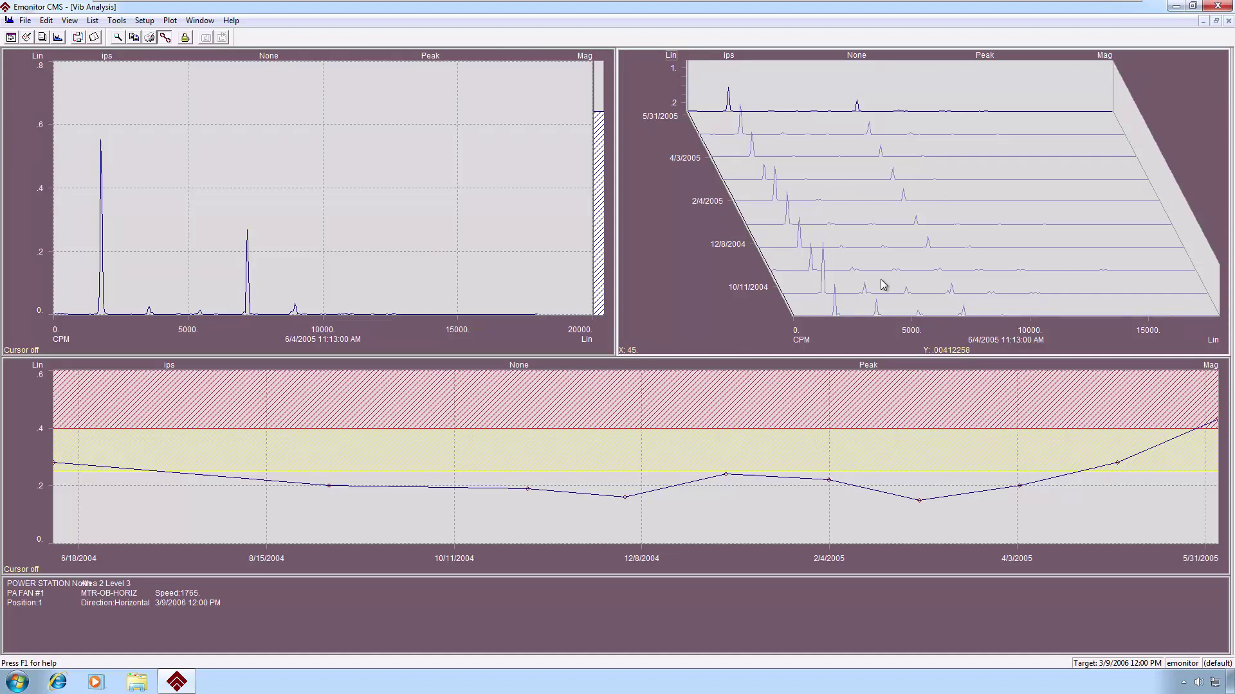
pyautogui.press('Down')
pyautogui.press('Down')
pyautogui.press('Down')
pyautogui.press('Down')
pyautogui.press('Down')
pyautogui.press('Down')
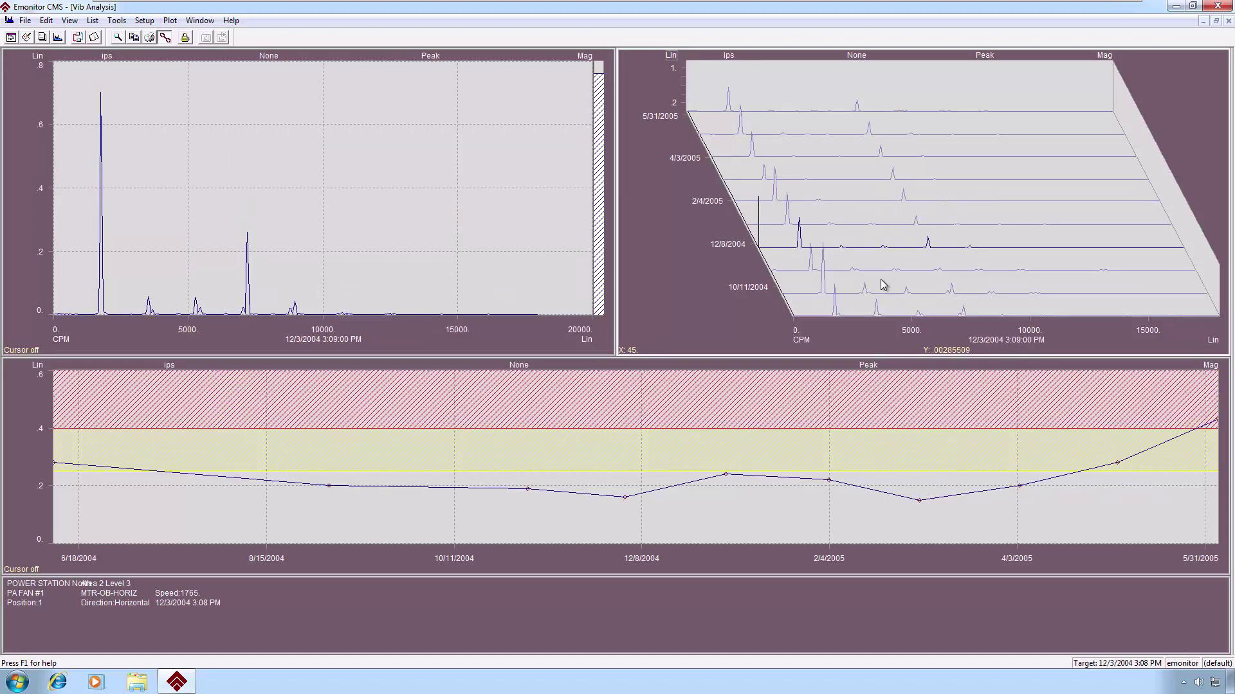
pyautogui.press('Down')
pyautogui.press('Down')
pyautogui.press('Down')
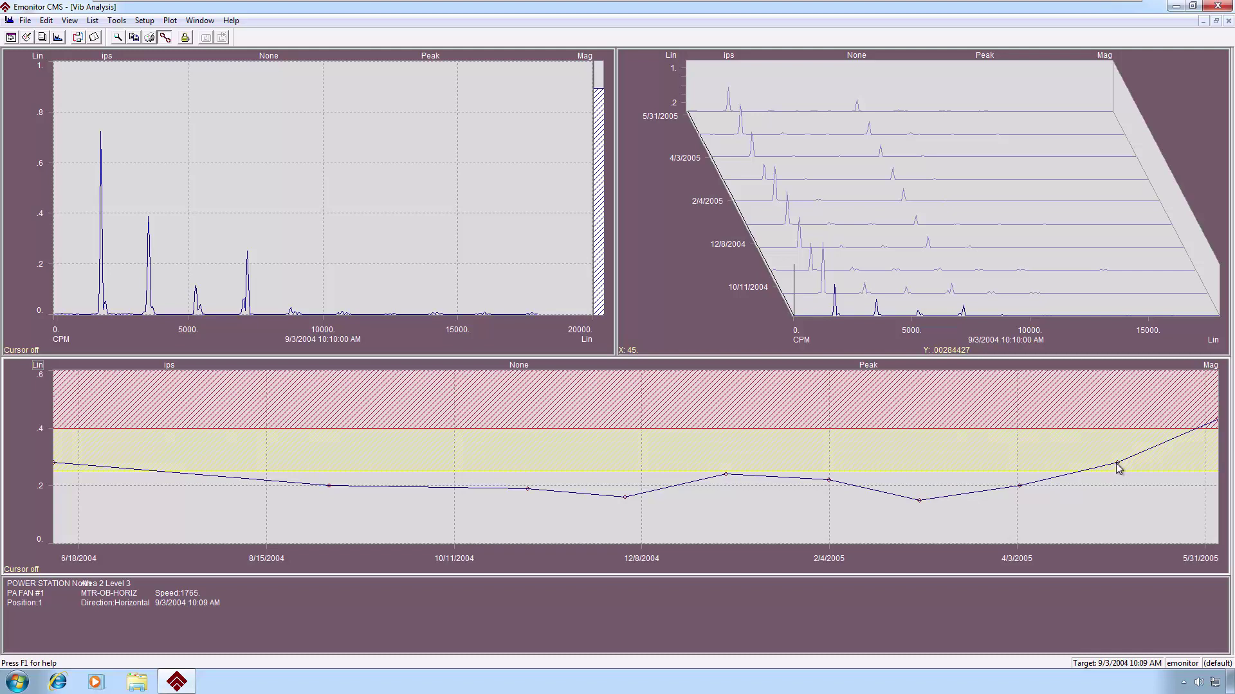
# Alternate the trend cursor between the 5/4/2005 and 4/4/2005 points to compare their spectra, ending on 5/4/2005.
pyautogui.click(1118, 466)
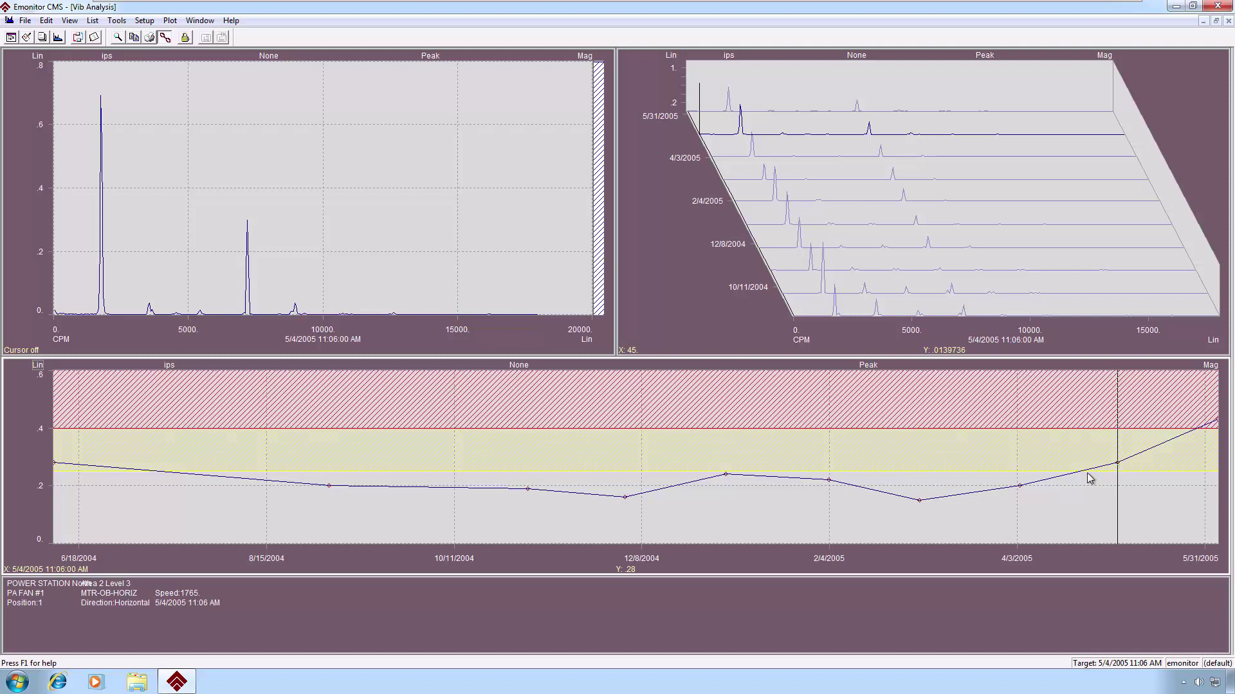
pyautogui.click(1019, 486)
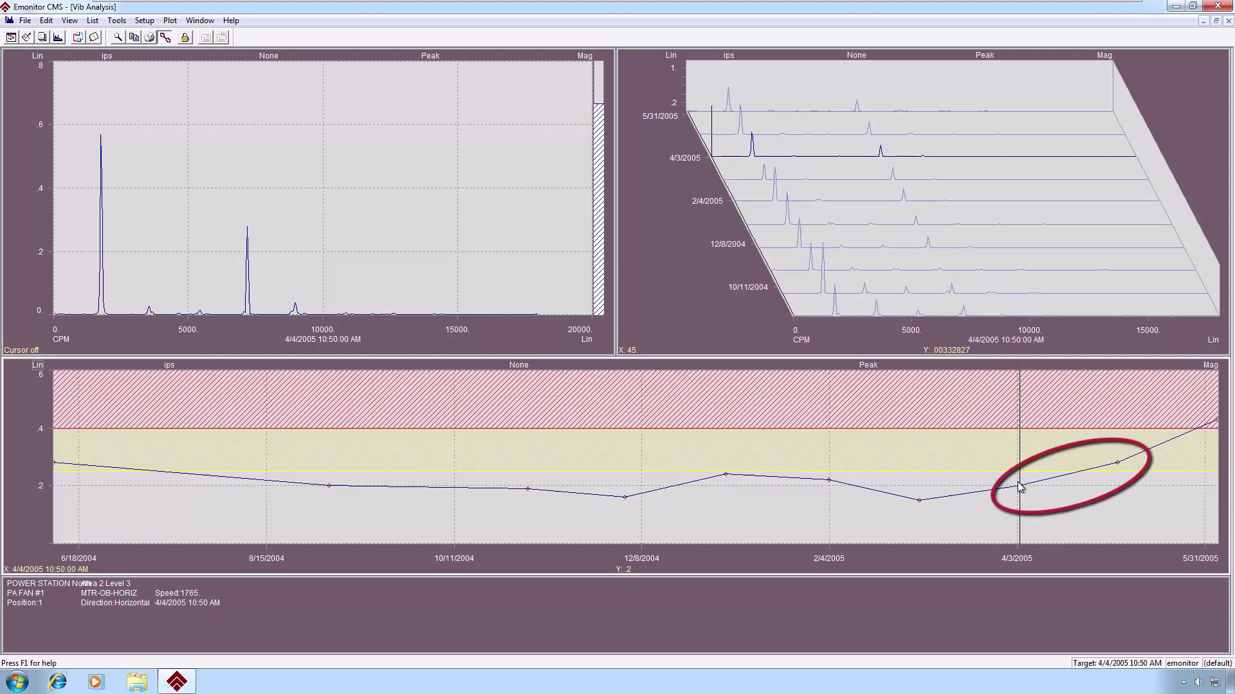
pyautogui.click(1118, 466)
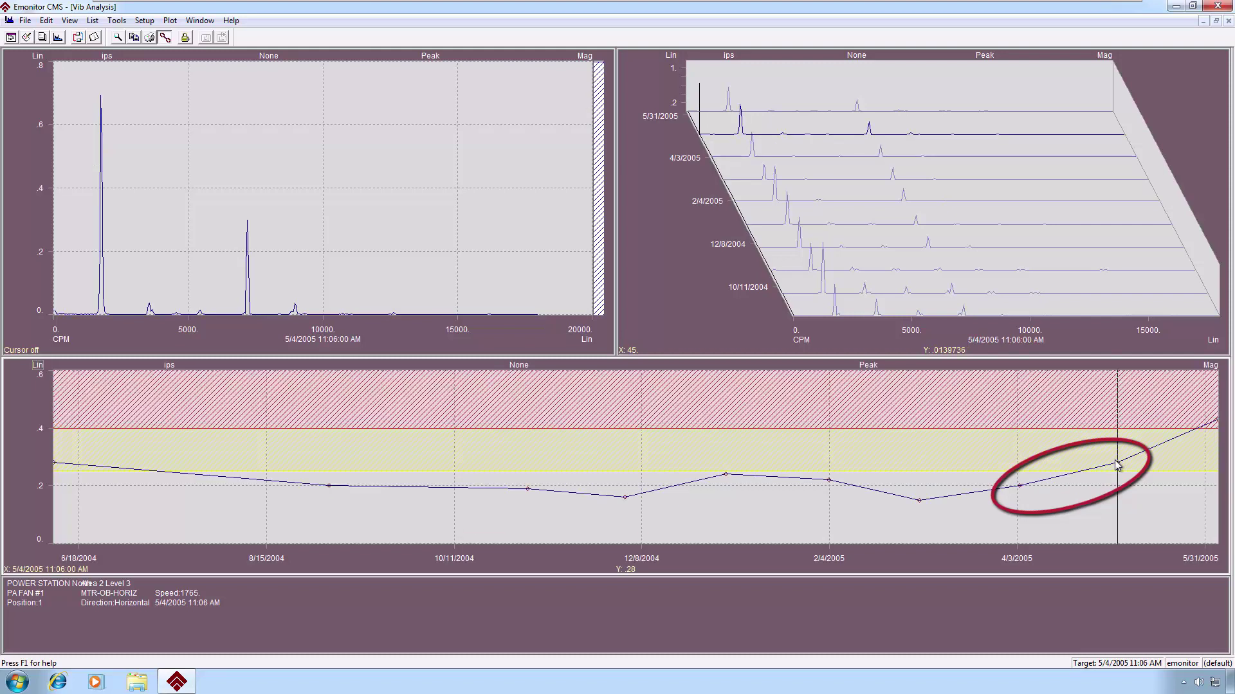
pyautogui.click(1021, 488)
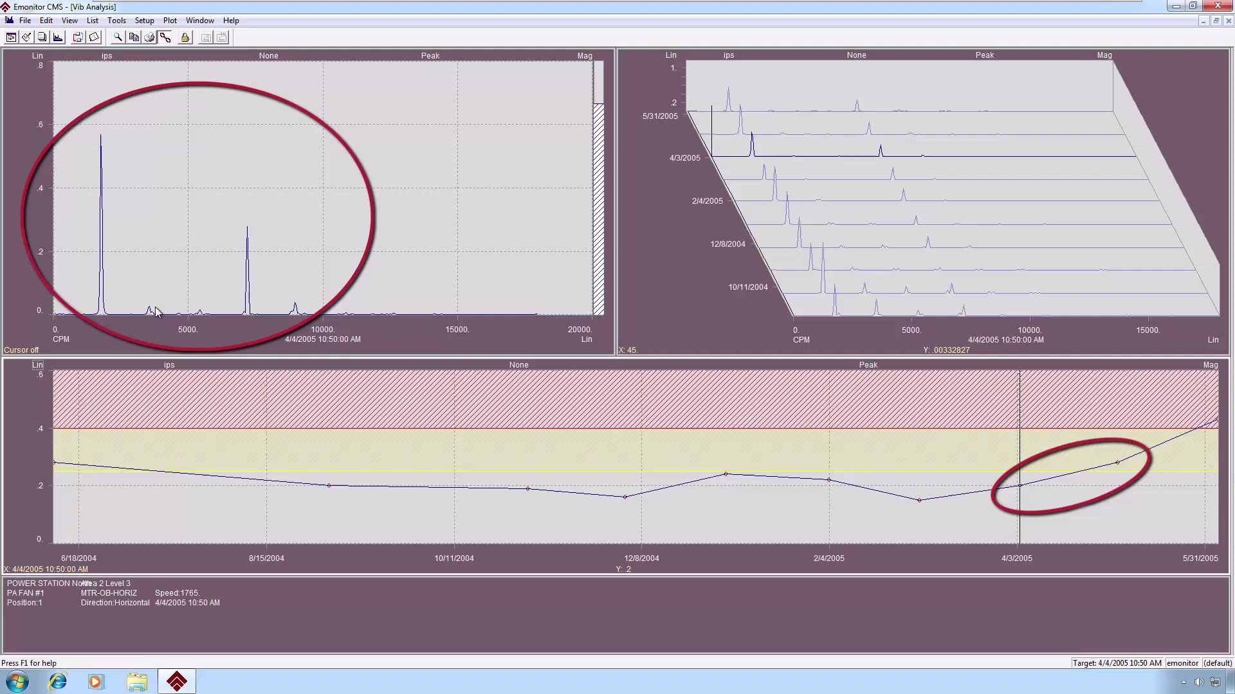
pyautogui.click(1120, 469)
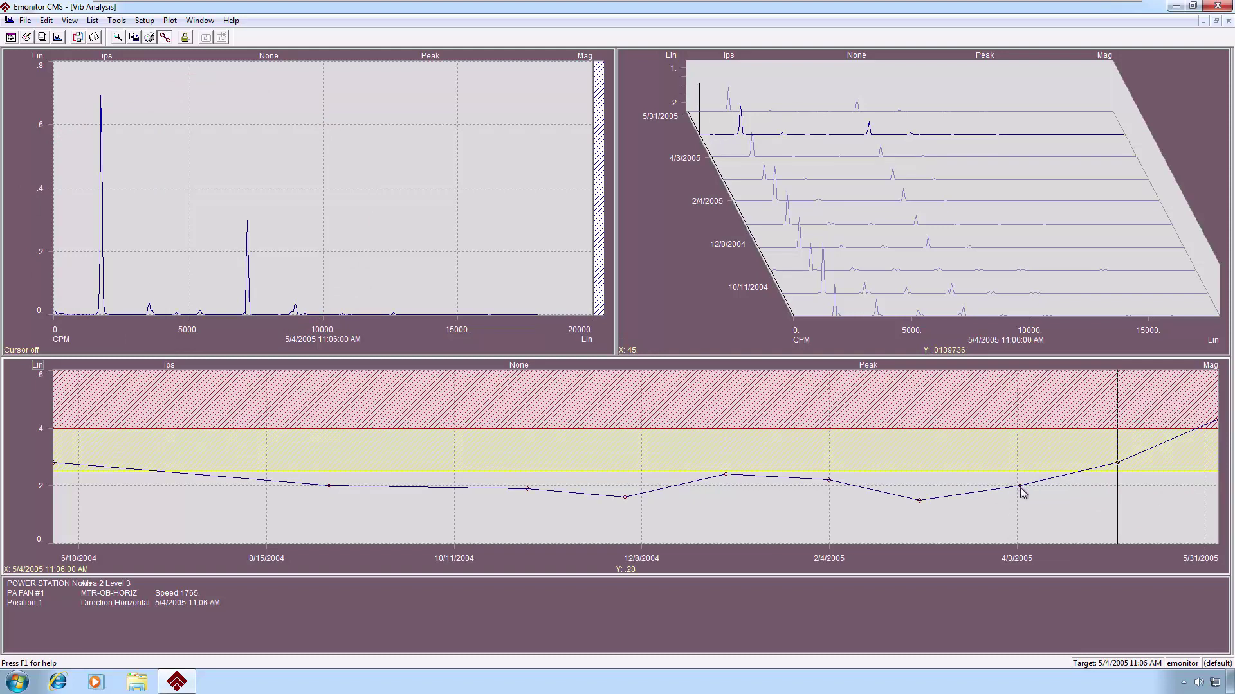
pyautogui.click(1023, 492)
pyautogui.click(1118, 470)
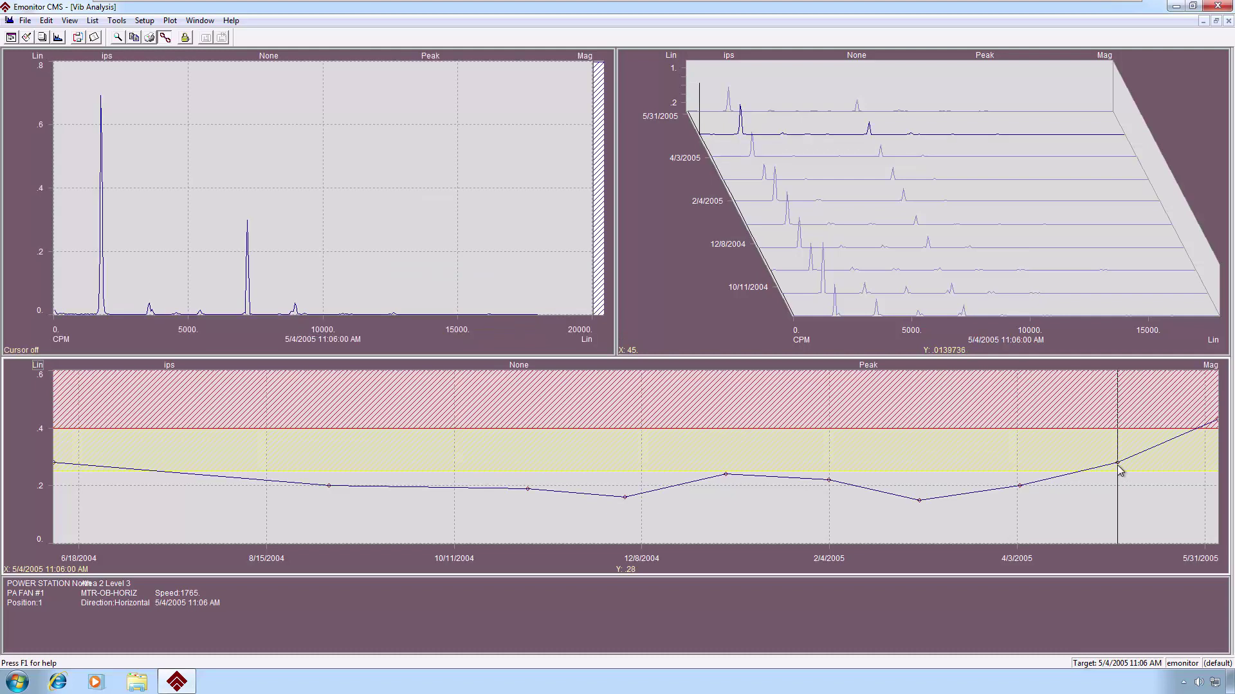